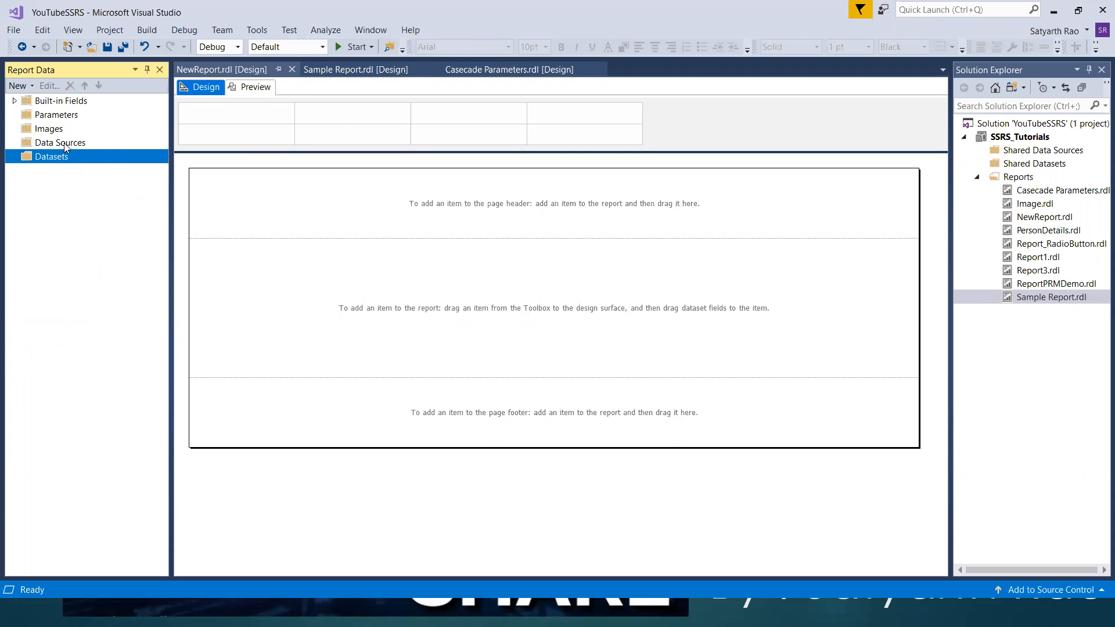
Expand the Built-in Fields folder in the report data tree.
click(57, 154)
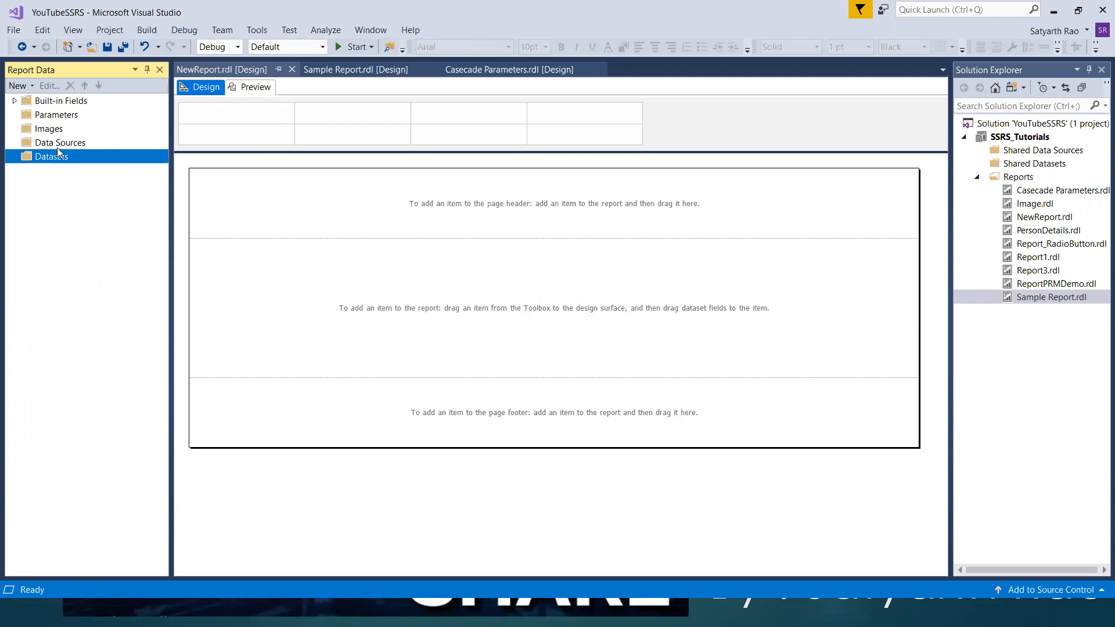
click(62, 118)
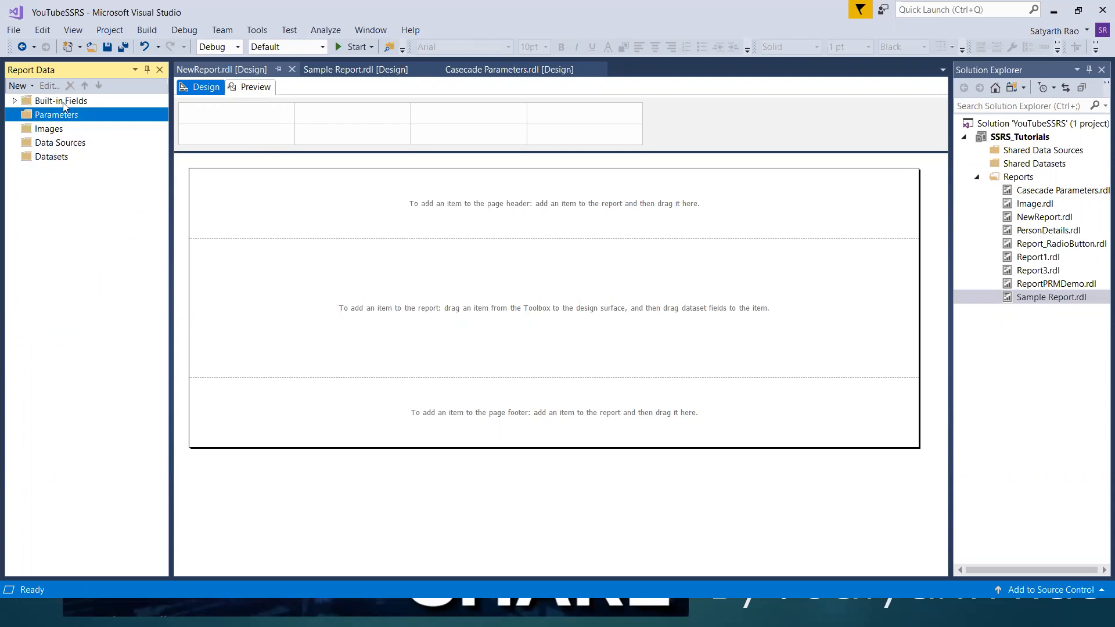
click(63, 102)
click(15, 103)
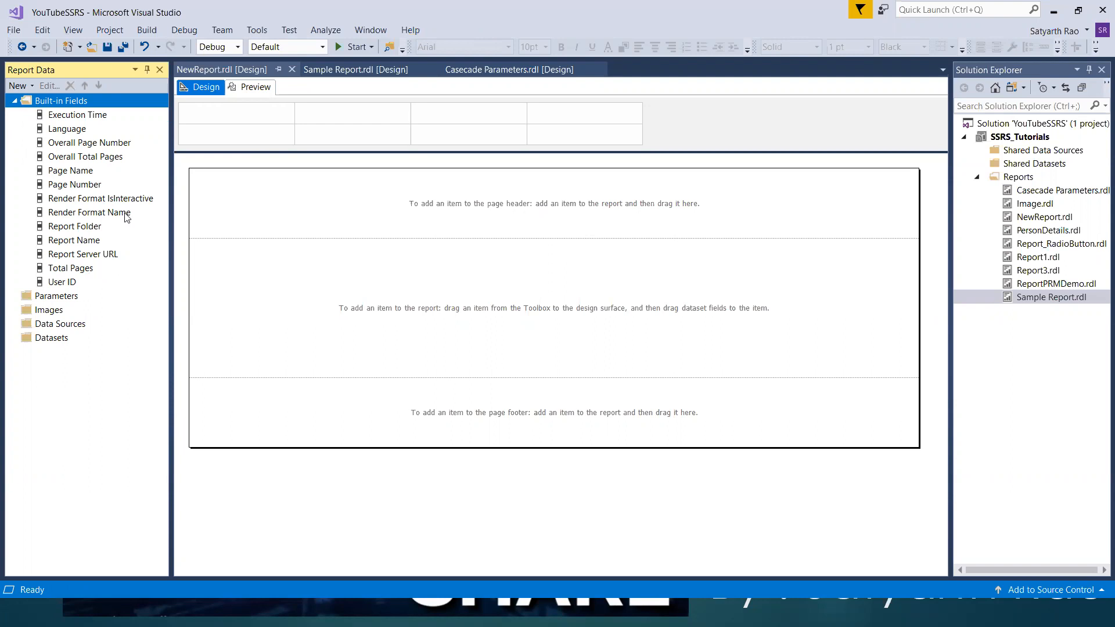
Place the Execution Time built-in field in the page header, page footer and report body, and preview the report.
click(67, 116)
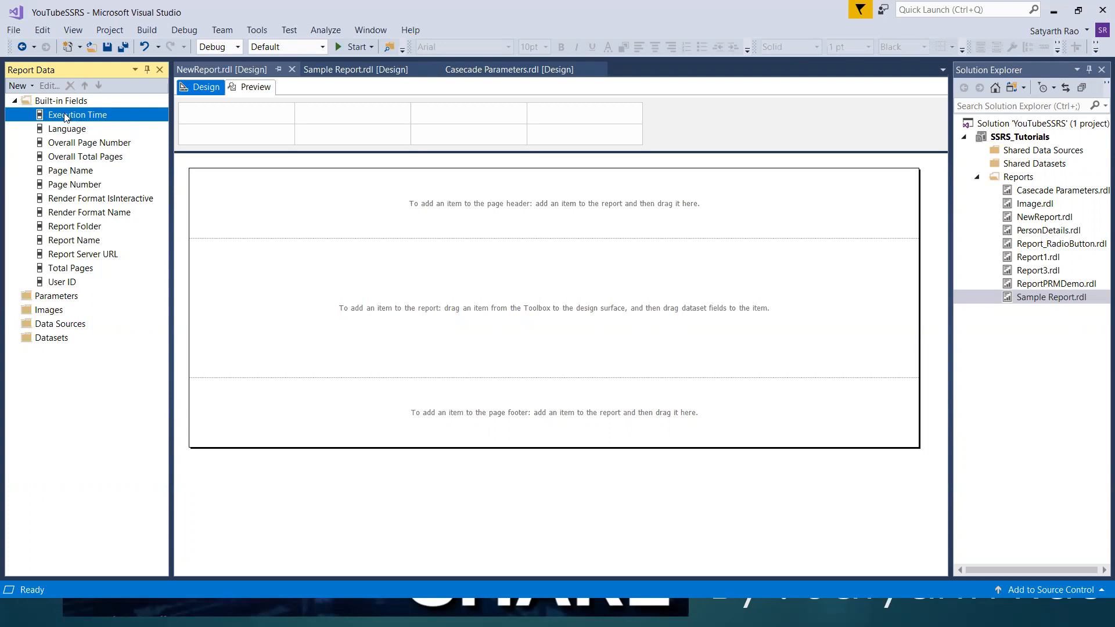
drag(65, 118, 235, 196)
drag(67, 118, 260, 398)
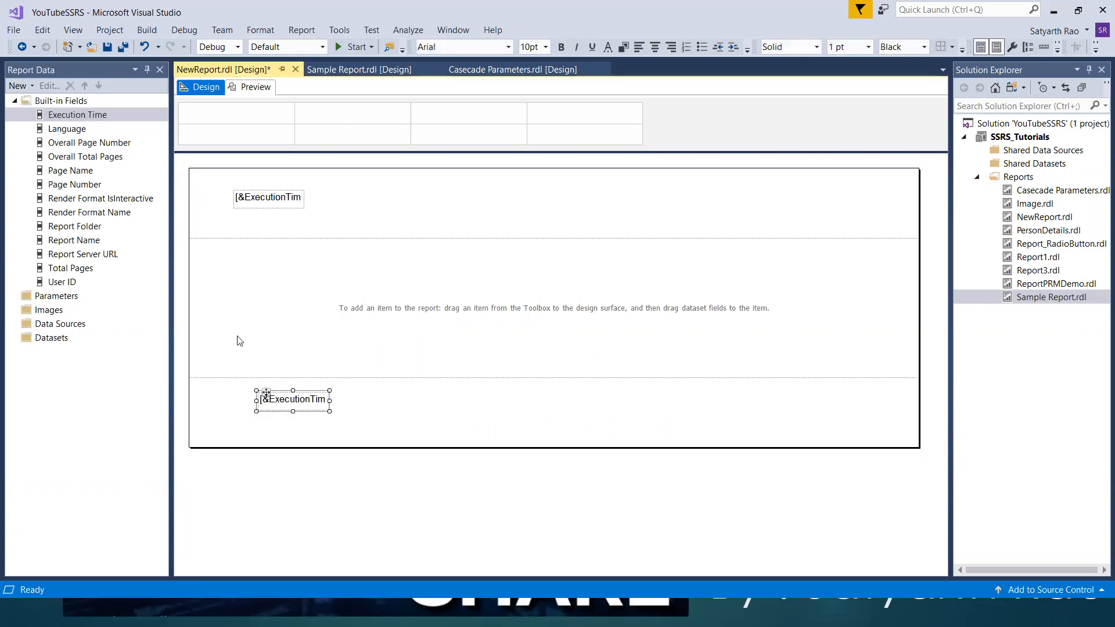
drag(68, 119, 249, 297)
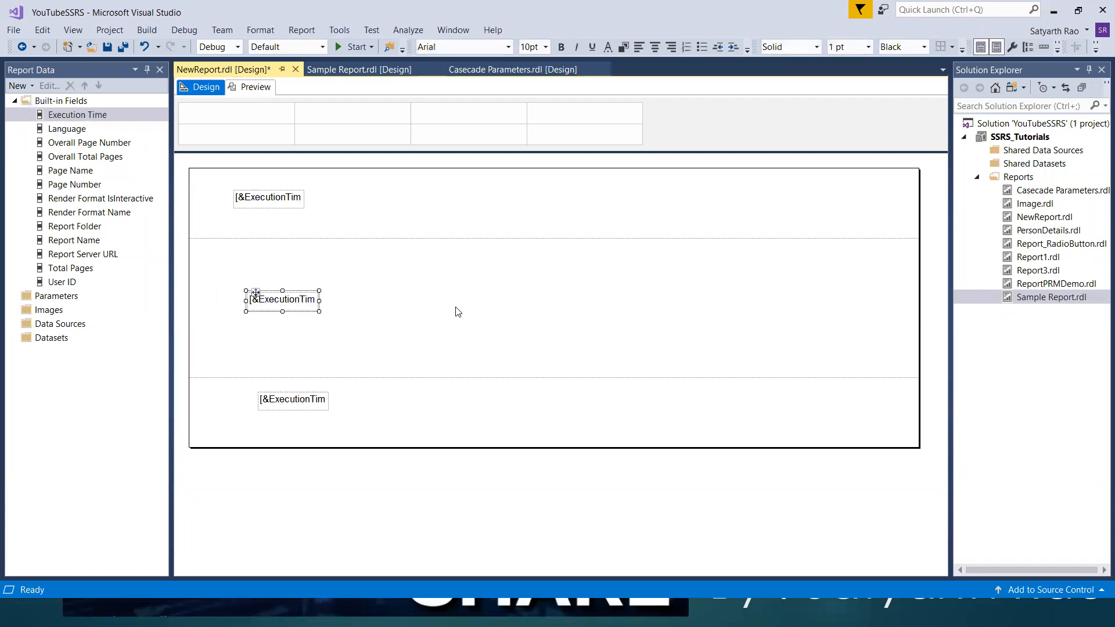
click(359, 217)
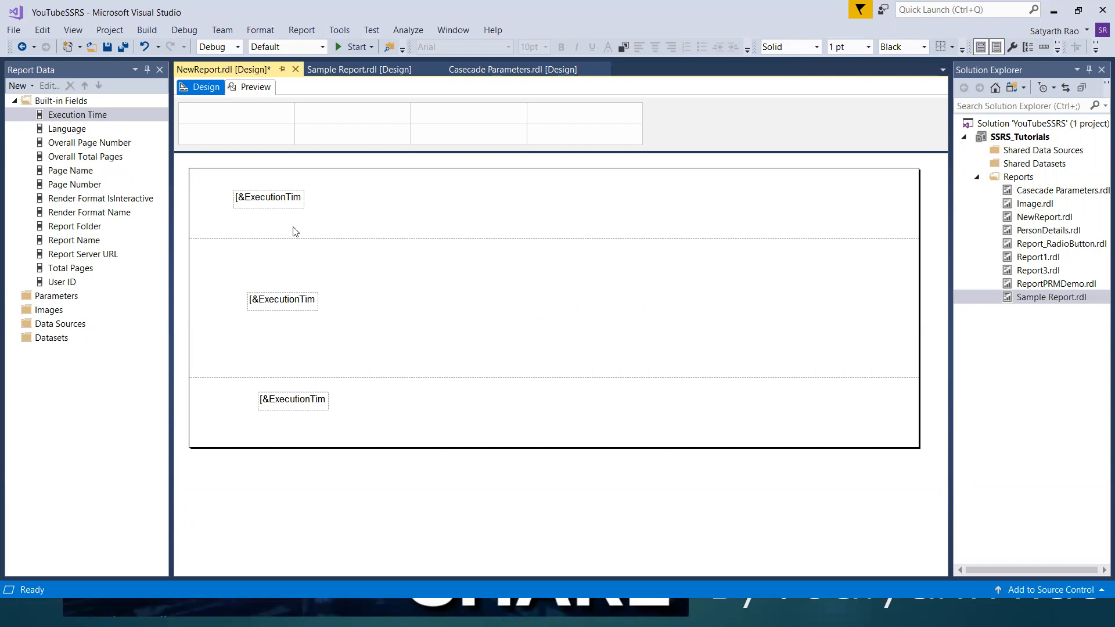
click(252, 88)
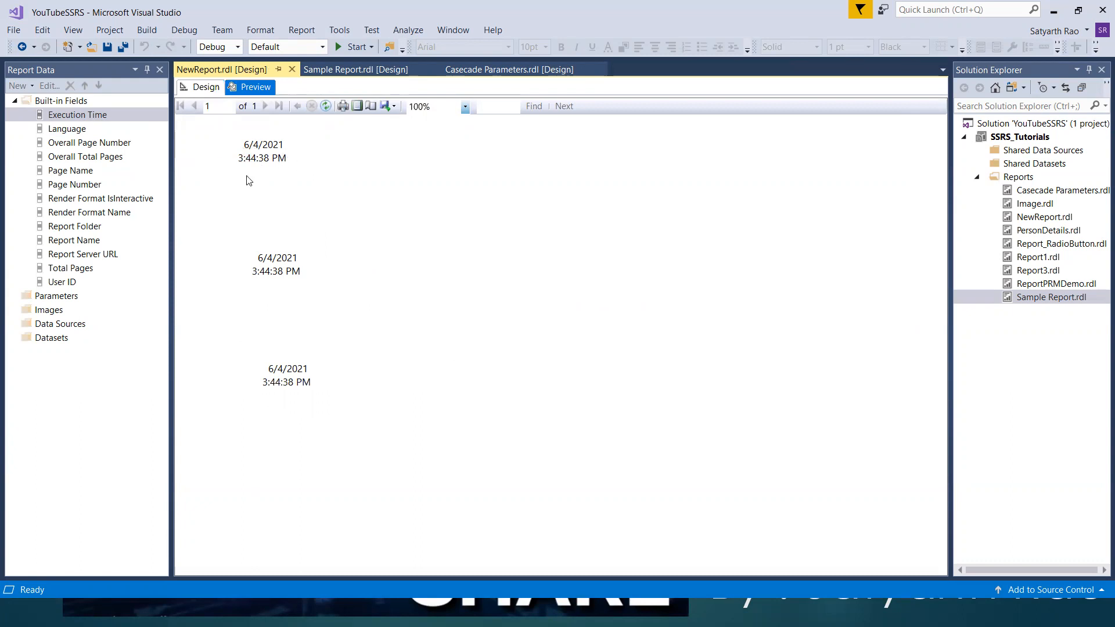
click(205, 87)
Widen the three Execution Time text boxes in the header, body and footer to fit the full field, aligning their left edges.
click(302, 197)
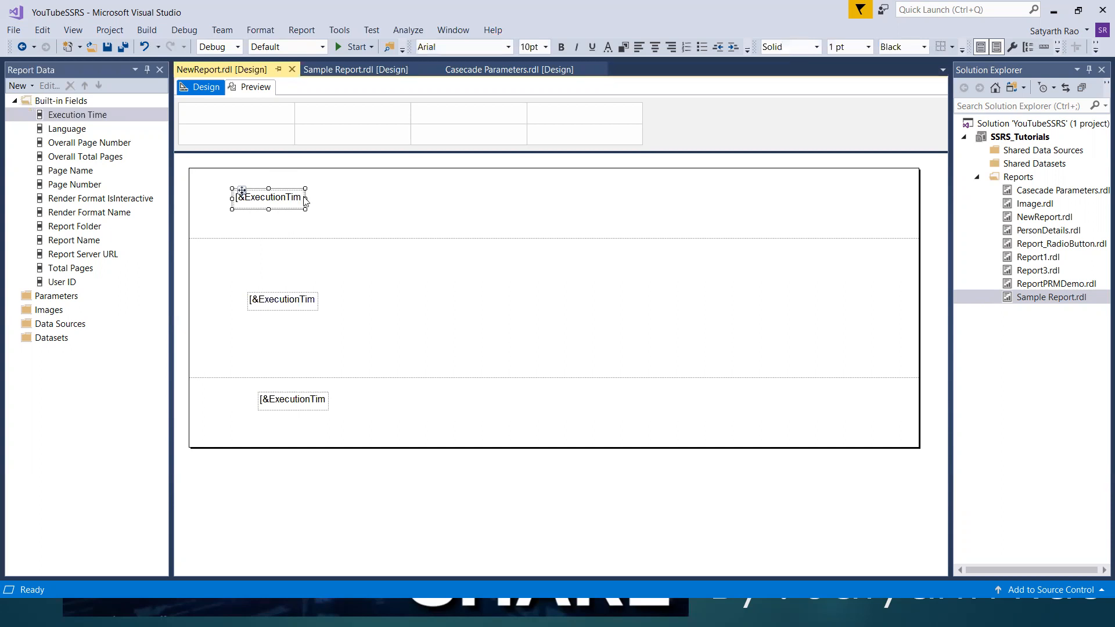
drag(306, 199, 340, 201)
double_click(313, 299)
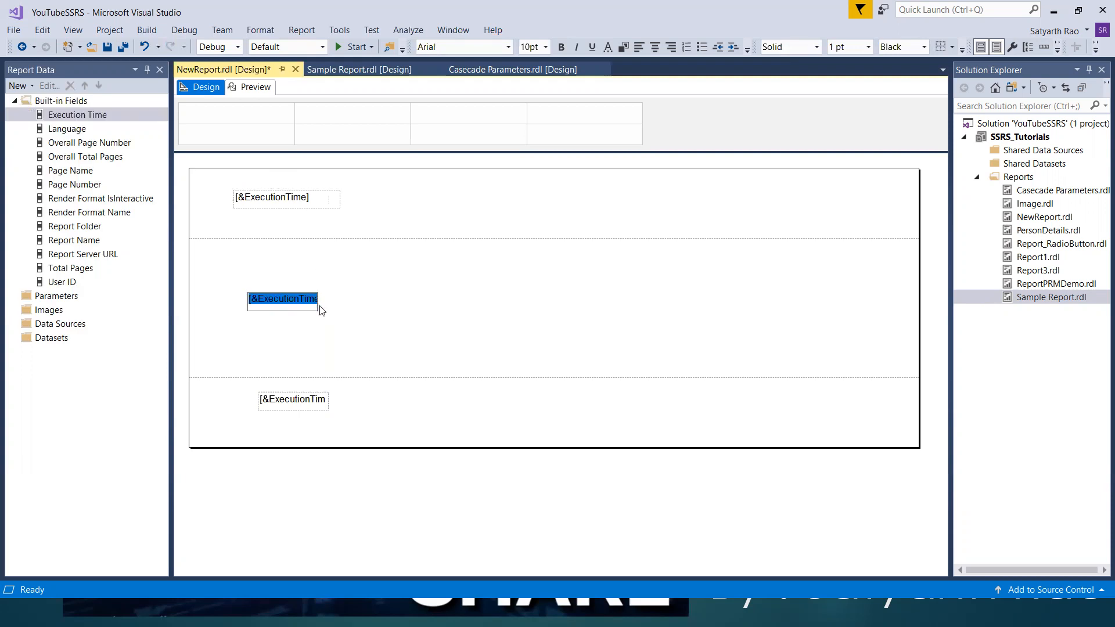
click(322, 313)
click(318, 310)
drag(318, 301, 342, 301)
drag(256, 293, 241, 293)
click(322, 413)
drag(329, 400, 342, 401)
drag(251, 401, 226, 401)
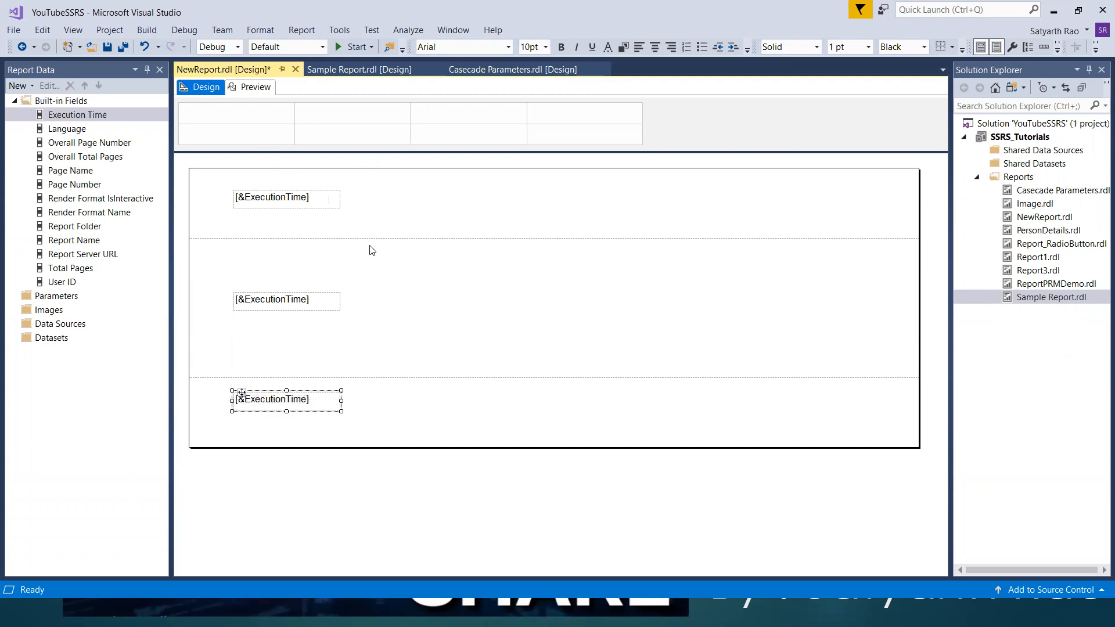
Preview the report twice to examine the execution time in the header, body and footer, returning to the design view.
click(259, 90)
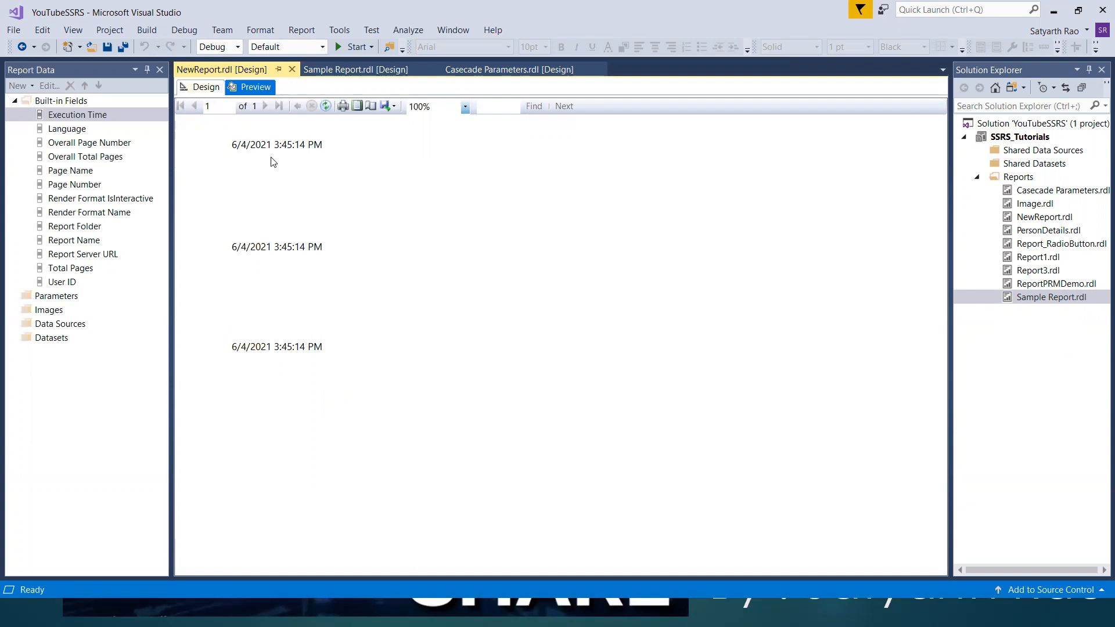
click(209, 87)
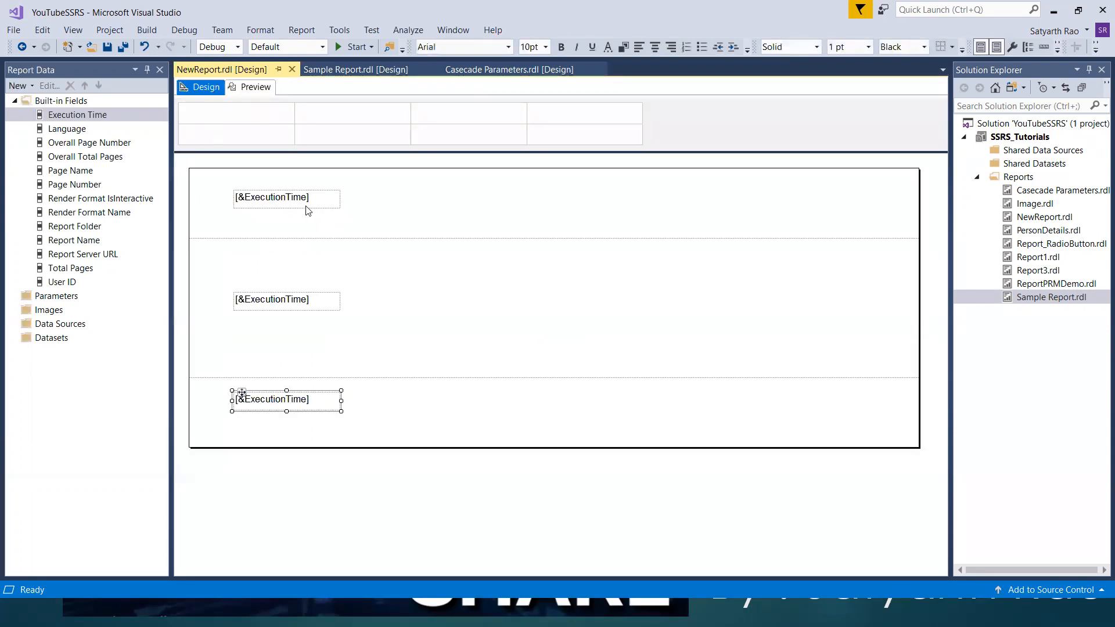
click(250, 87)
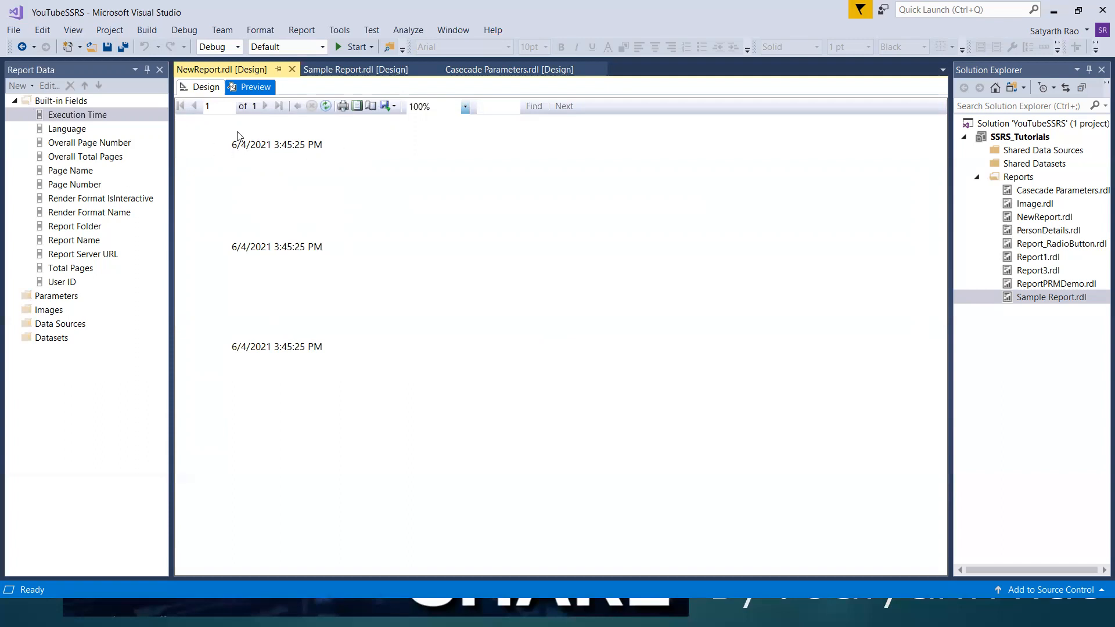
click(207, 86)
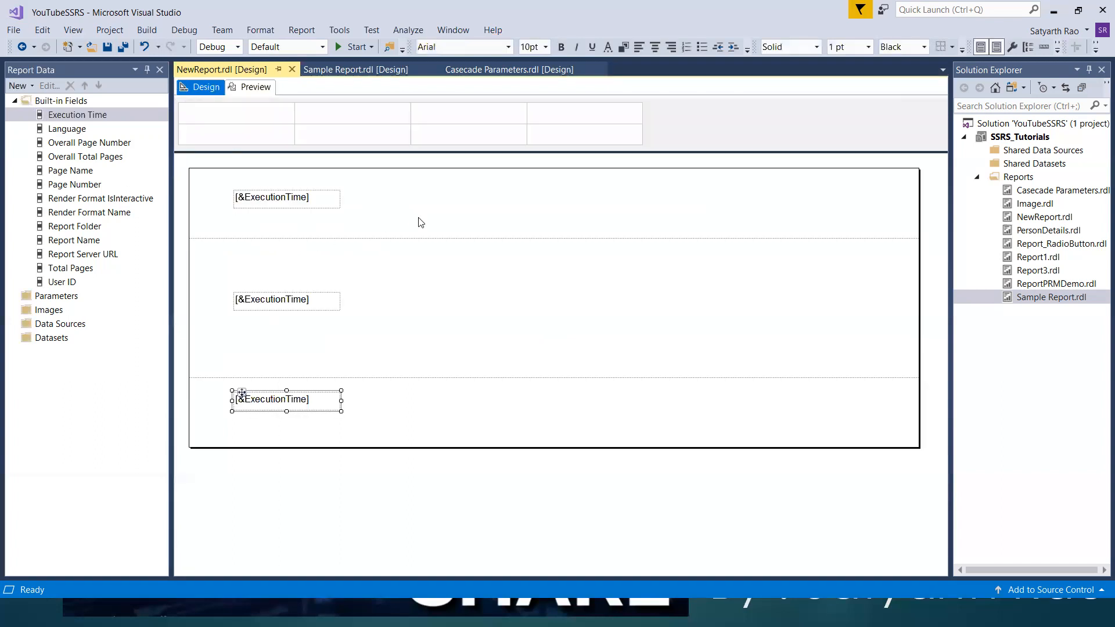
right_click(319, 206)
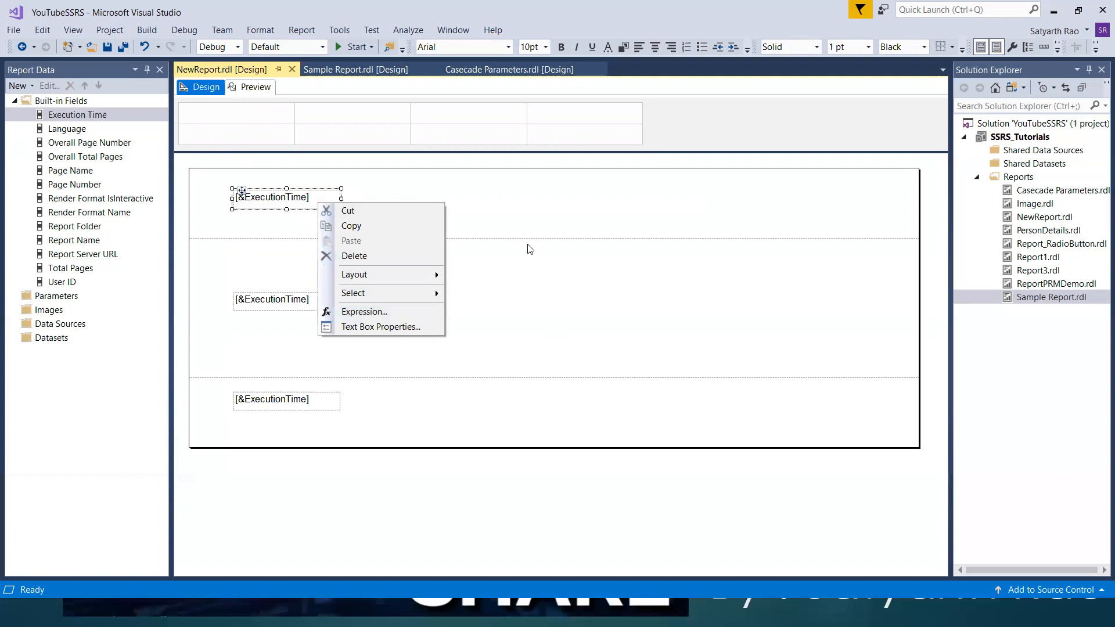
click(526, 211)
click(335, 208)
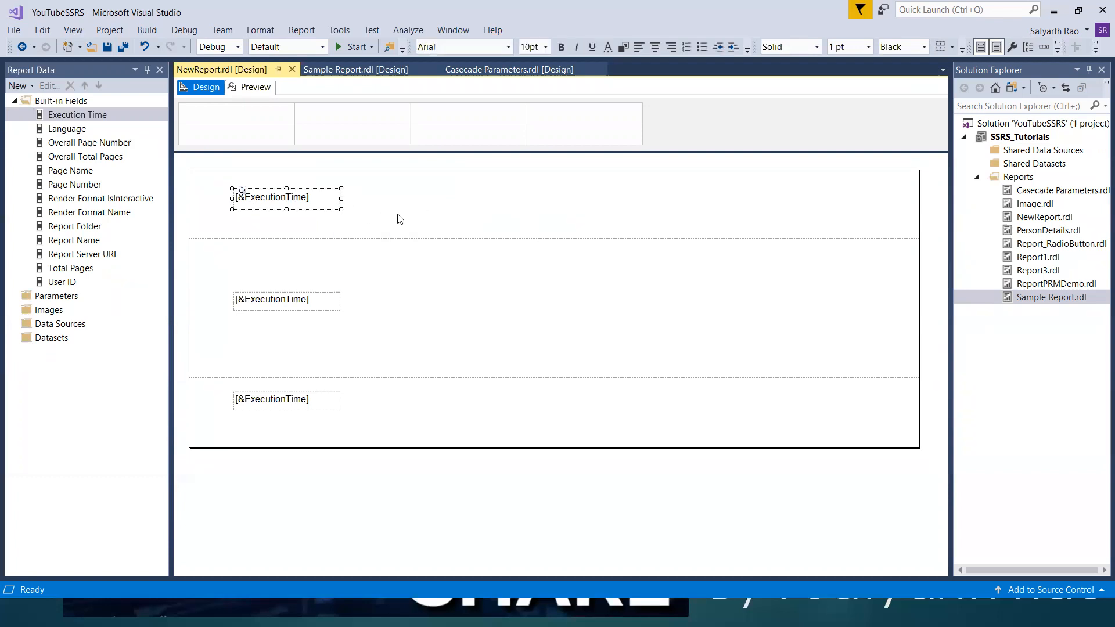
Insert the label "Current Date :" before the Execution Time field in the page header text box.
click(319, 202)
click(317, 198)
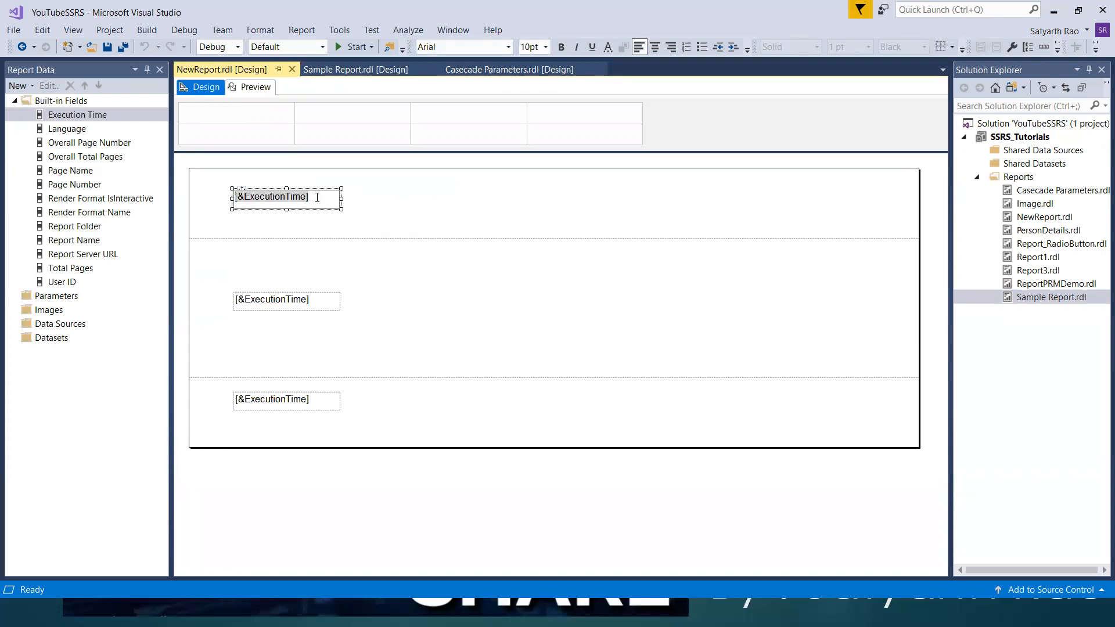
text(REpo)
key(BackSpace)
key(BackSpace)
key(BackSpace)
key(BackSpace)
text(Cu)
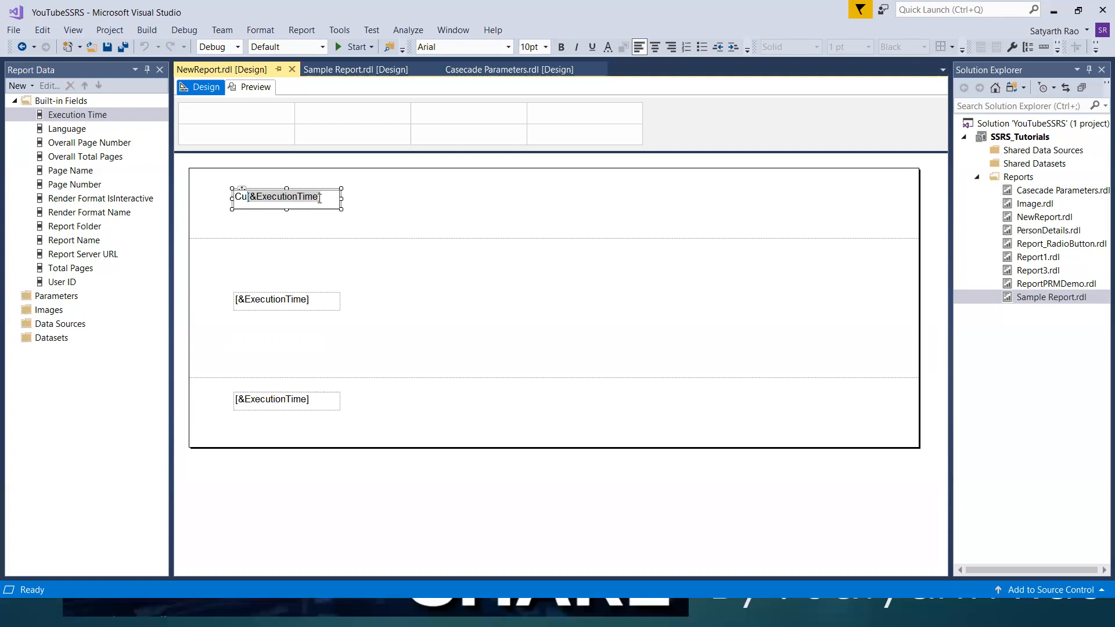
text(rrent)
key(Return)
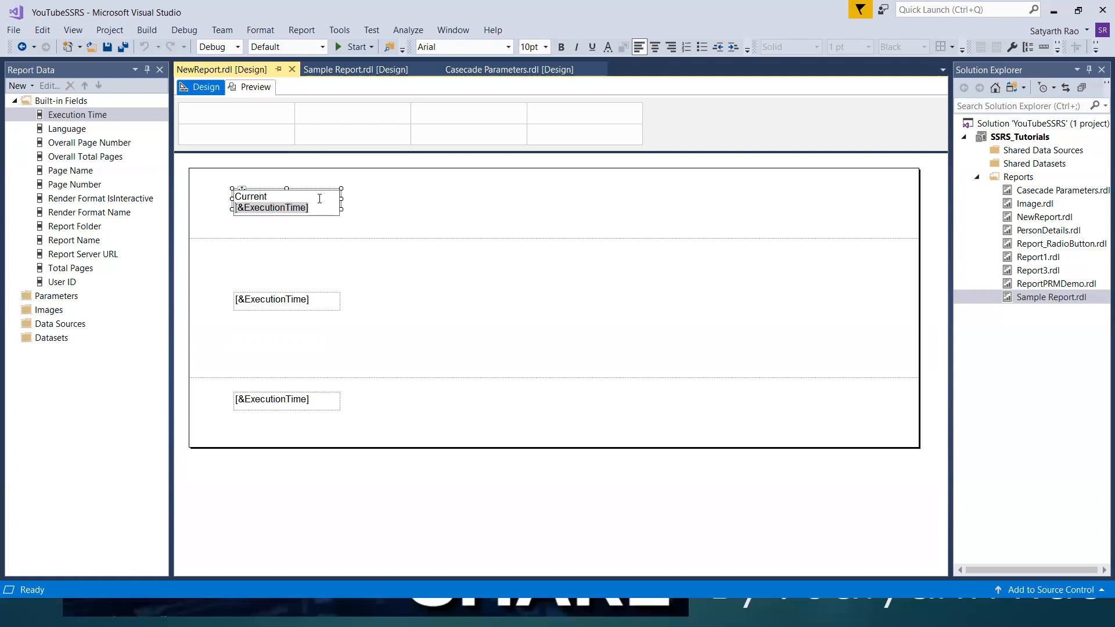
text(Date :)
click(466, 211)
Widen the header text box to fit the Current Date label and field on one line, and preview the report.
click(342, 200)
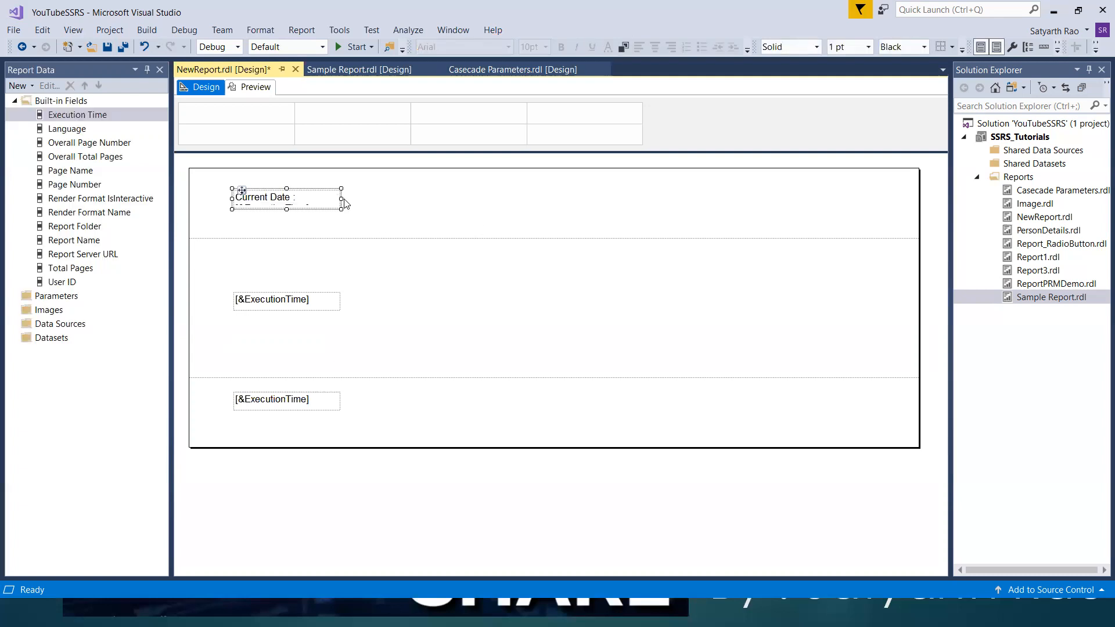
drag(342, 198, 380, 198)
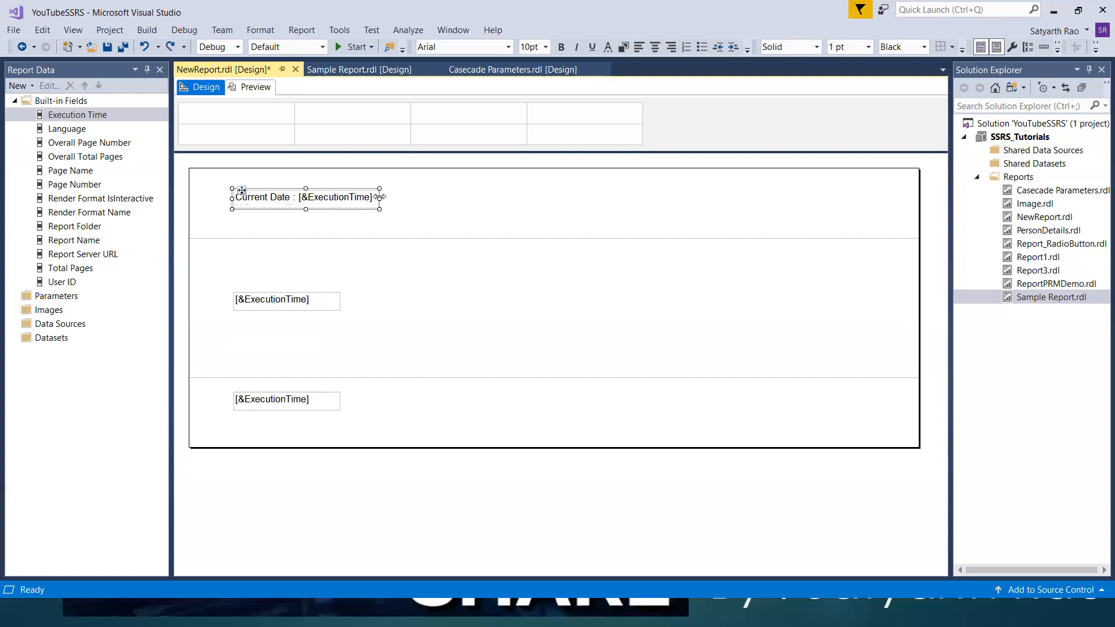
click(421, 204)
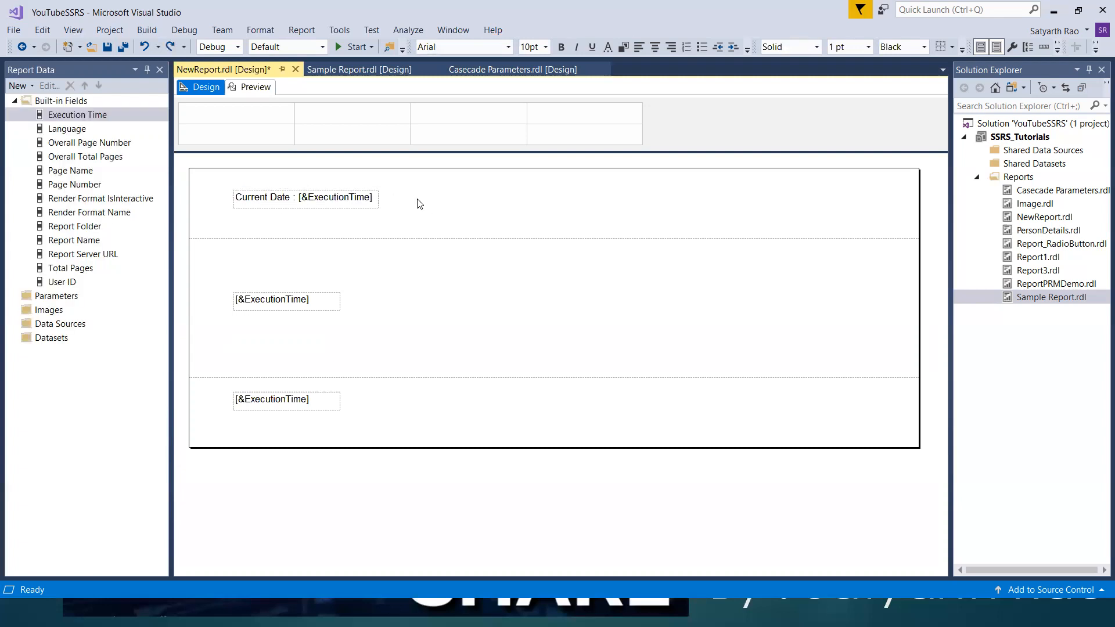
click(267, 90)
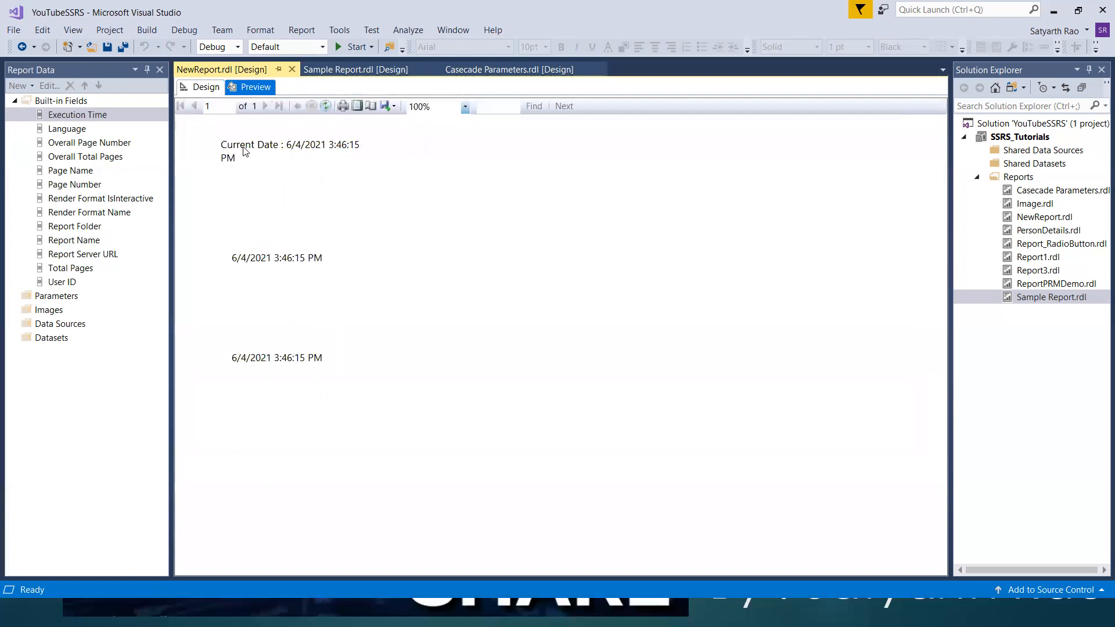
click(206, 87)
Widen the header's Current Date text box further to fit the full date and time on one line, checking the preview between adjustments.
click(375, 205)
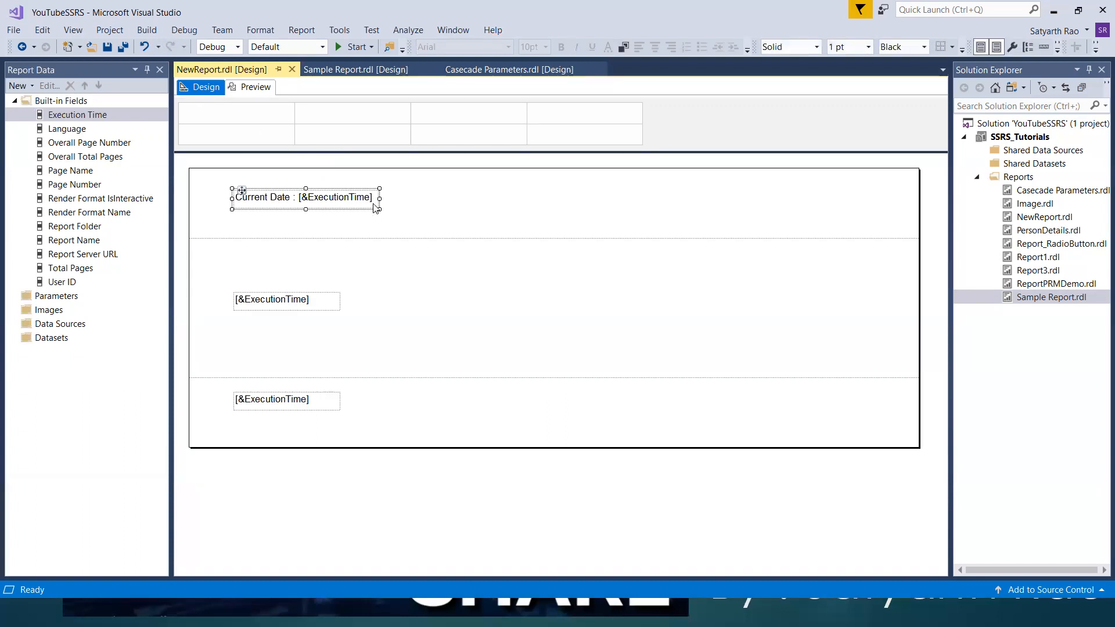
drag(381, 198, 387, 199)
click(255, 87)
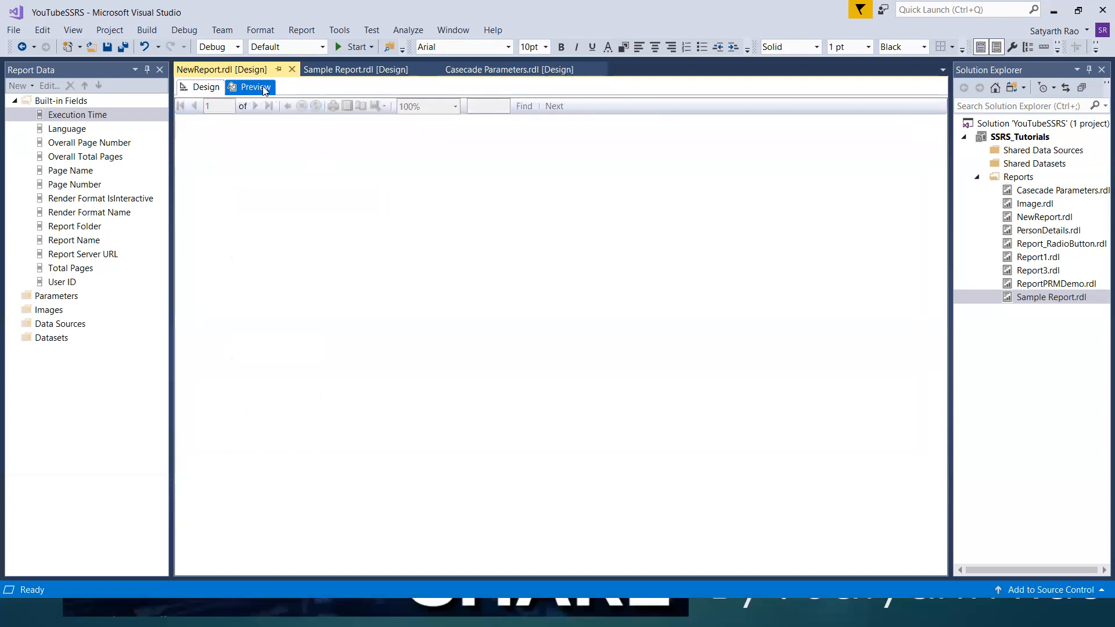
click(203, 87)
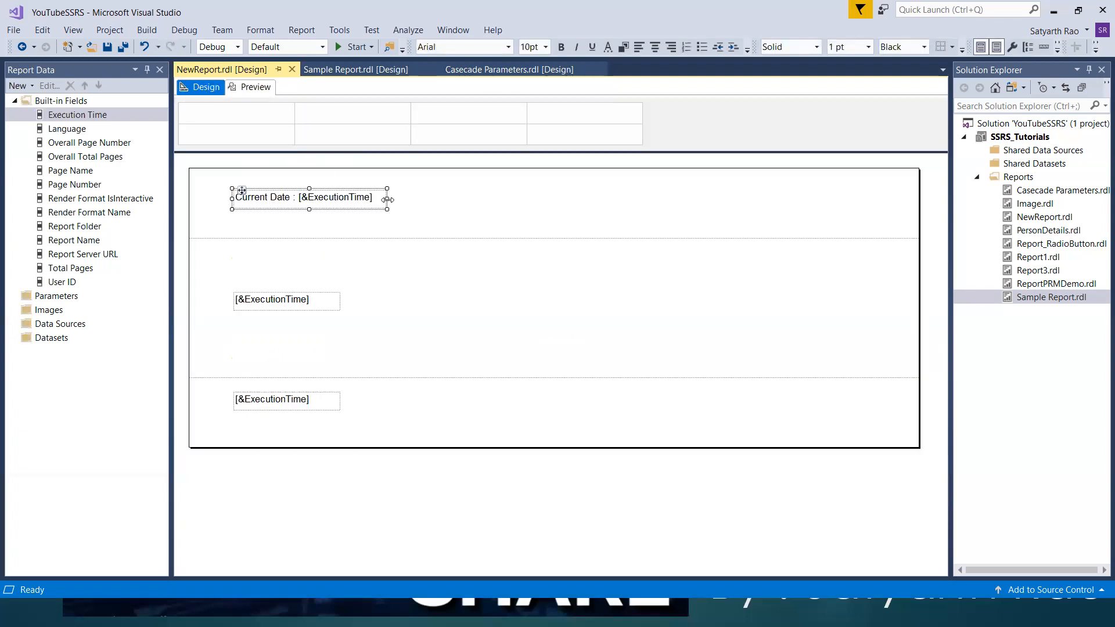
click(255, 87)
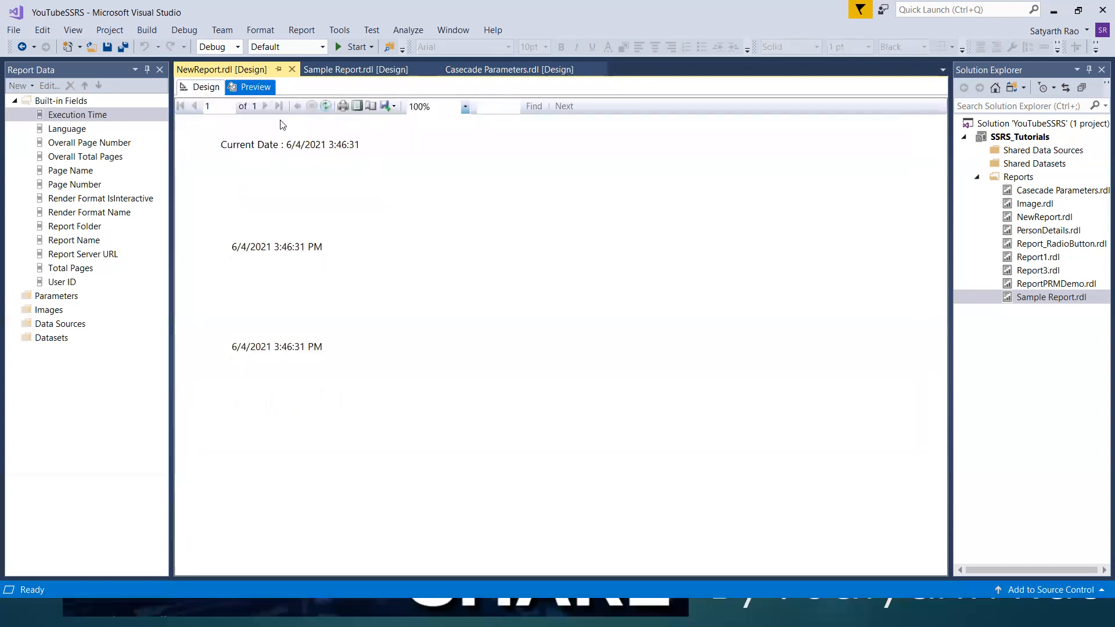
click(219, 91)
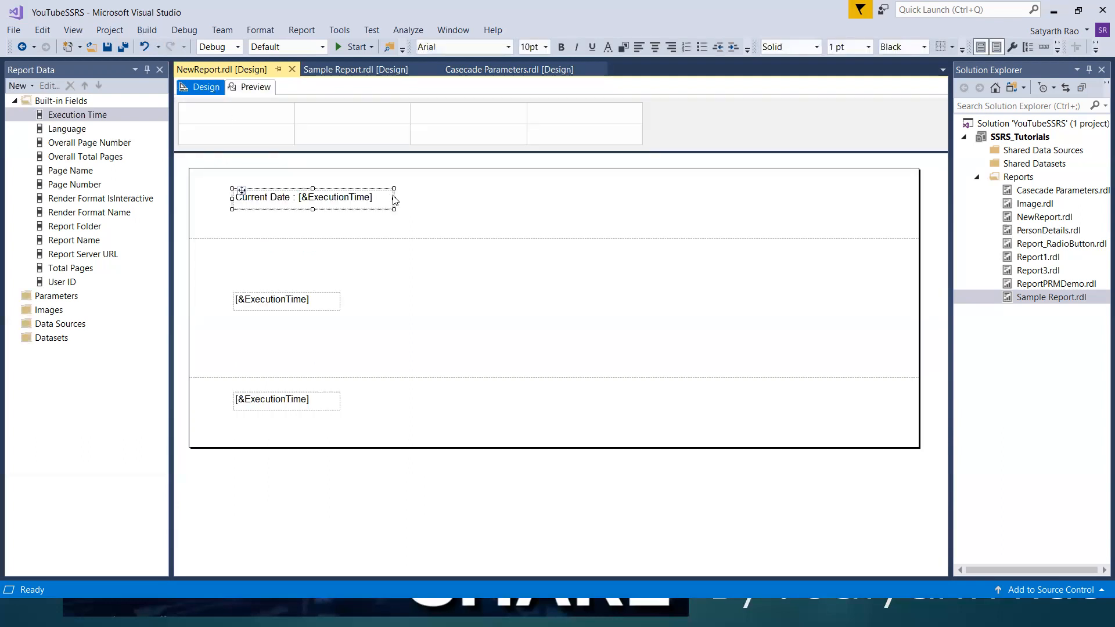
drag(394, 199, 404, 199)
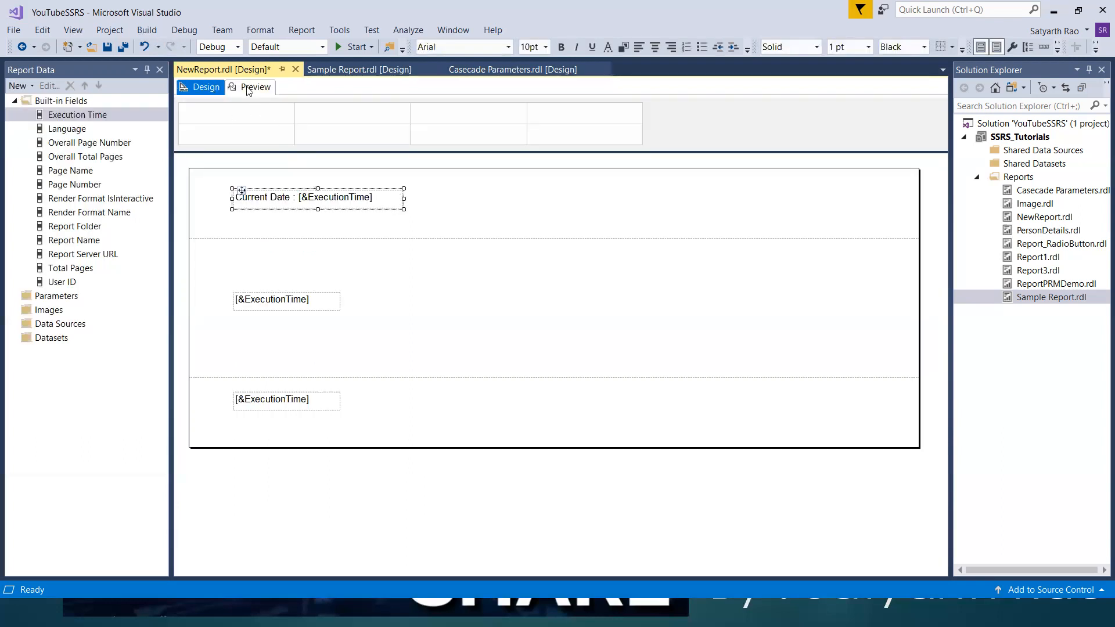
click(250, 87)
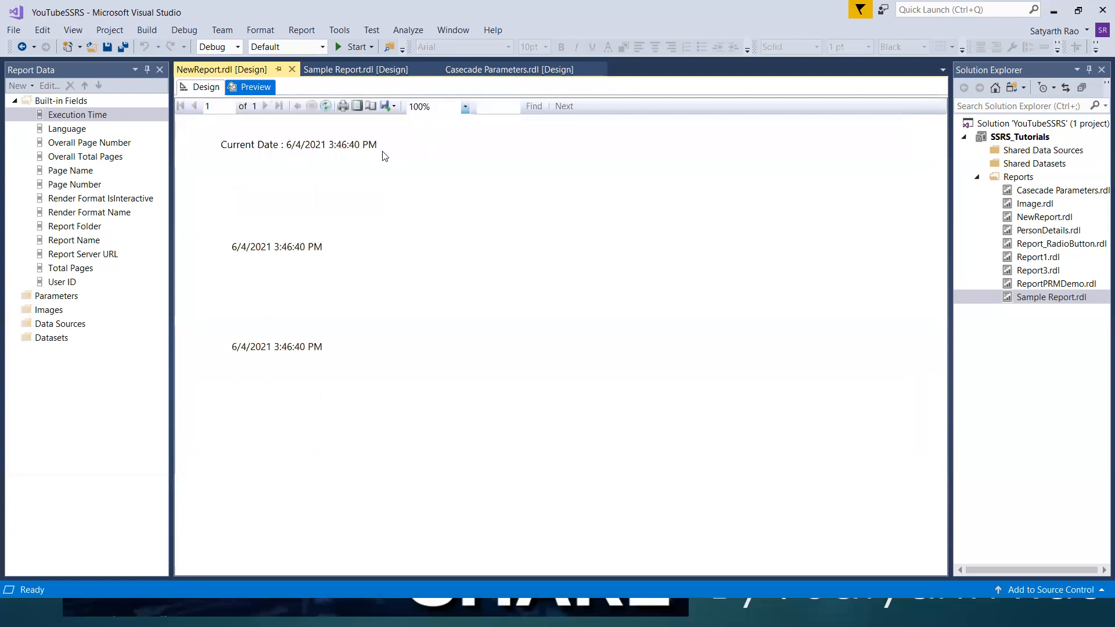
click(203, 87)
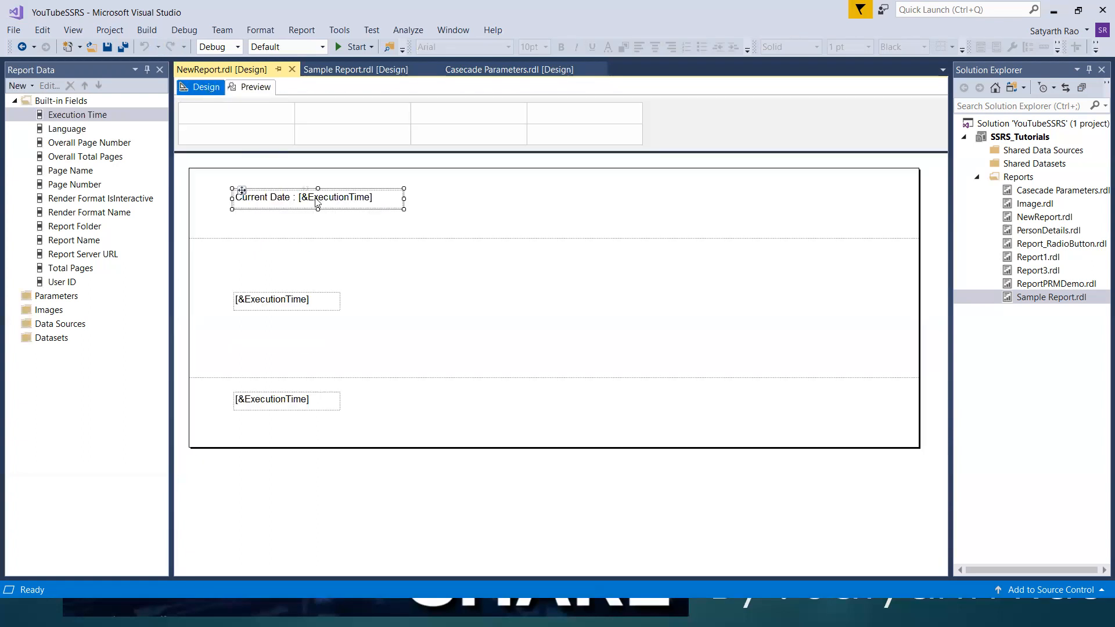
right_click(383, 204)
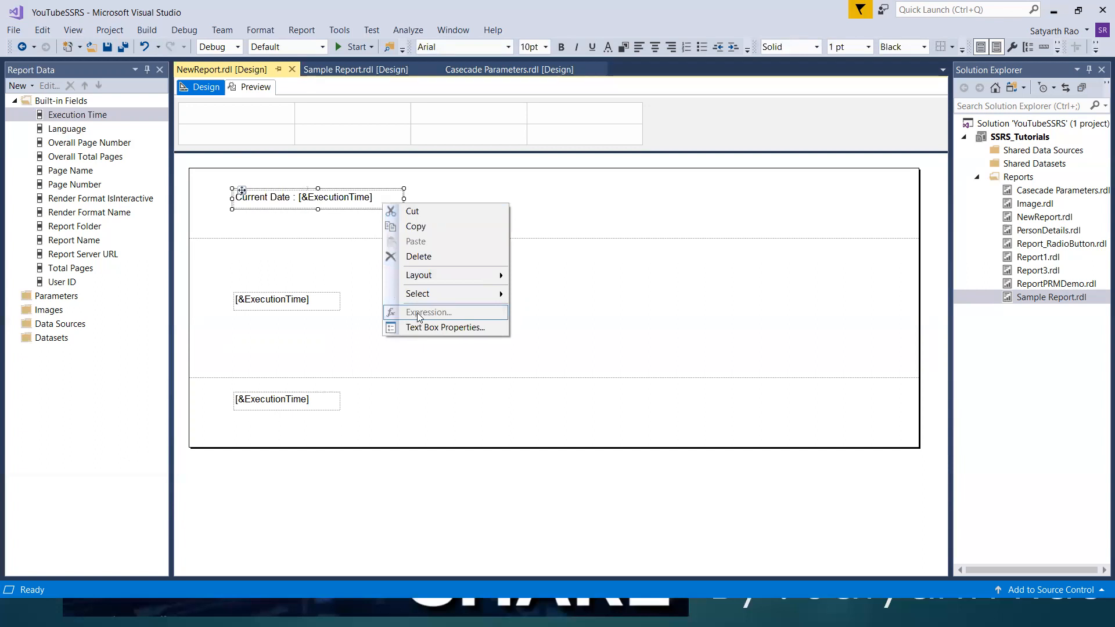
click(538, 200)
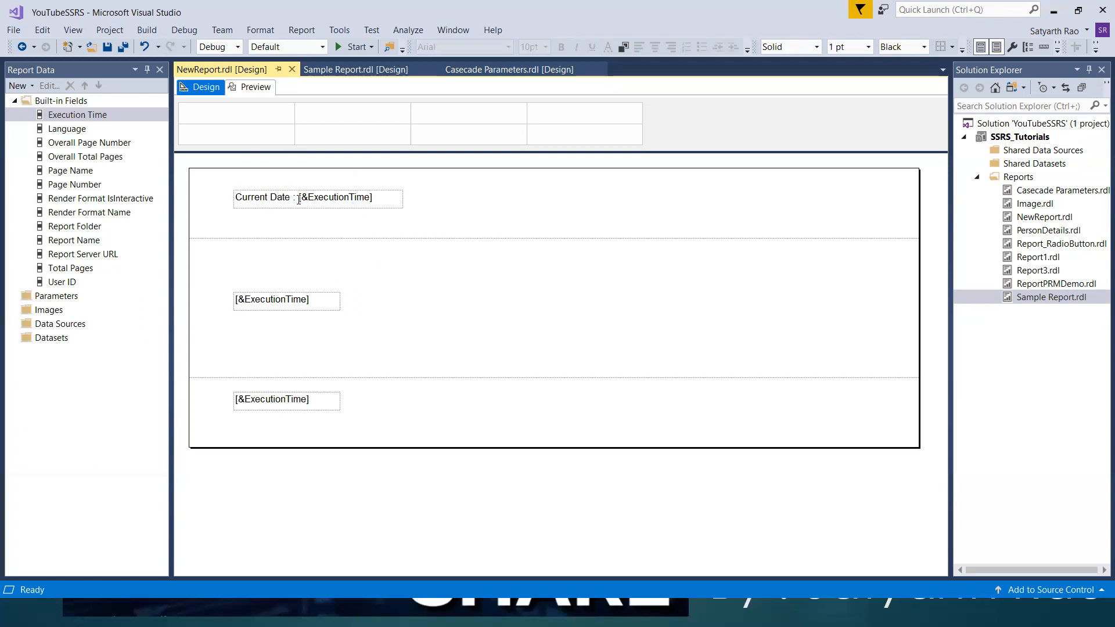
drag(298, 198, 238, 198)
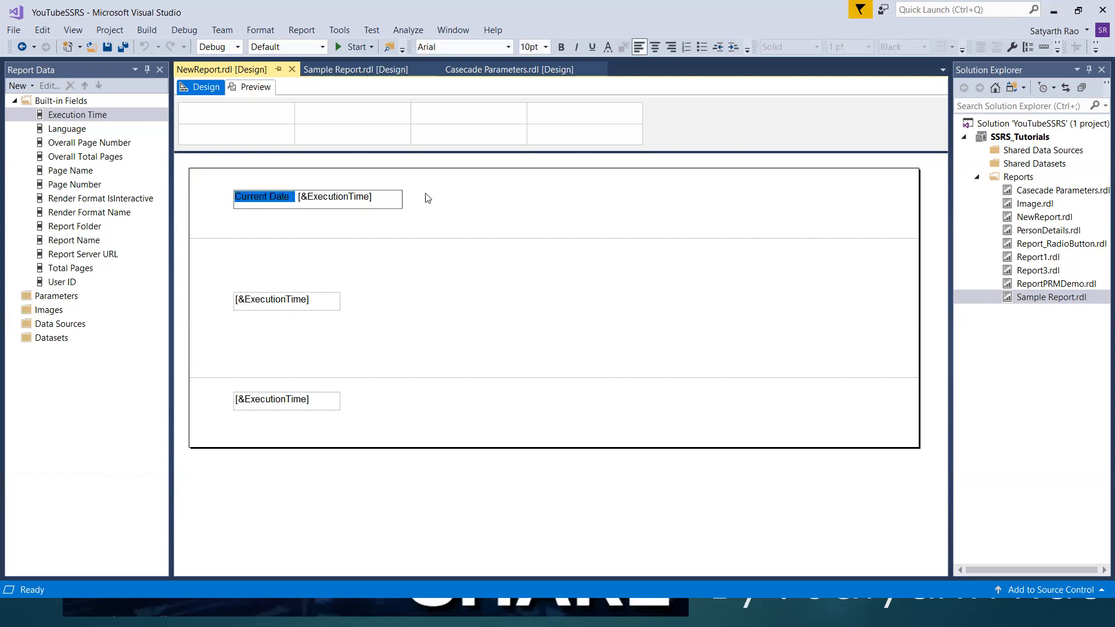
click(473, 196)
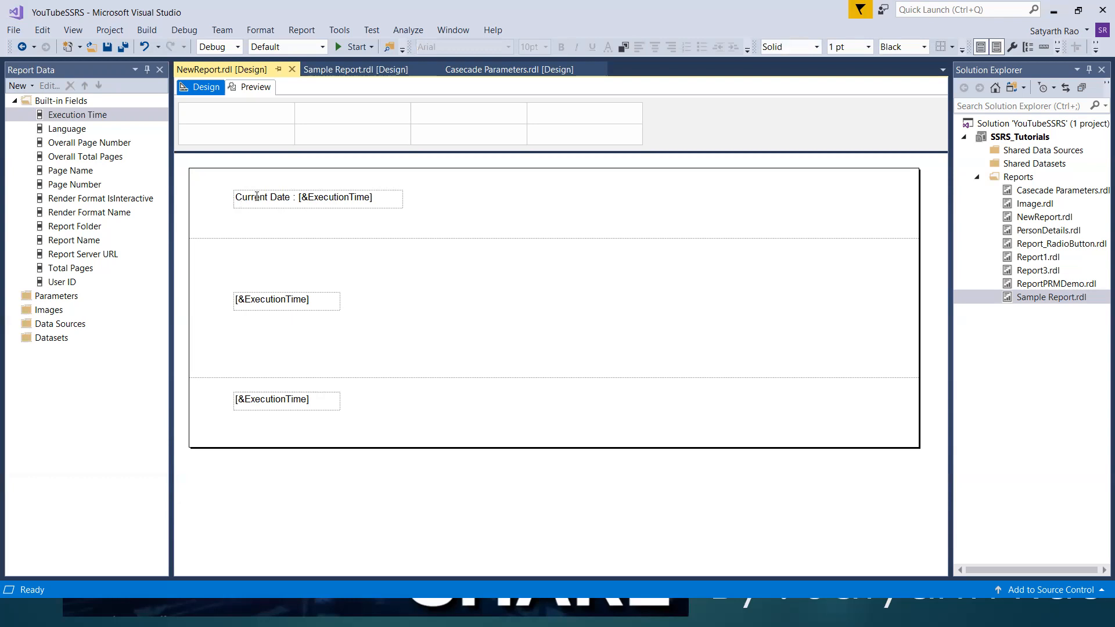
Format the header's "Current Date :" label as bold green text, and preview the report before returning to the design view.
click(298, 199)
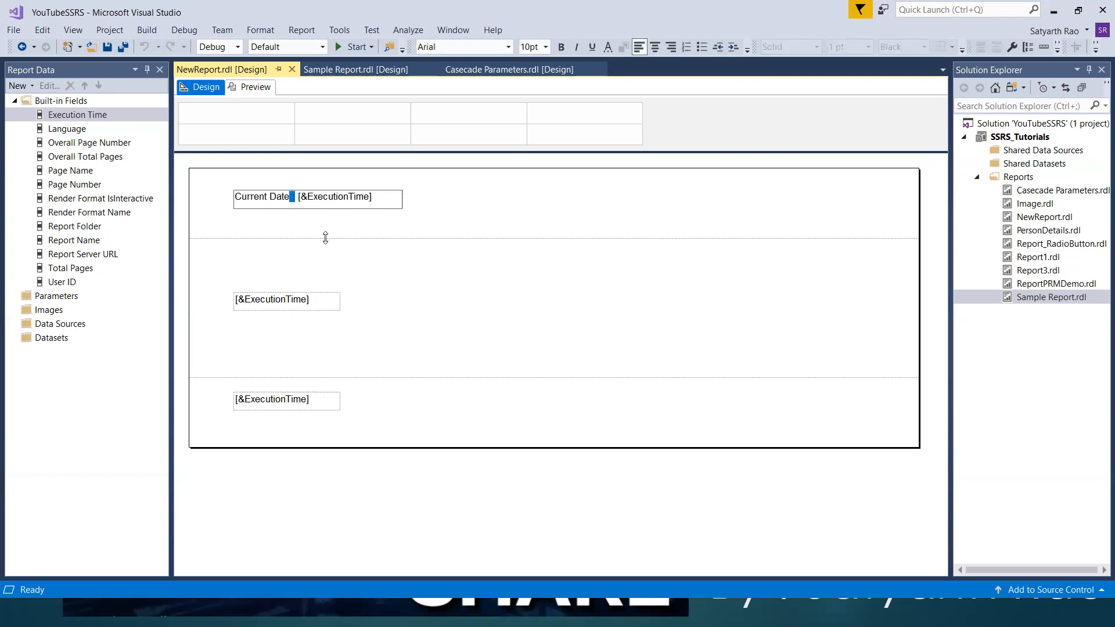
key(shift+Left)
key(shift+Left)
key(shift+Left)
key(shift+Left)
key(shift+Left)
key(shift+Left)
key(shift+Left)
key(shift+Left)
key(shift+Left)
key(shift+Left)
key(shift+Left)
key(shift+Left)
click(604, 49)
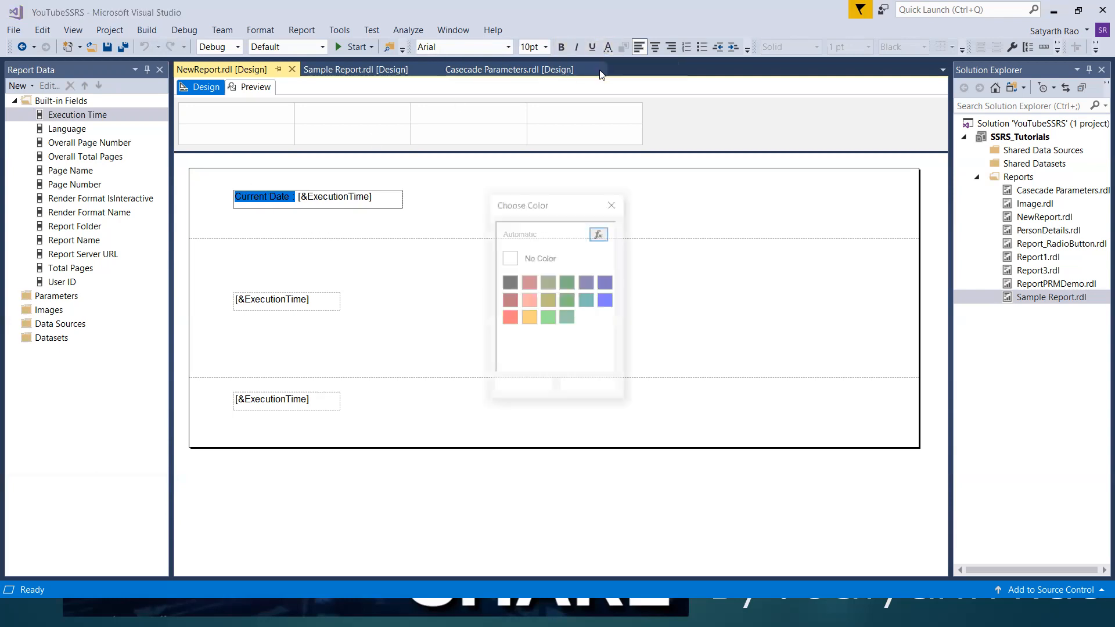
click(548, 318)
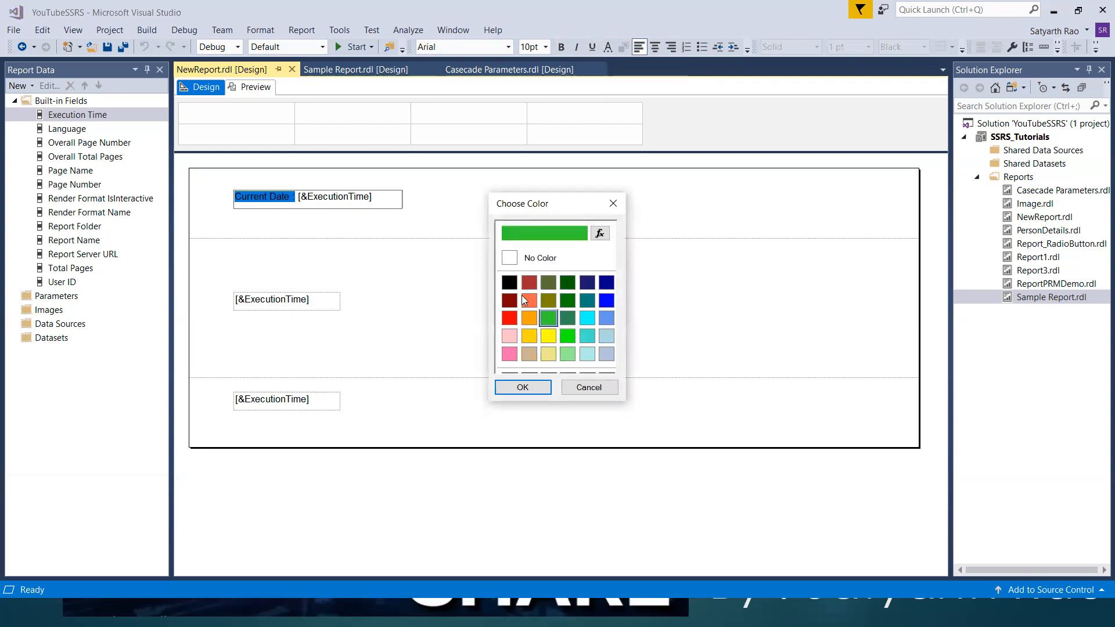
click(522, 386)
click(560, 49)
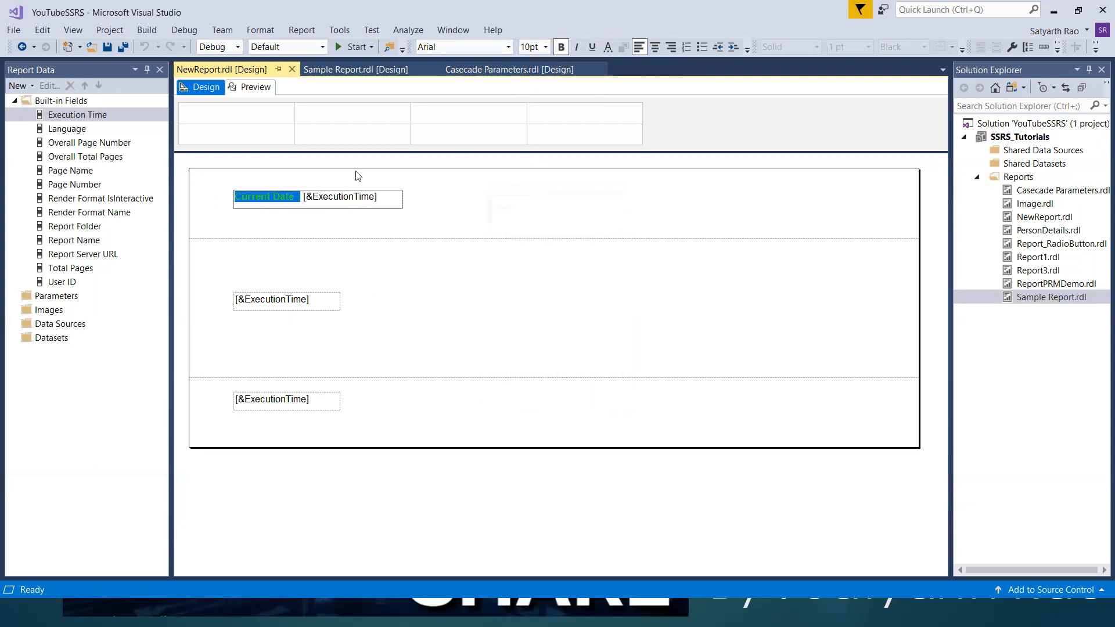
key(Escape)
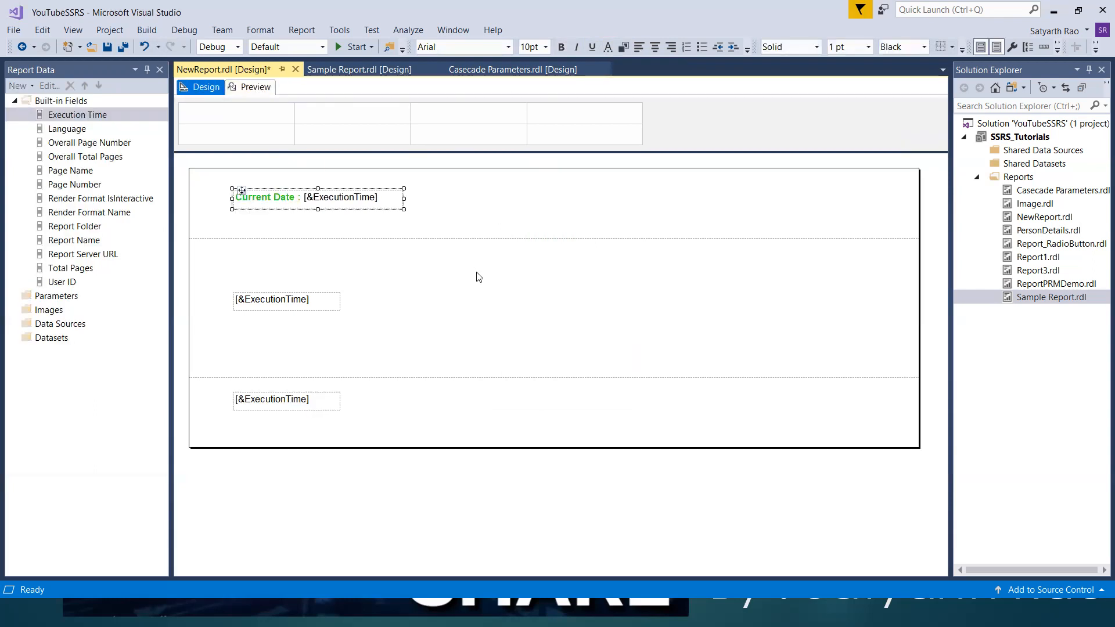
click(251, 88)
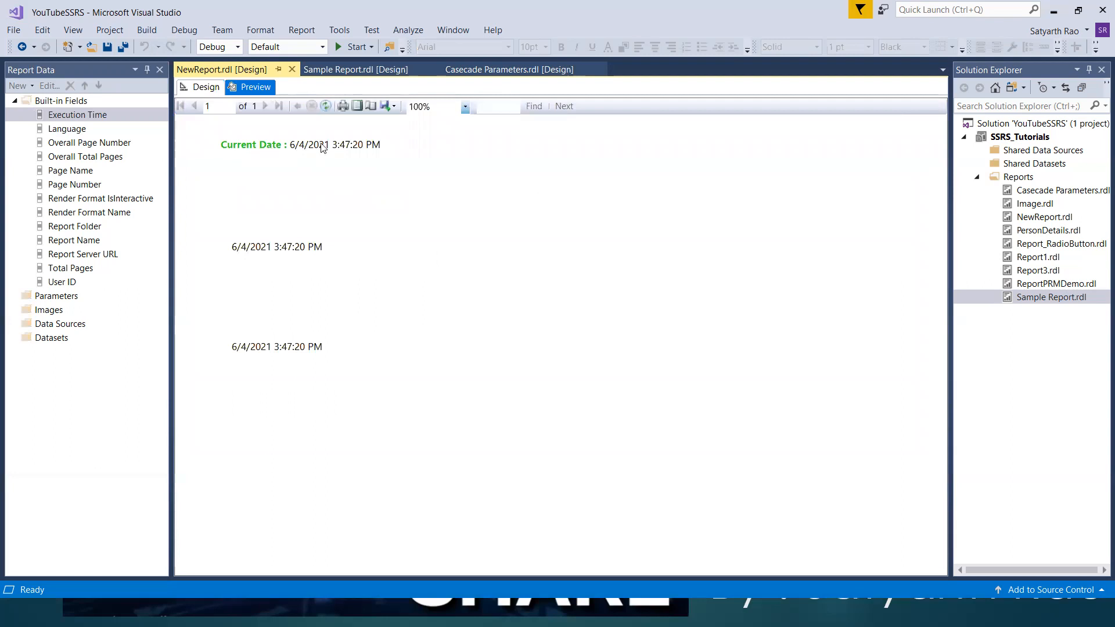
click(209, 87)
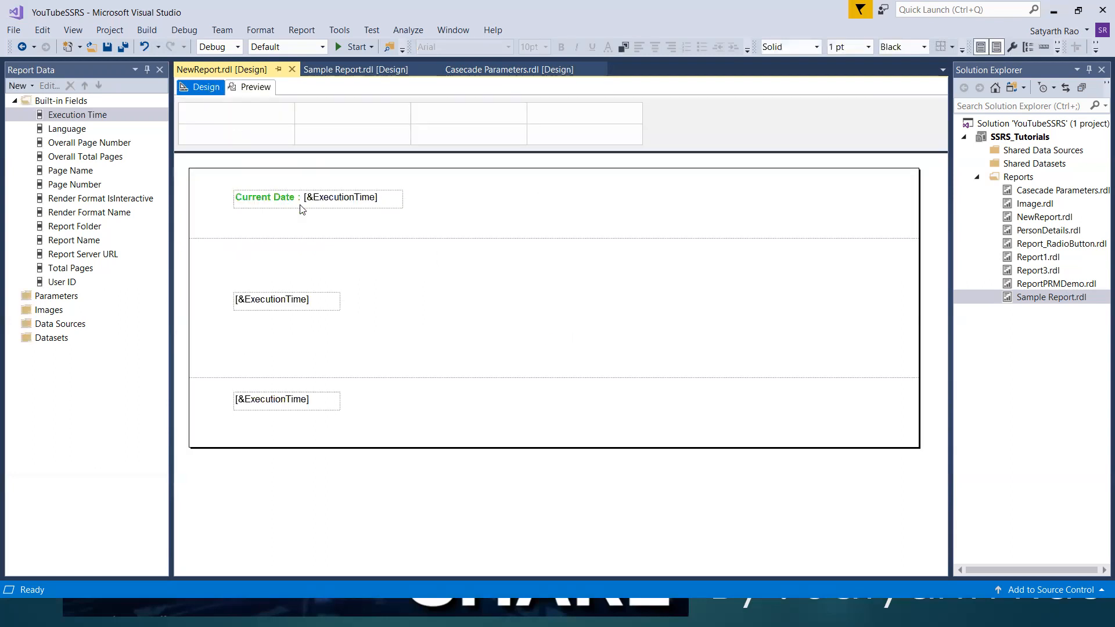
click(330, 306)
right_click(331, 307)
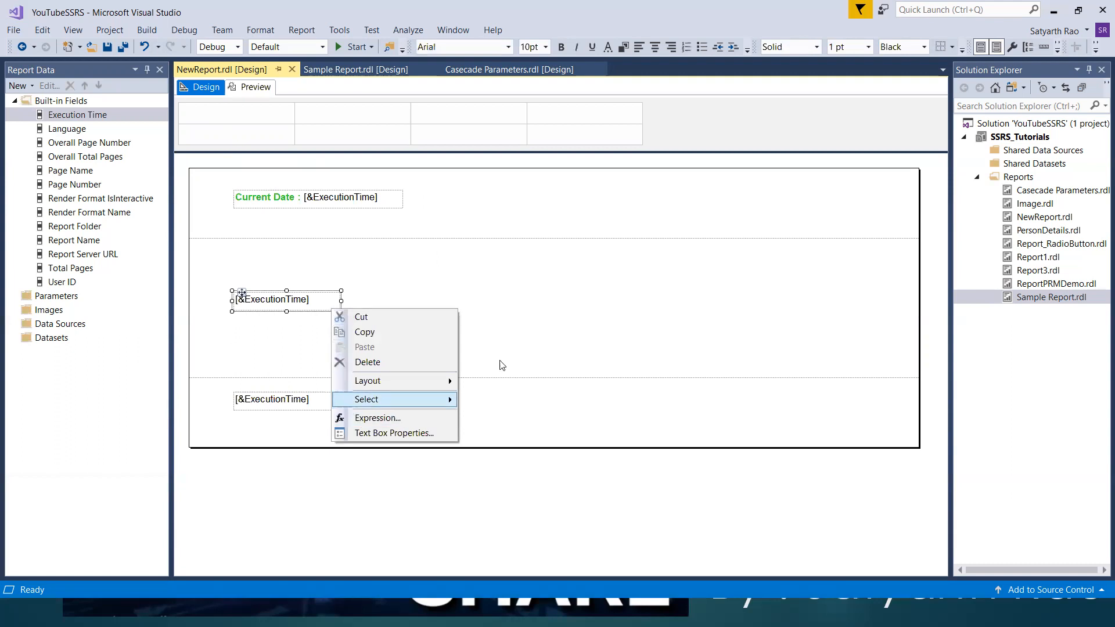
click(699, 286)
Insert a text box in the report body beside the Execution Time field and enter "Current Date Time" in it.
right_click(339, 263)
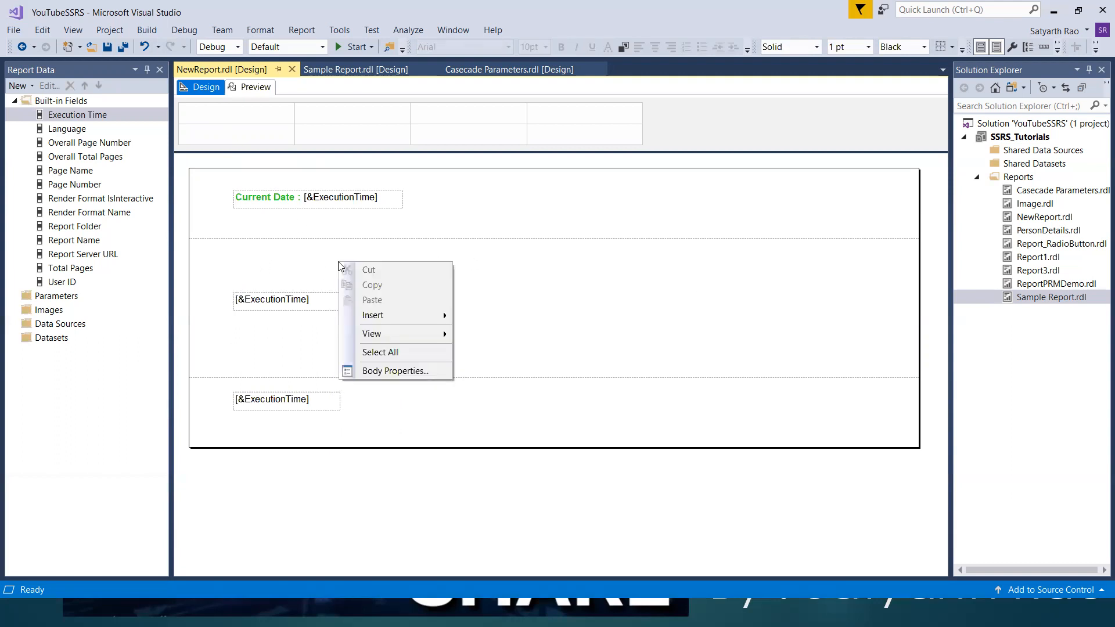
mouse_move(443, 319)
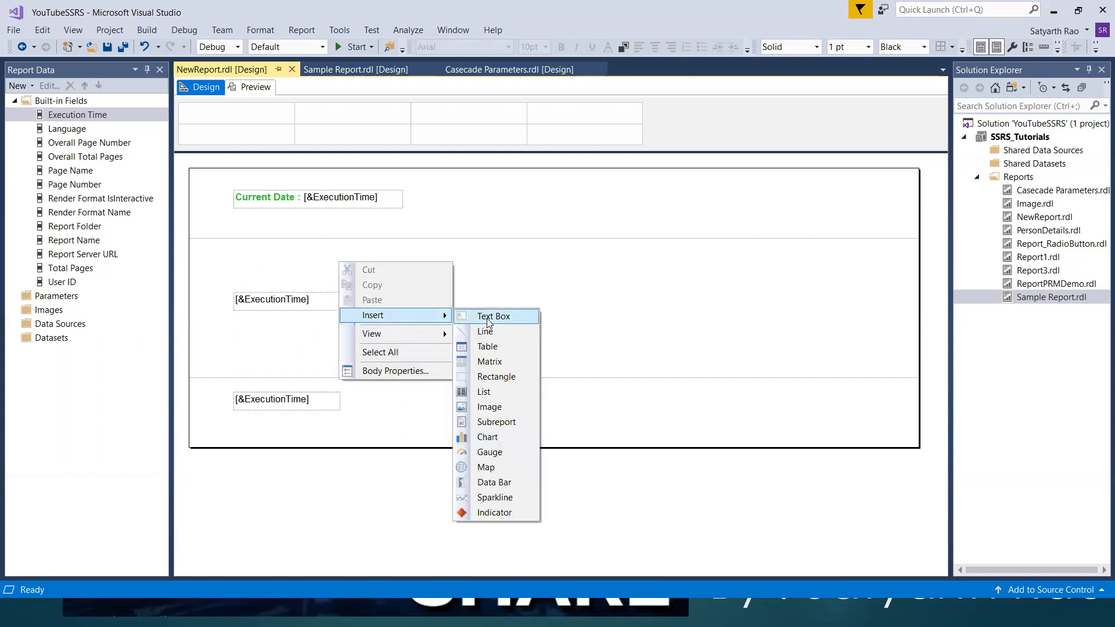
click(498, 318)
mouse_move(346, 260)
mouse_down()
mouse_move(263, 262)
mouse_move(343, 293)
mouse_move(343, 262)
mouse_up()
click(348, 297)
click(320, 305)
click(290, 275)
click(289, 276)
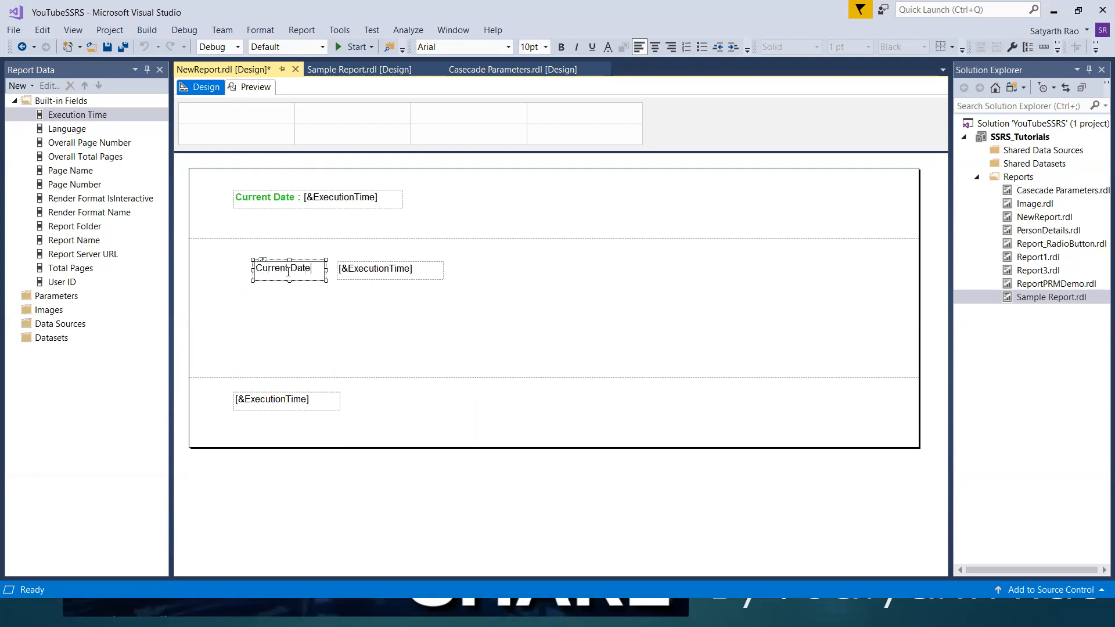
text(Current Date Time)
click(350, 321)
Move the body's Execution Time field further from its label and widen the label's text box to fit "Current Date Time" on one line.
click(348, 266)
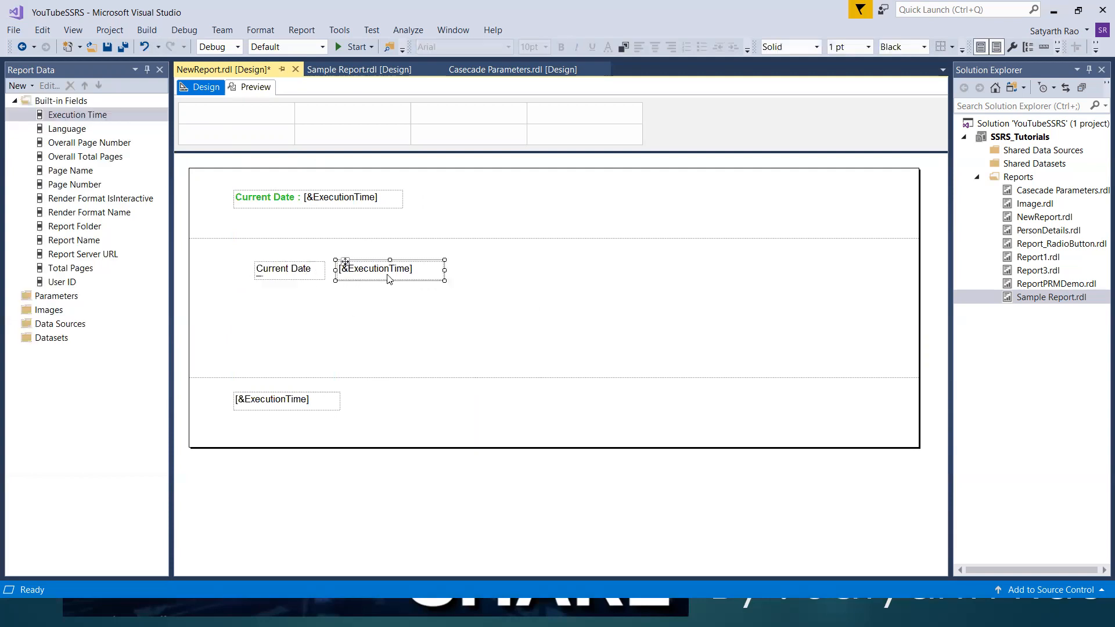
drag(346, 263, 408, 257)
click(320, 269)
drag(325, 269, 406, 262)
click(442, 274)
click(393, 300)
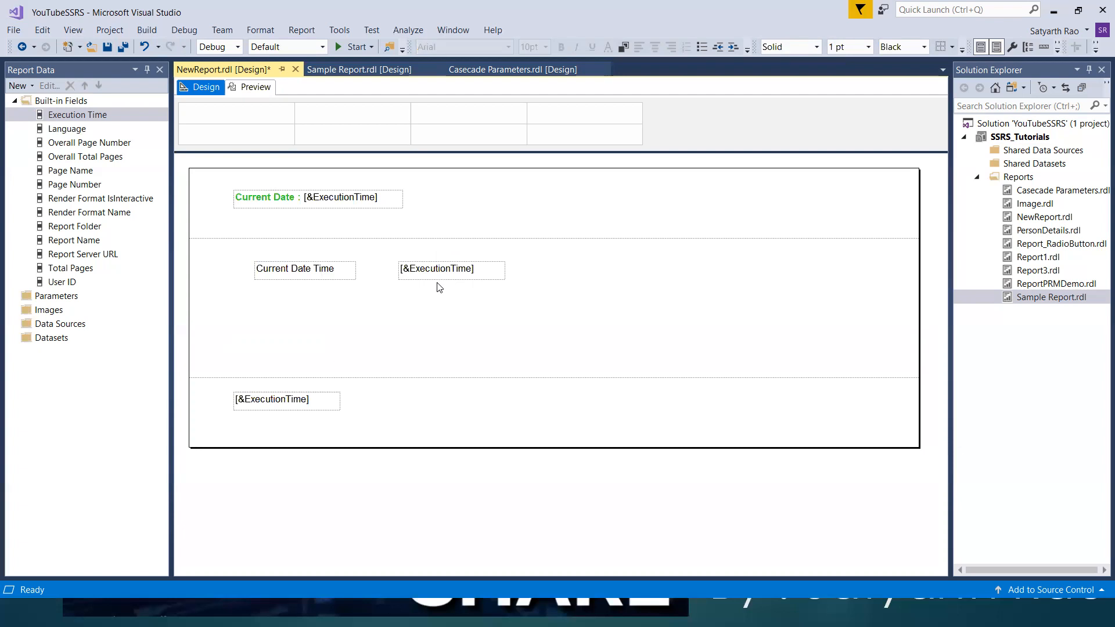
right_click(443, 280)
click(620, 319)
right_click(423, 271)
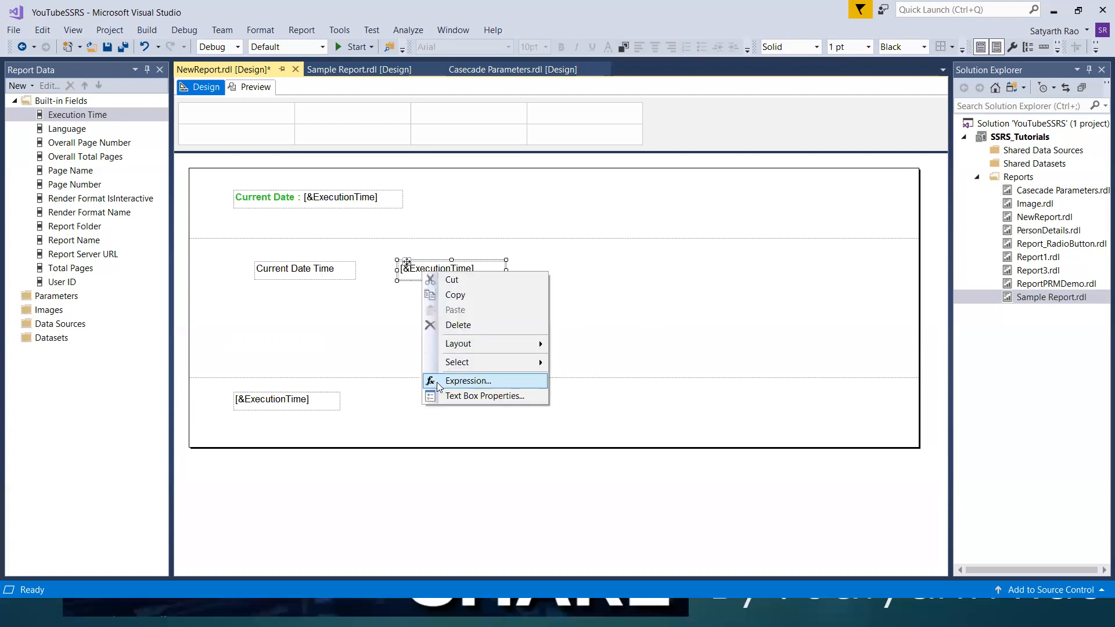
click(709, 331)
Format the body's "Current Date Time" label as bold olive text, and preview the report before returning to the design view.
click(335, 269)
drag(334, 269, 239, 273)
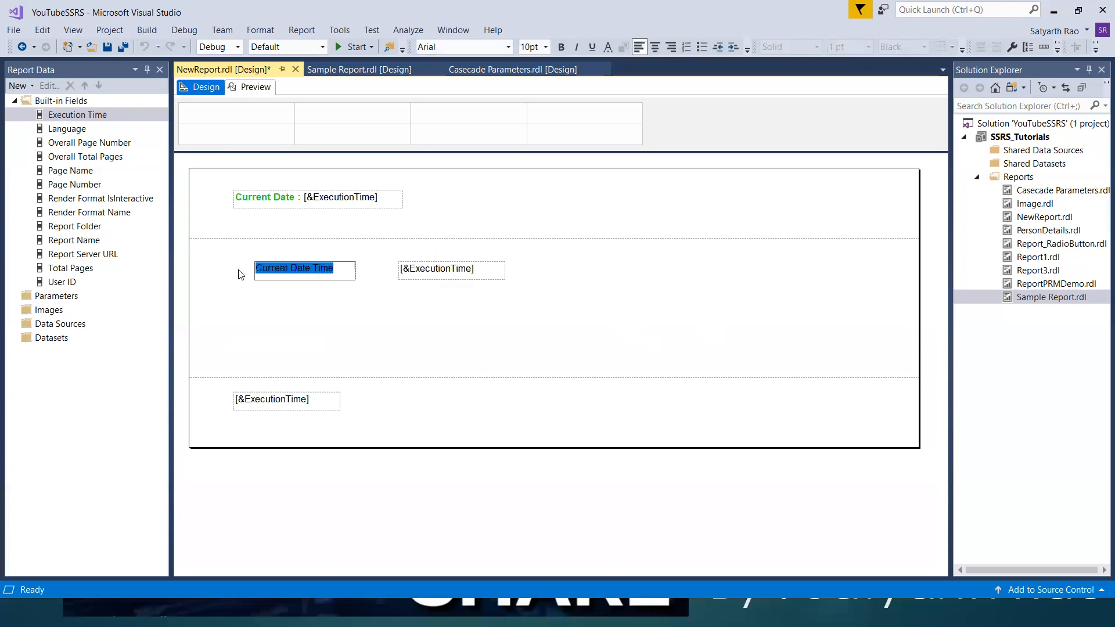
click(607, 48)
click(550, 300)
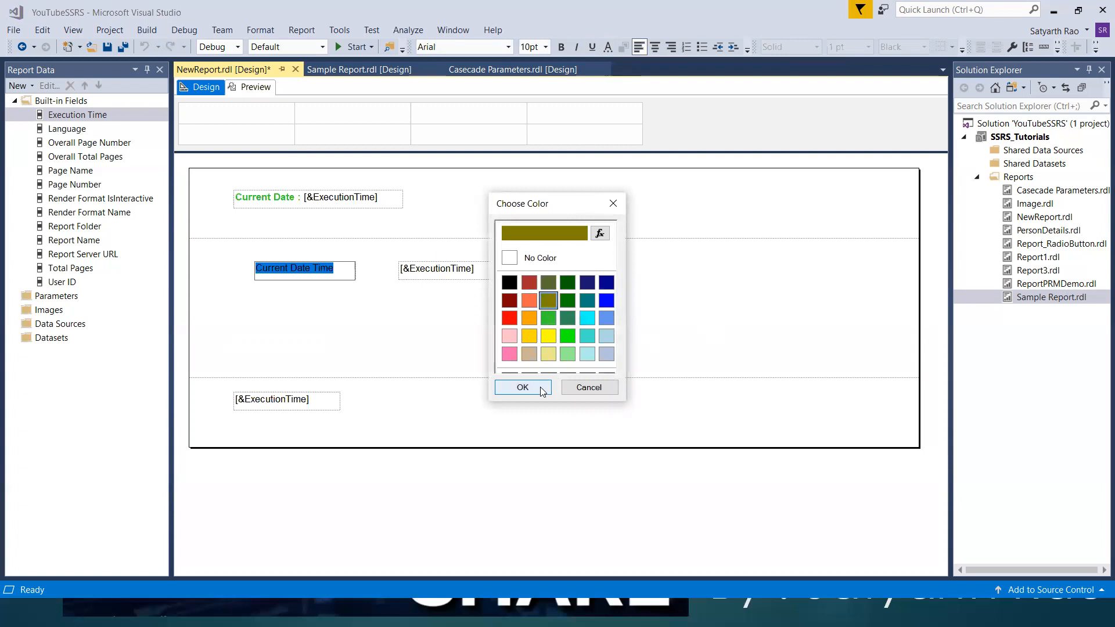
click(522, 387)
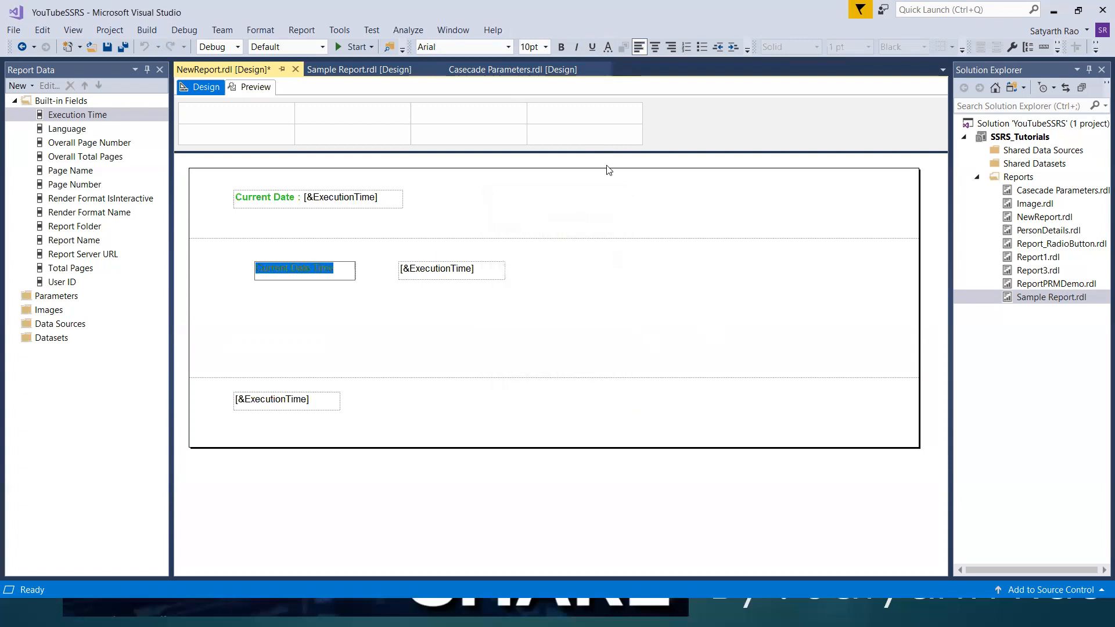
click(563, 316)
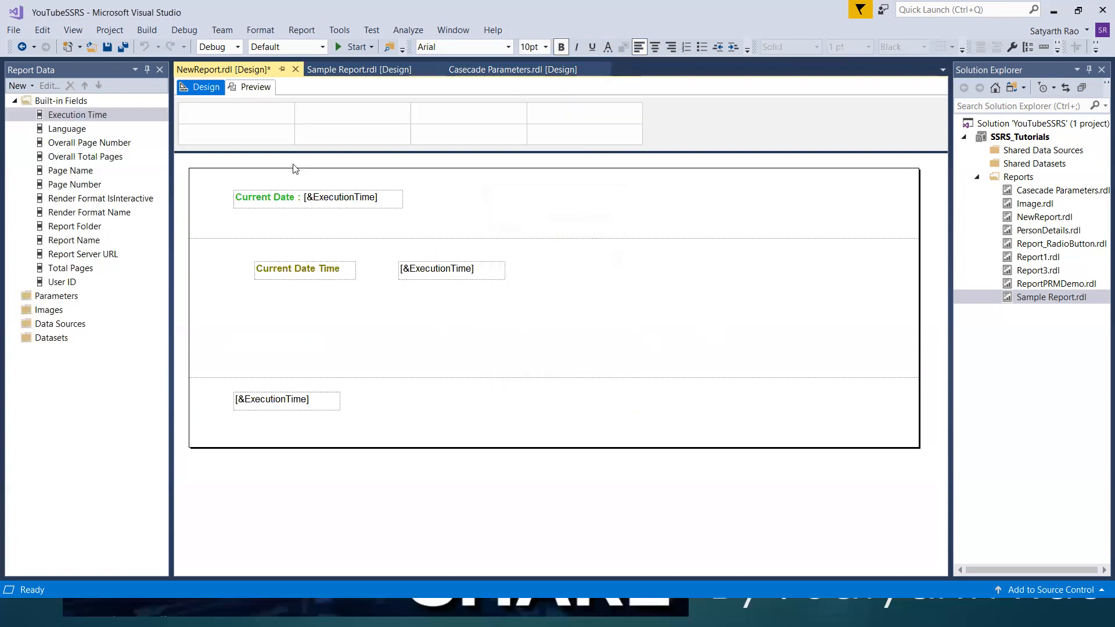
click(259, 93)
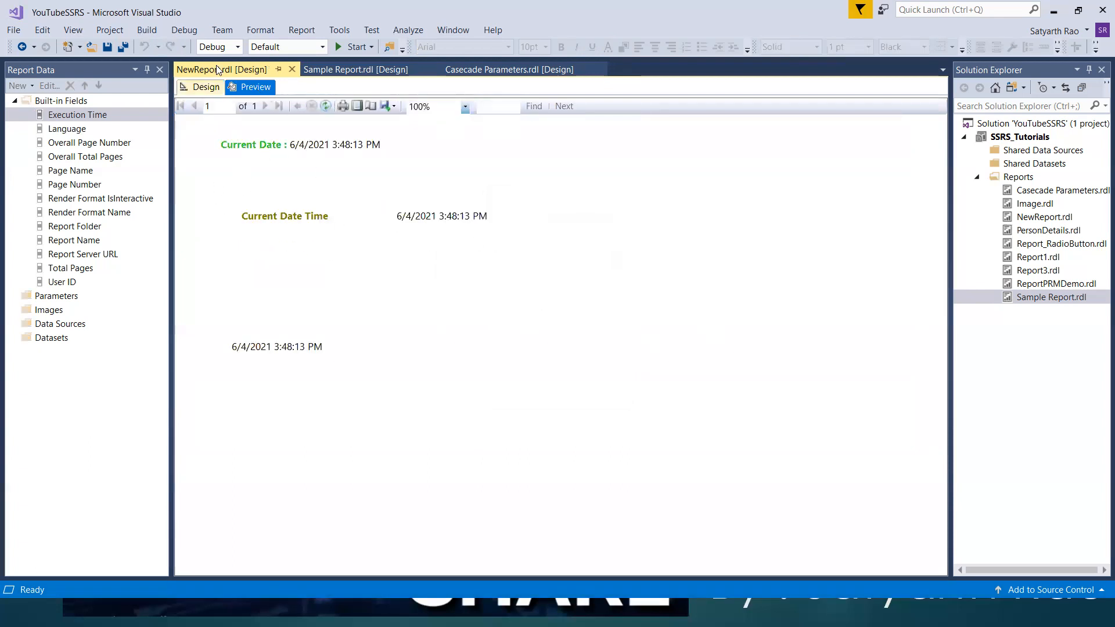
click(205, 87)
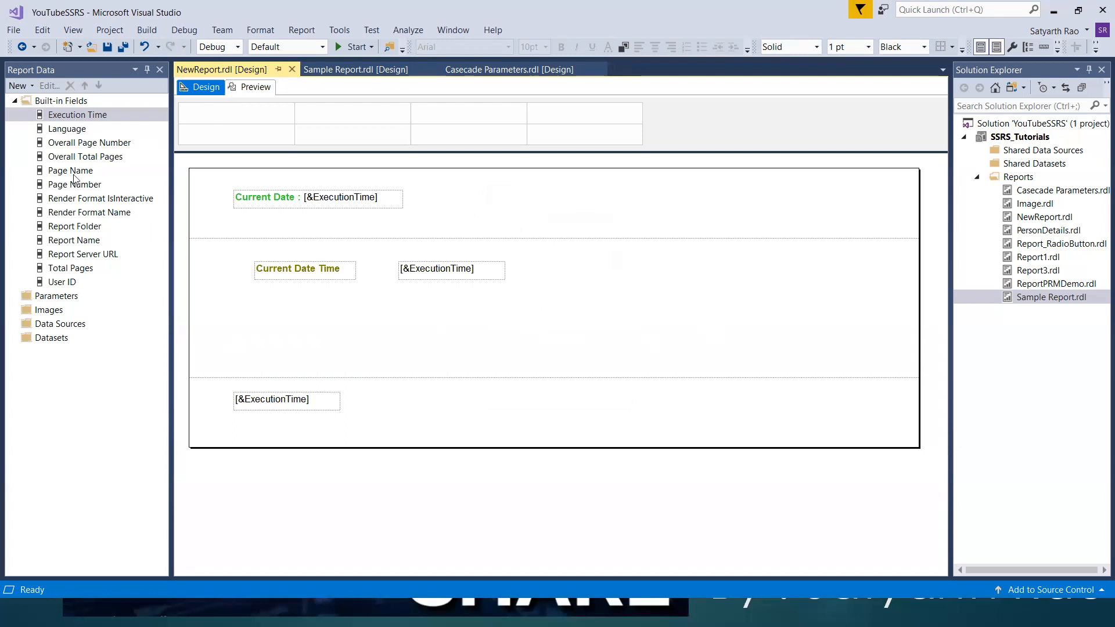
drag(225, 262, 572, 318)
click(691, 301)
drag(231, 253, 642, 351)
click(393, 337)
In Sample Report, undo the deletion of the red-labelled page fields in the body and preview the report, returning to the design view.
click(353, 70)
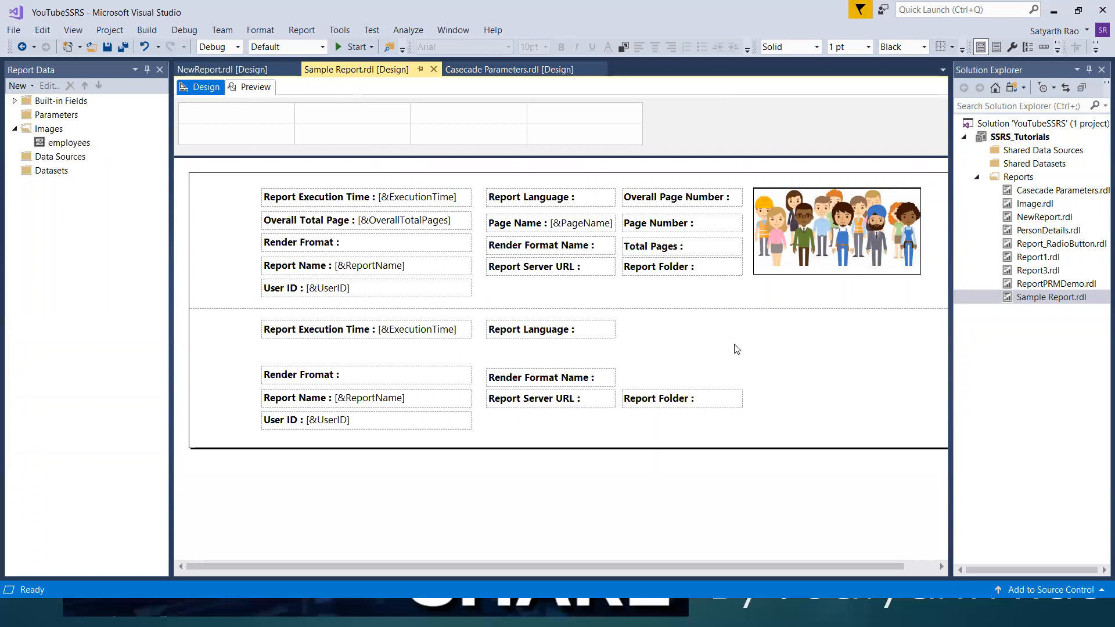
key(ctrl+z)
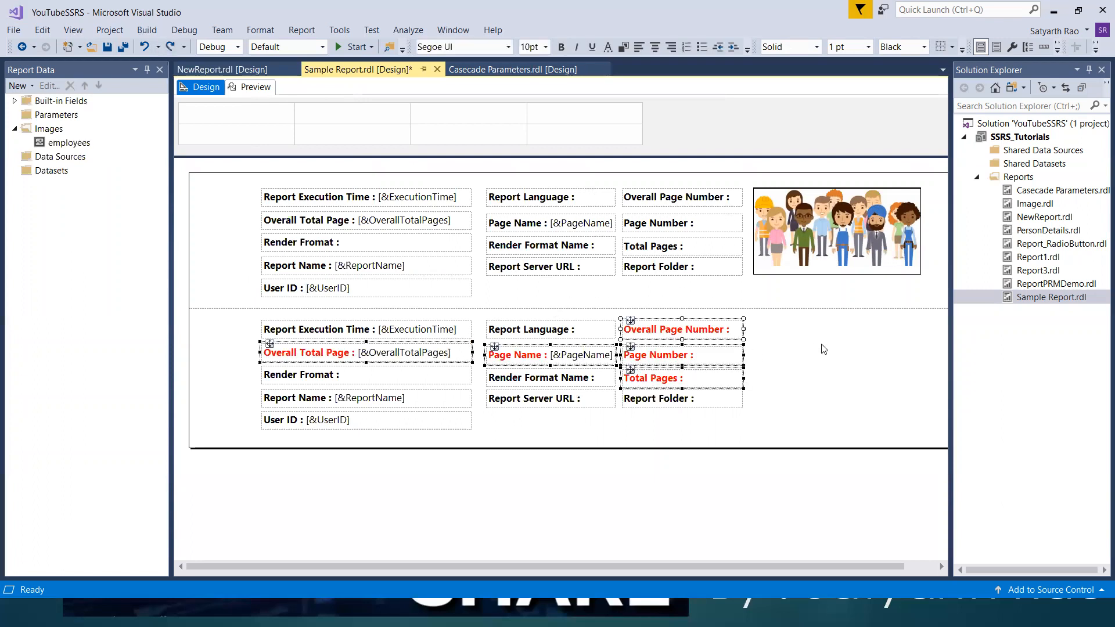
click(823, 347)
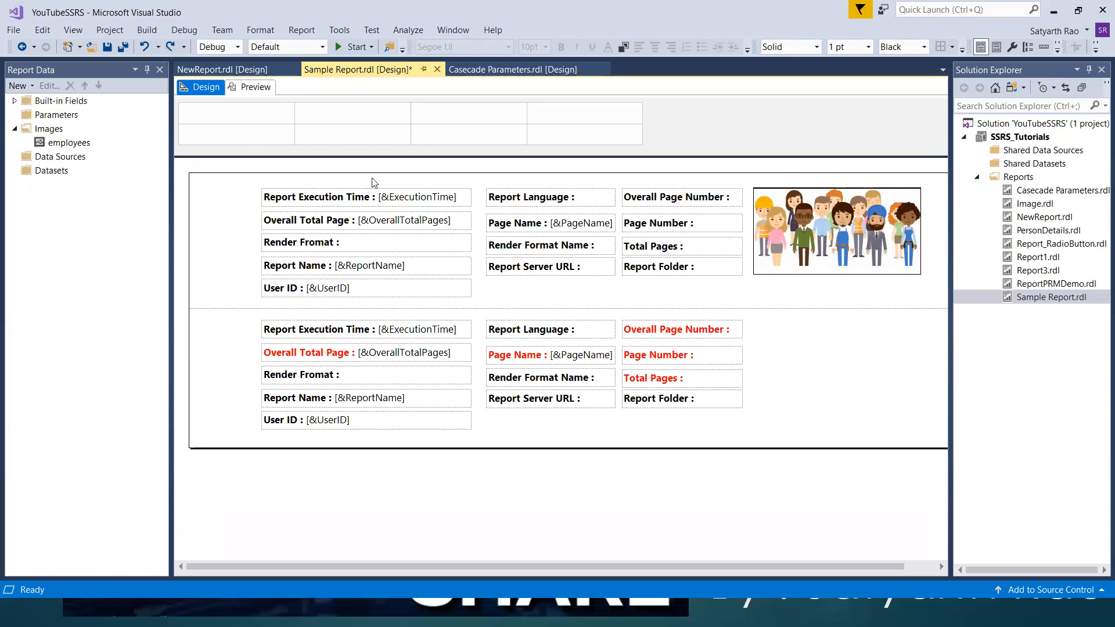
click(253, 87)
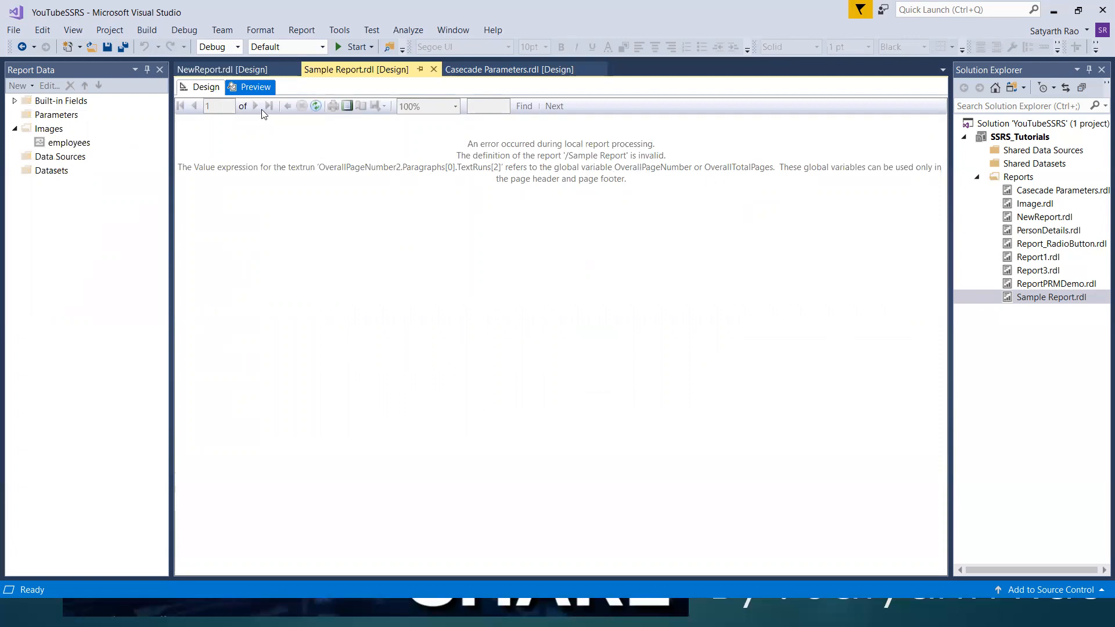
click(206, 88)
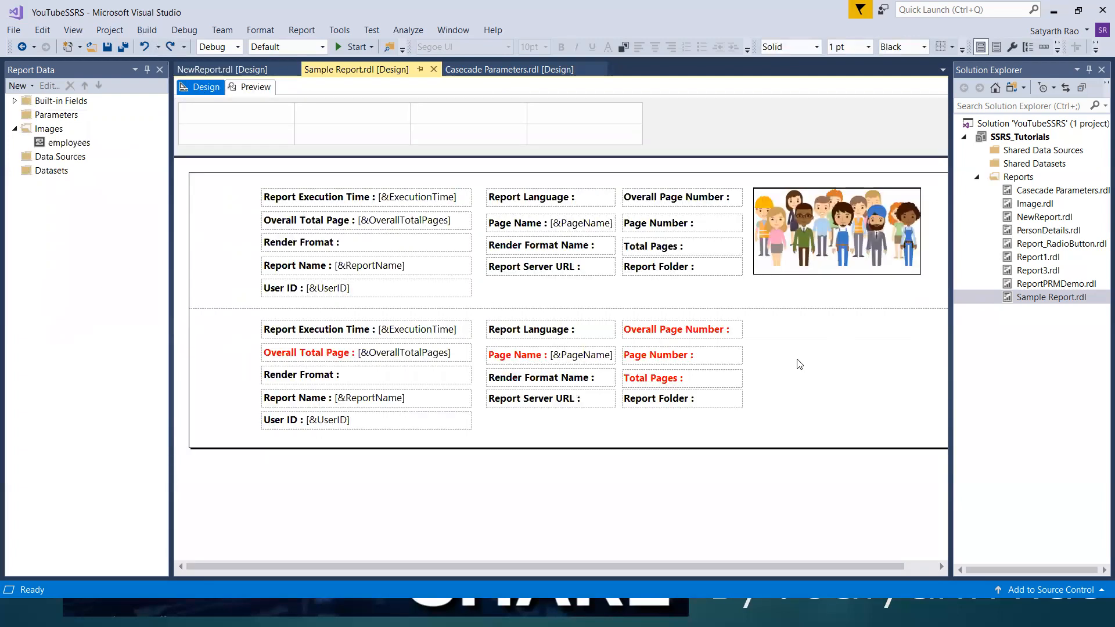
click(724, 336)
ctrl+click(727, 354)
ctrl+click(731, 378)
ctrl+click(487, 353)
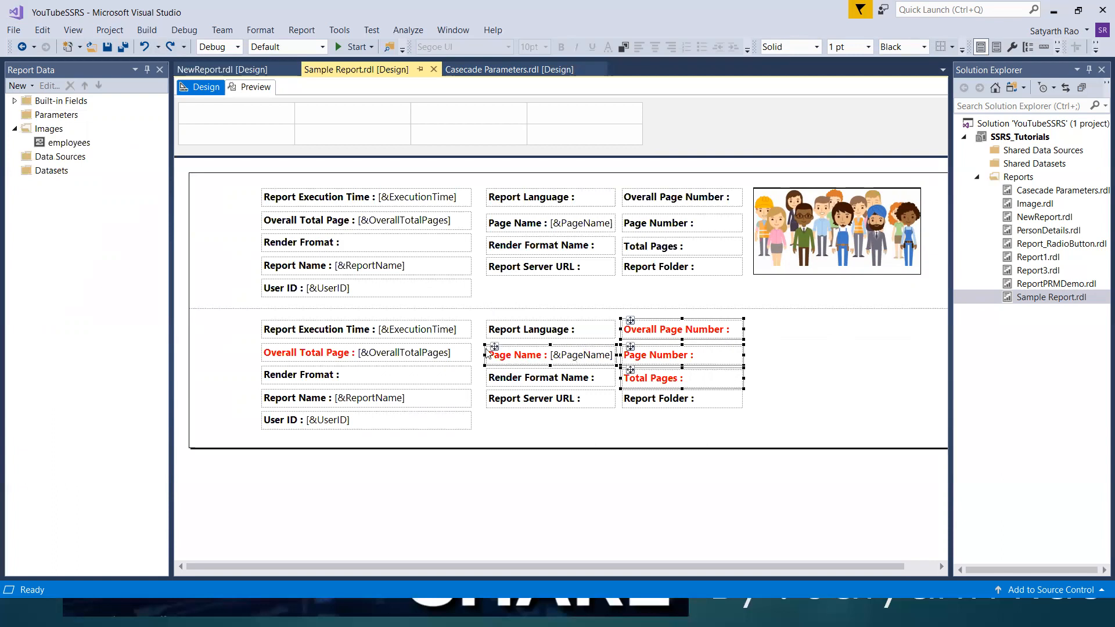
ctrl+click(433, 355)
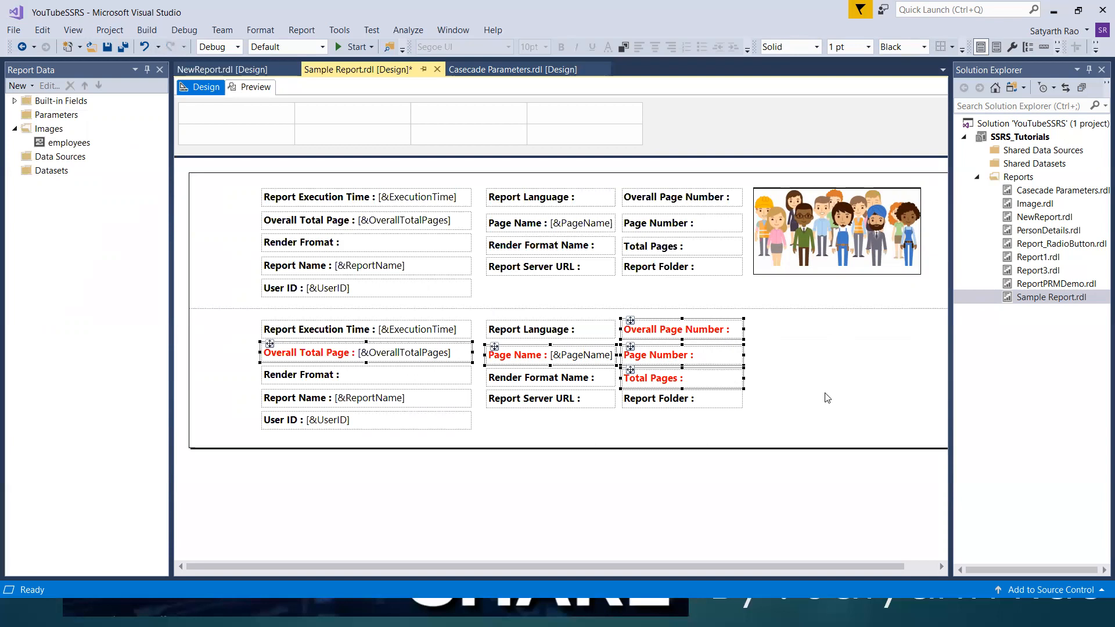
click(860, 410)
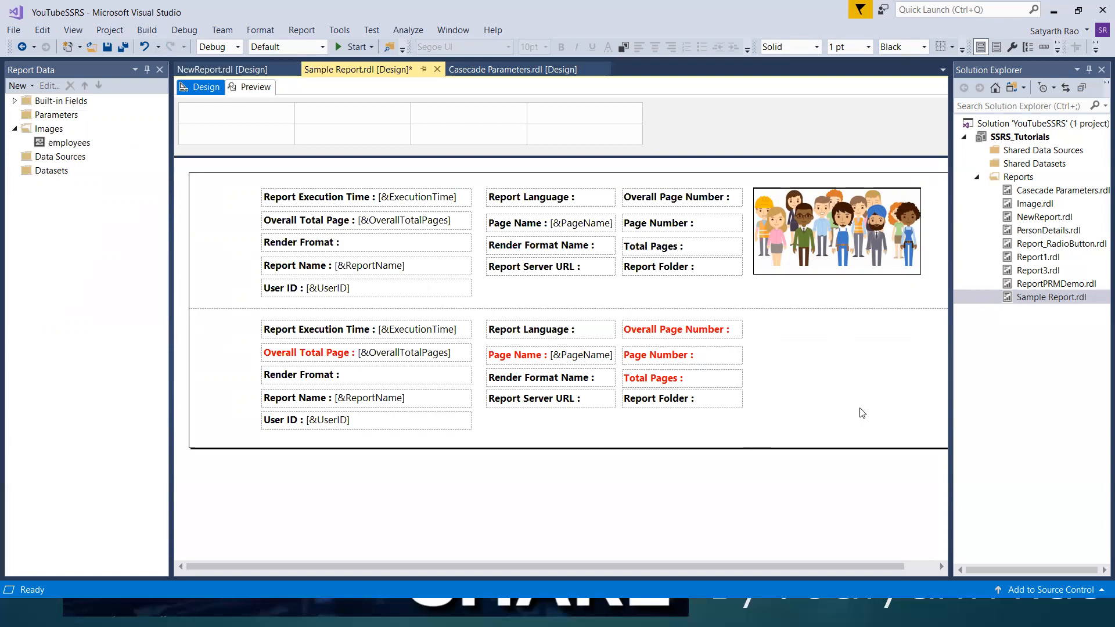
click(706, 333)
click(760, 341)
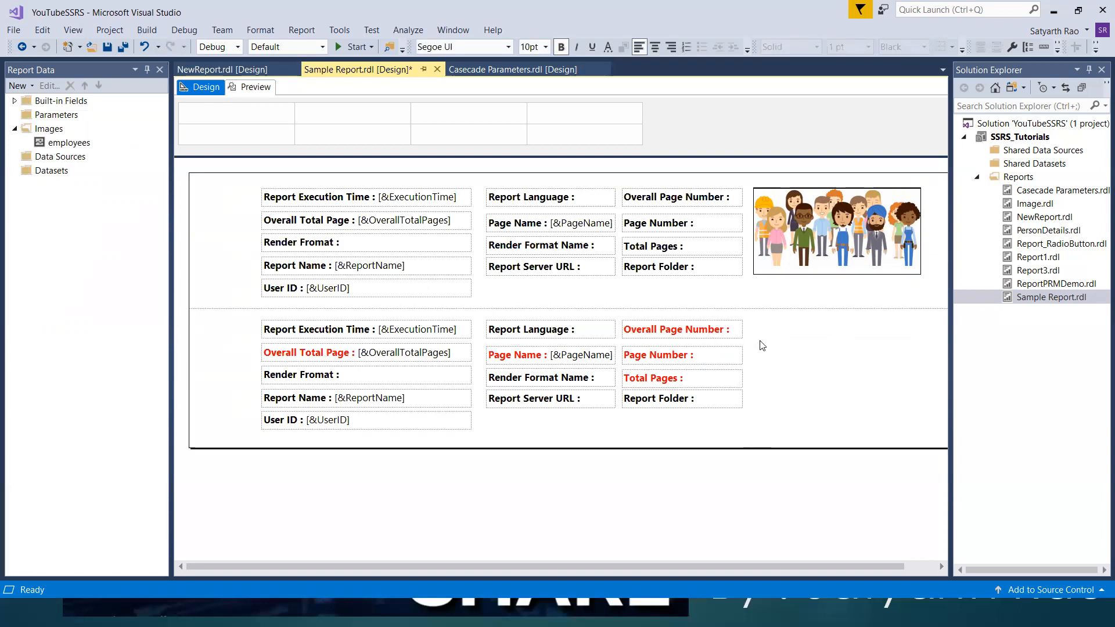
Delete the five red-labelled page fields from Sample Report's body and preview the report.
click(729, 338)
ctrl+click(715, 356)
ctrl+click(714, 378)
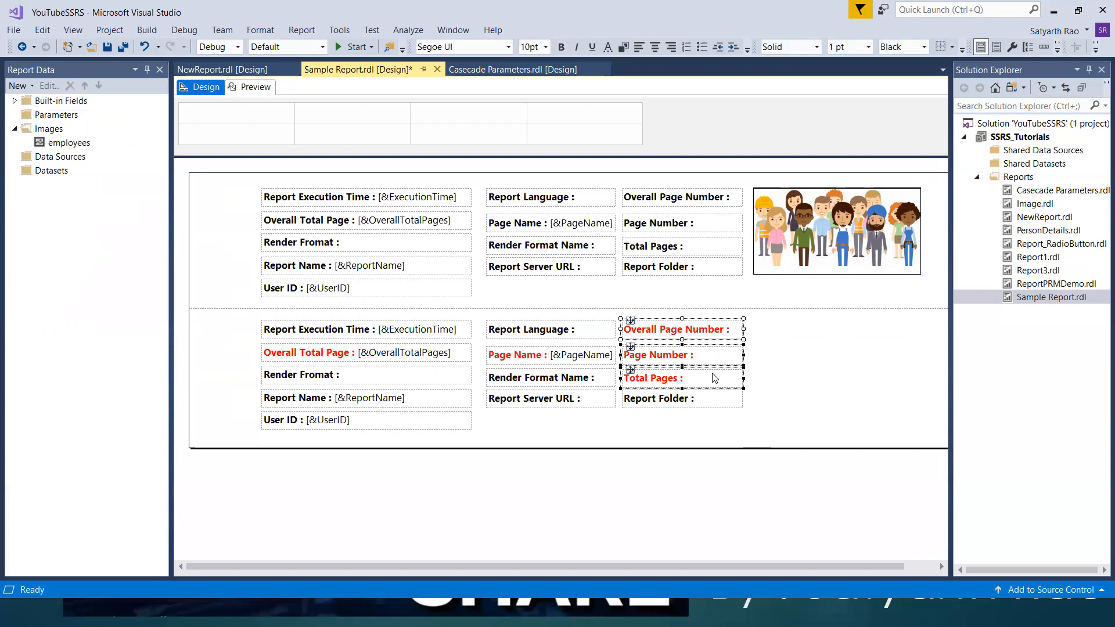
ctrl+click(593, 359)
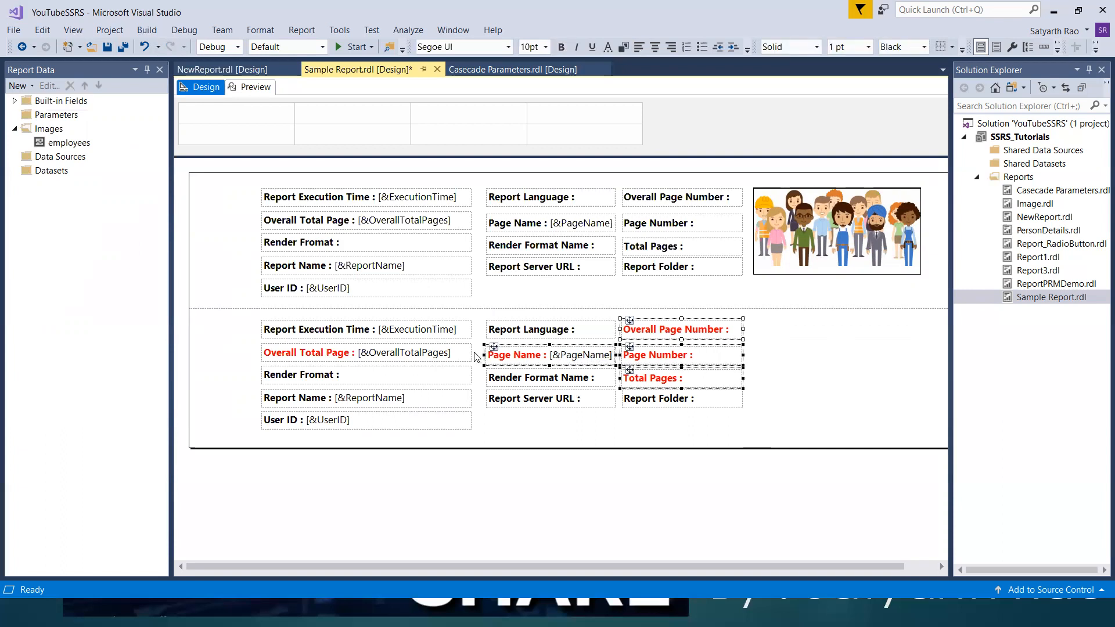
ctrl+click(461, 358)
key(Delete)
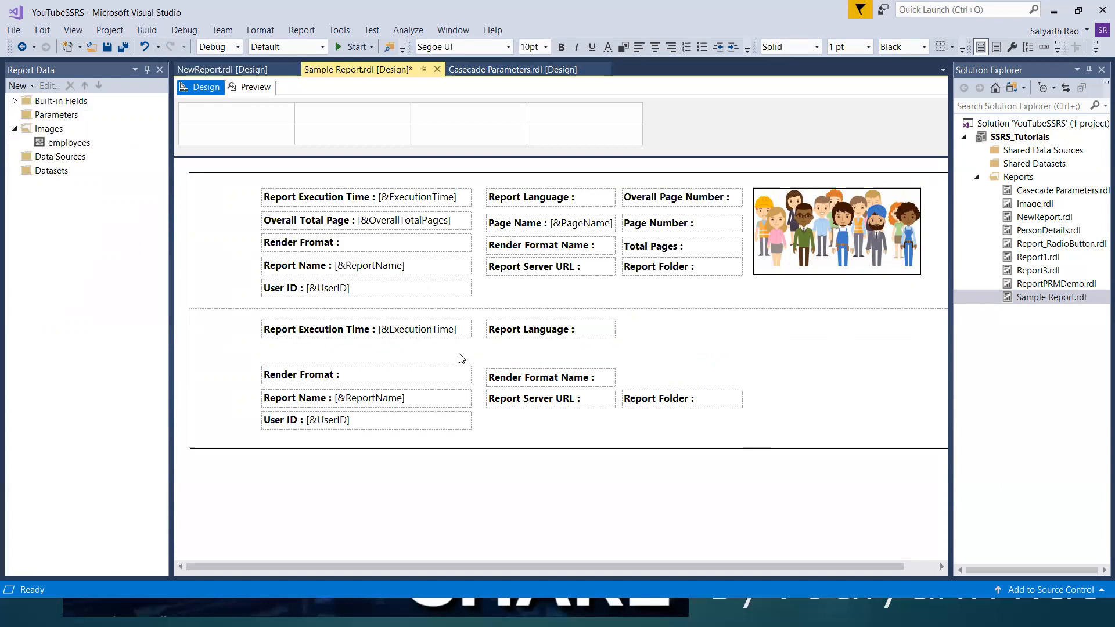
click(251, 87)
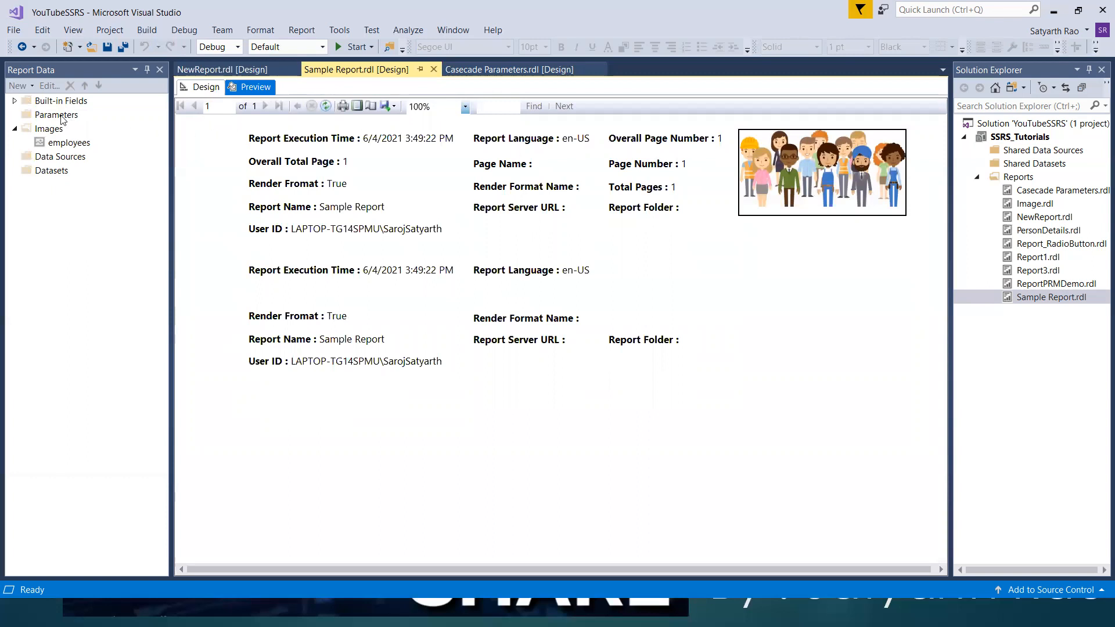
click(18, 105)
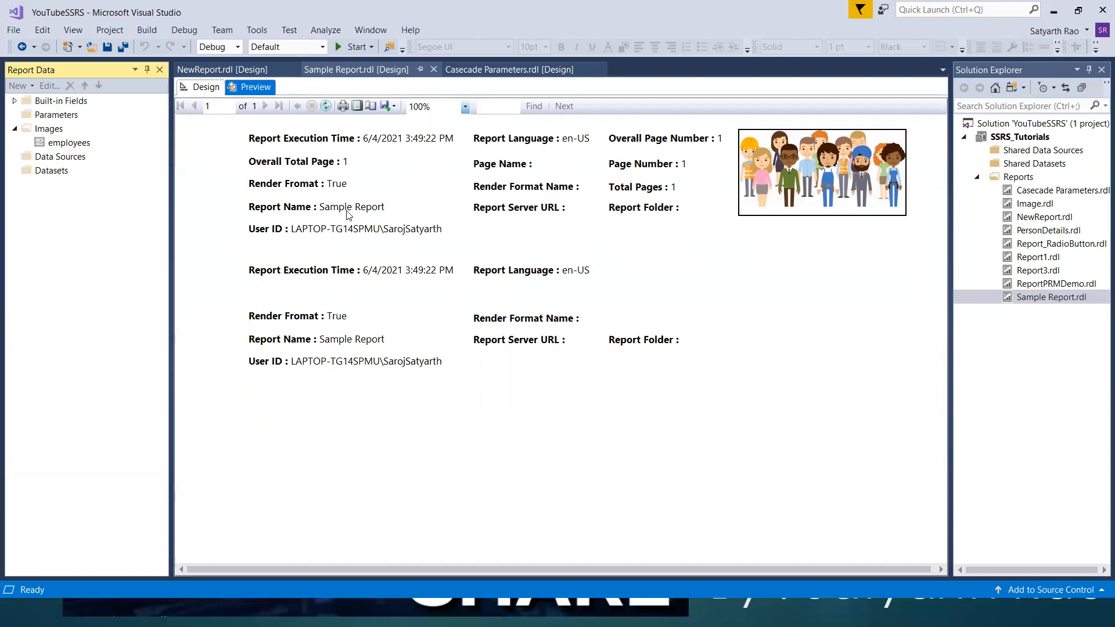
double_click(1044, 297)
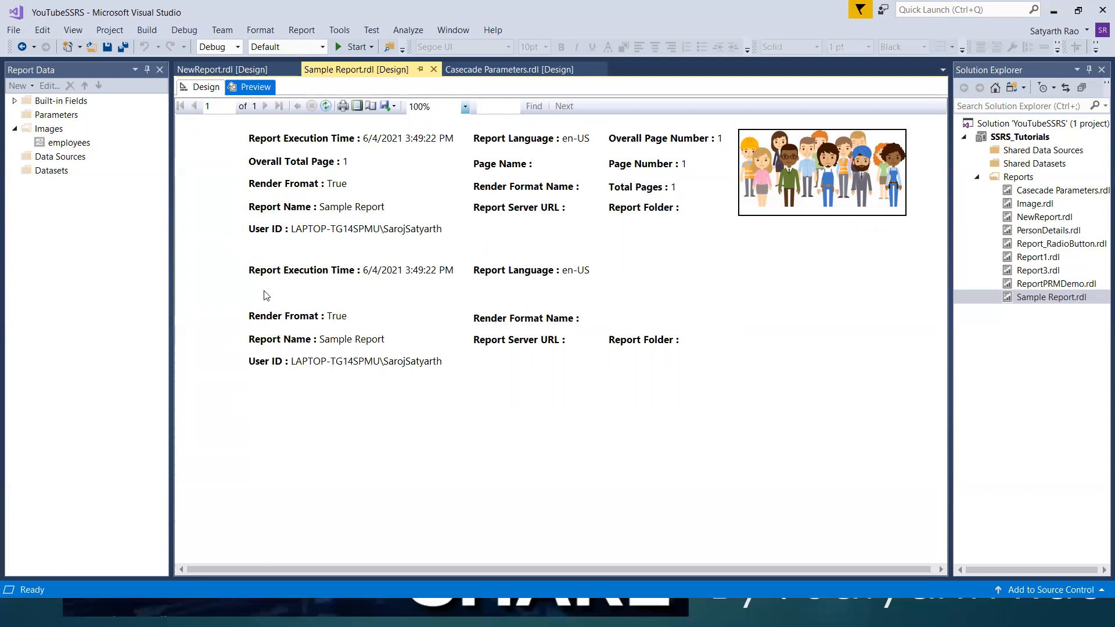
Undo the deletion of the body's red-labelled fields, preview the report again, and return to the design view.
click(208, 88)
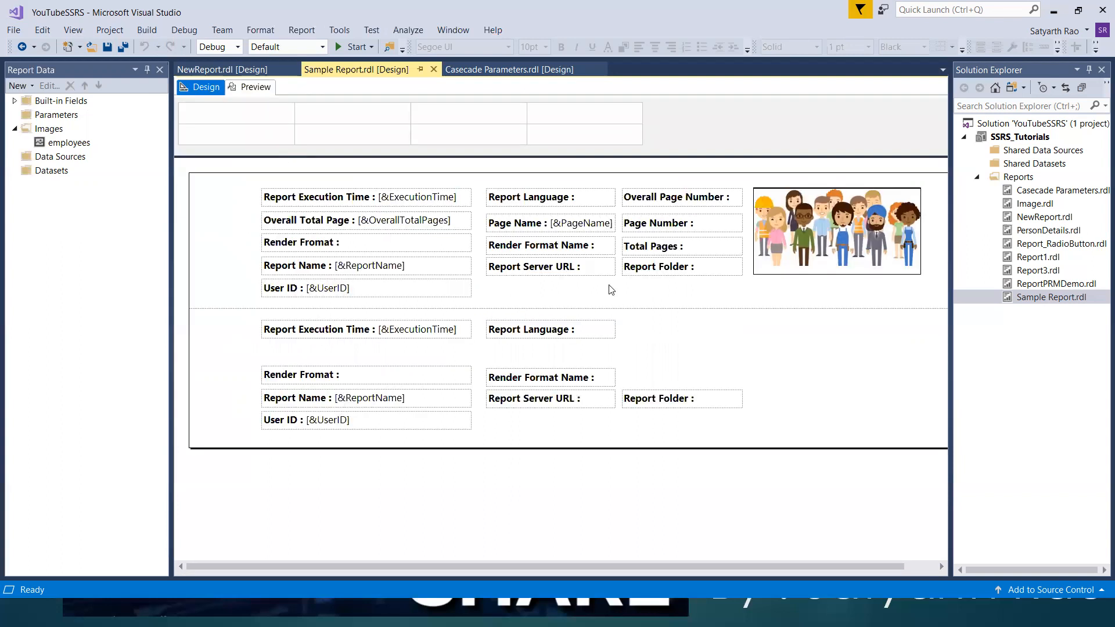
key(ctrl+z)
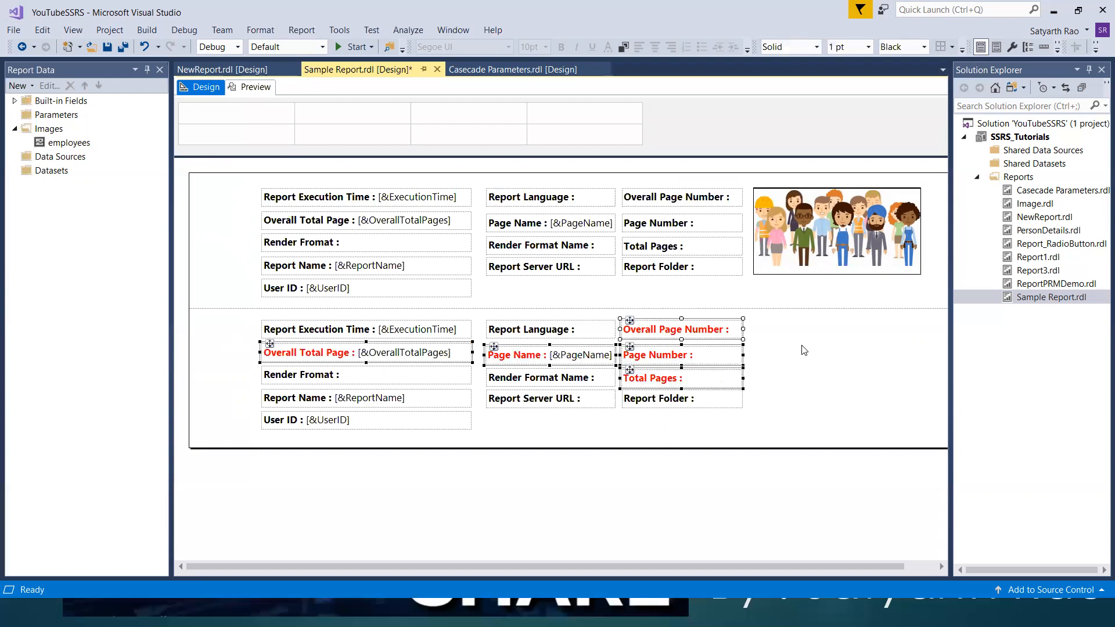
click(249, 87)
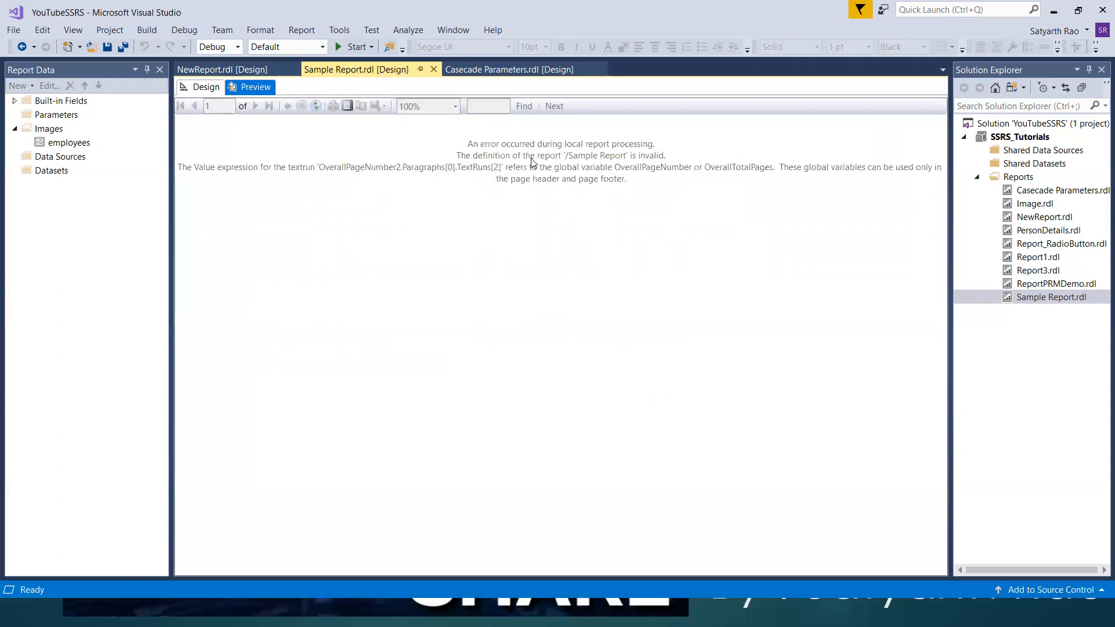
click(204, 88)
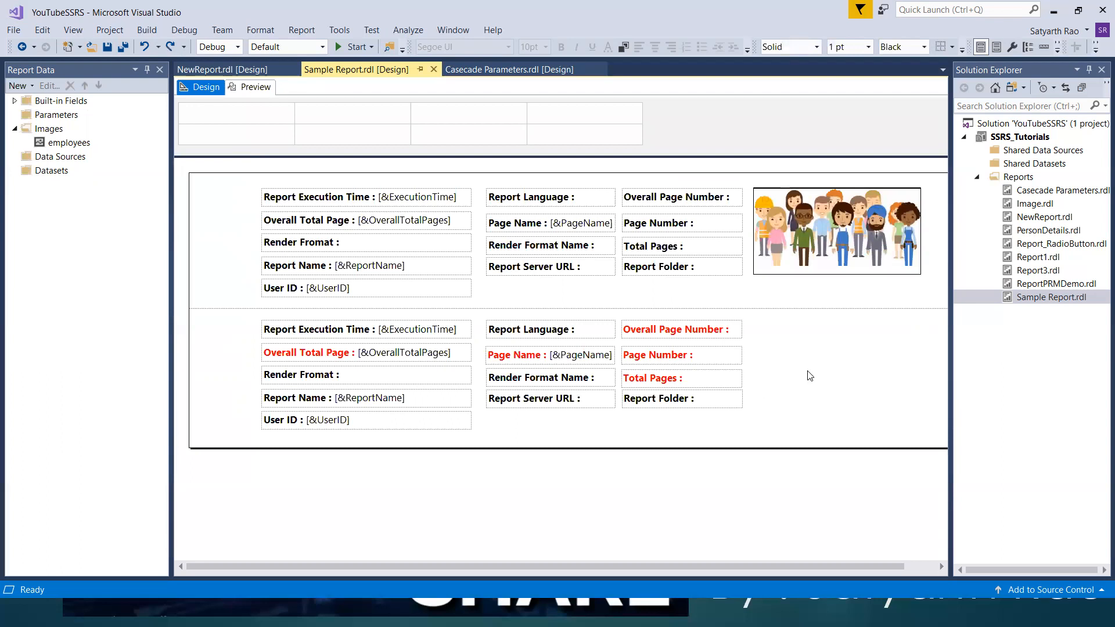
Delete the red-labelled Overall Page Number, Page Number, Total Pages, Page Name and Overall Total Page fields from the report body.
click(718, 337)
ctrl+click(724, 355)
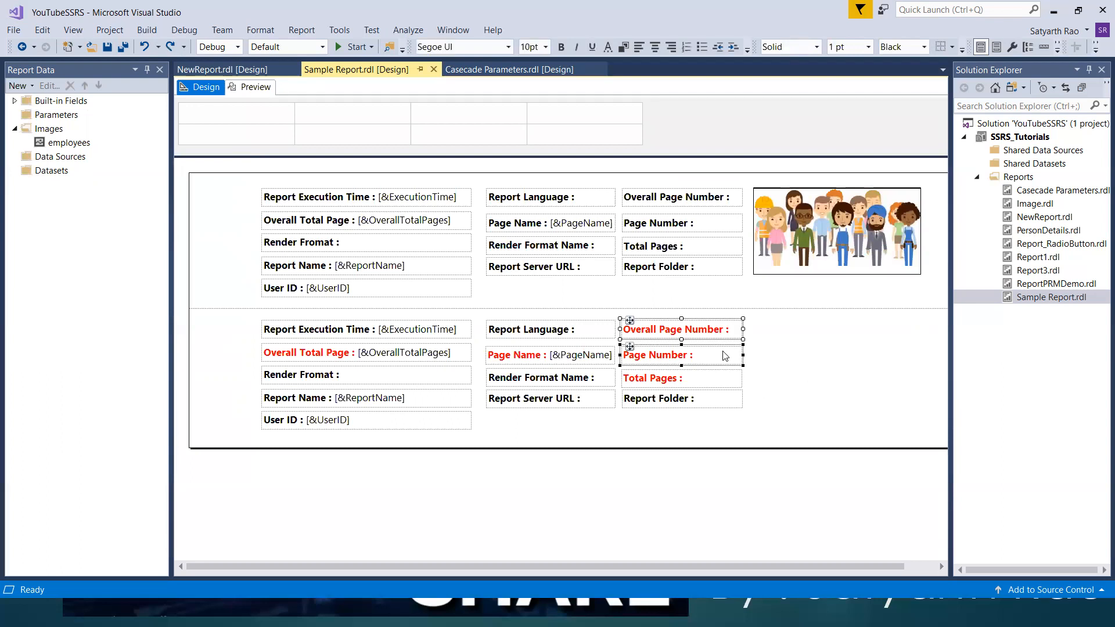
ctrl+click(728, 378)
ctrl+click(568, 360)
ctrl+click(419, 361)
key(Delete)
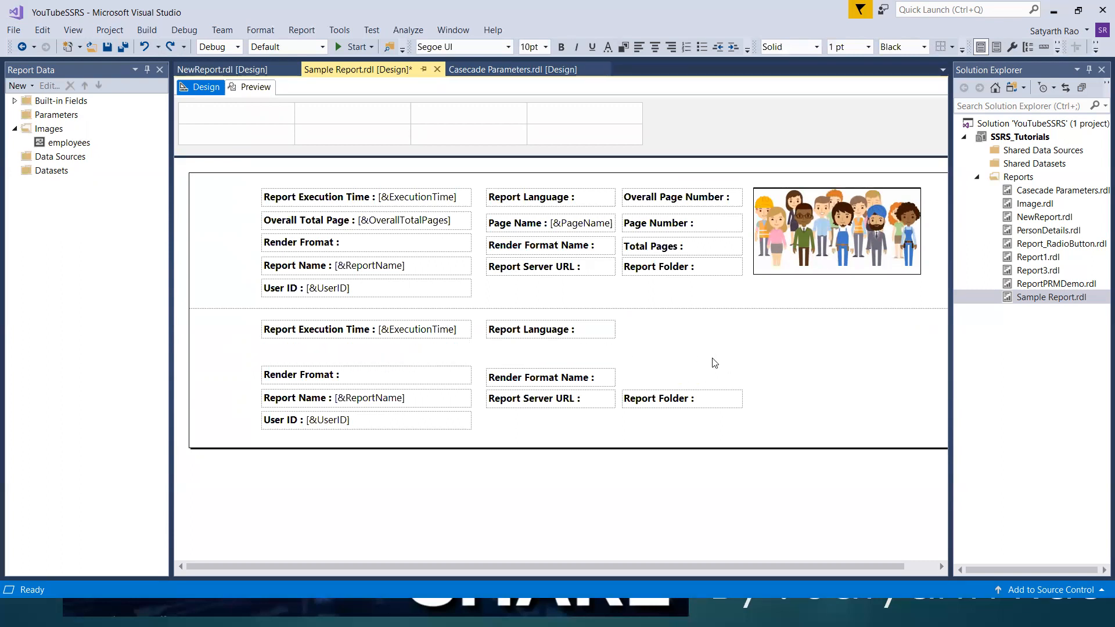
Delete the picture from the page header and remove the embedded image "employees" from the report data.
click(821, 253)
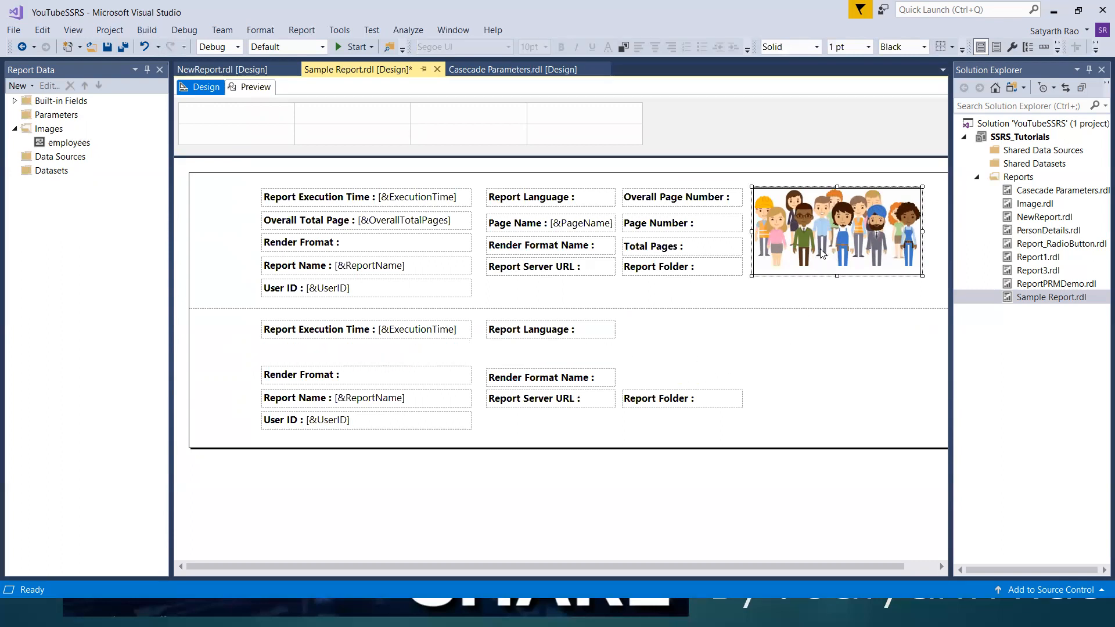
key(Delete)
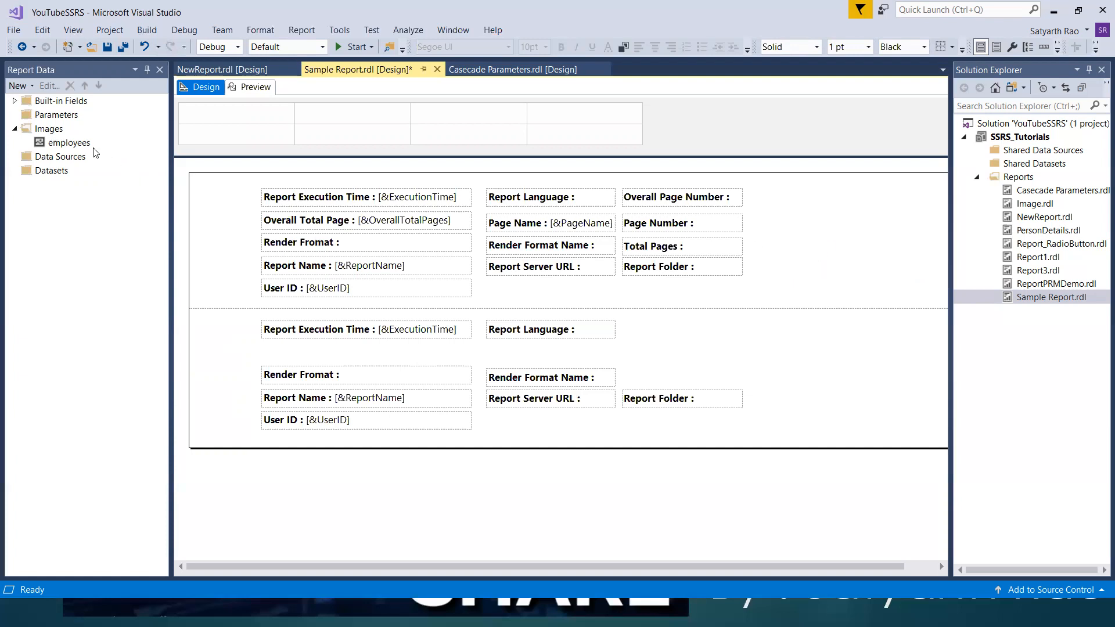
click(88, 144)
key(Delete)
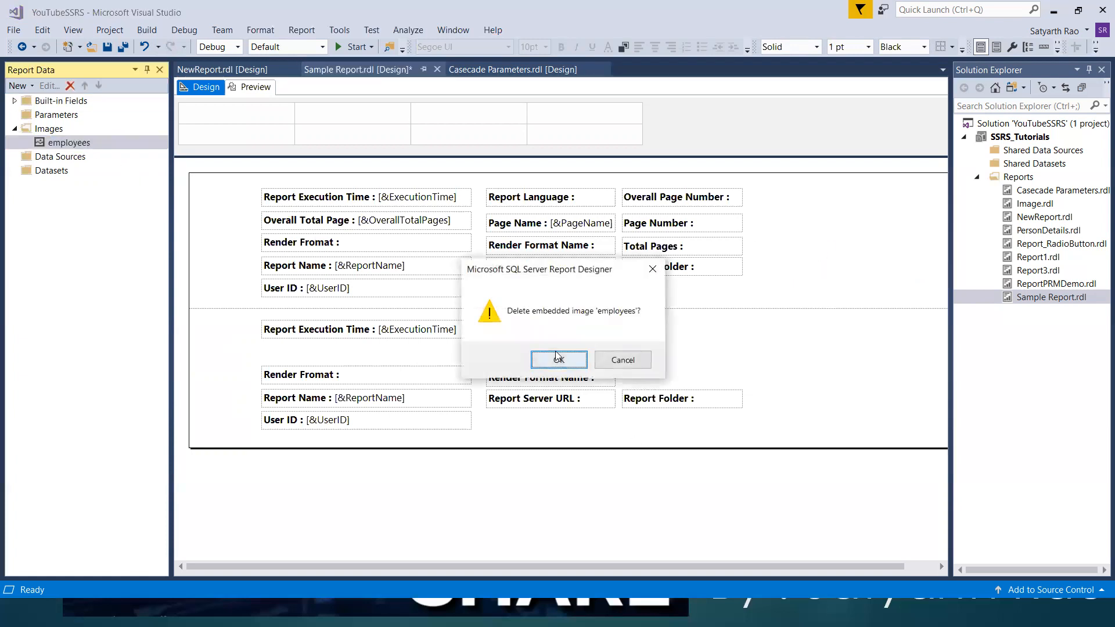
click(558, 360)
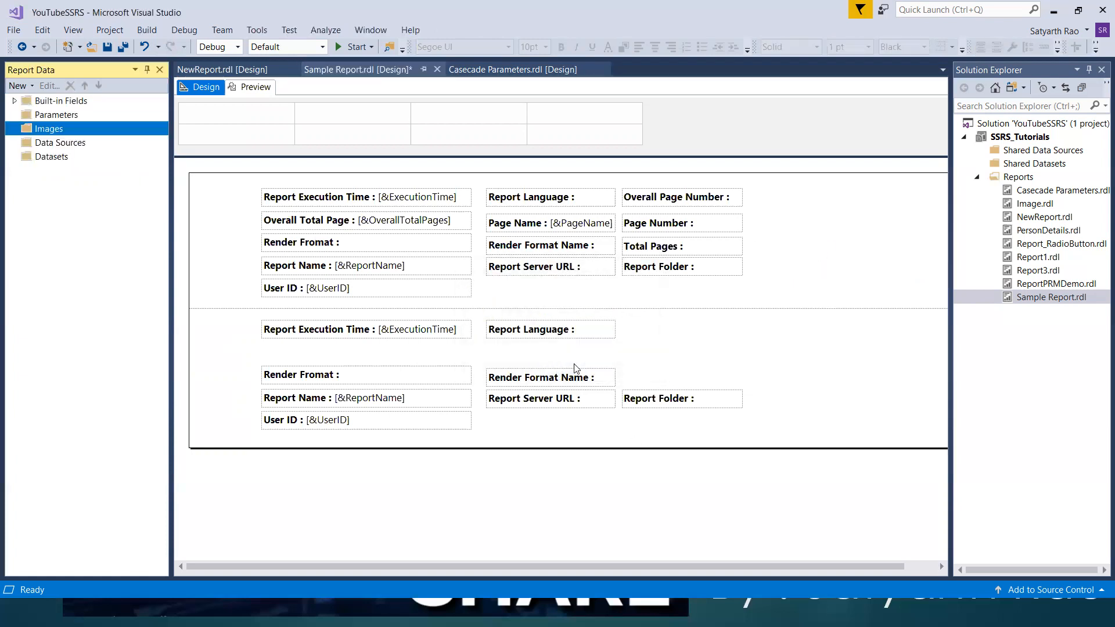
Add employees.jpg from the Downloads folder to the report's embedded images.
right_click(50, 135)
click(87, 140)
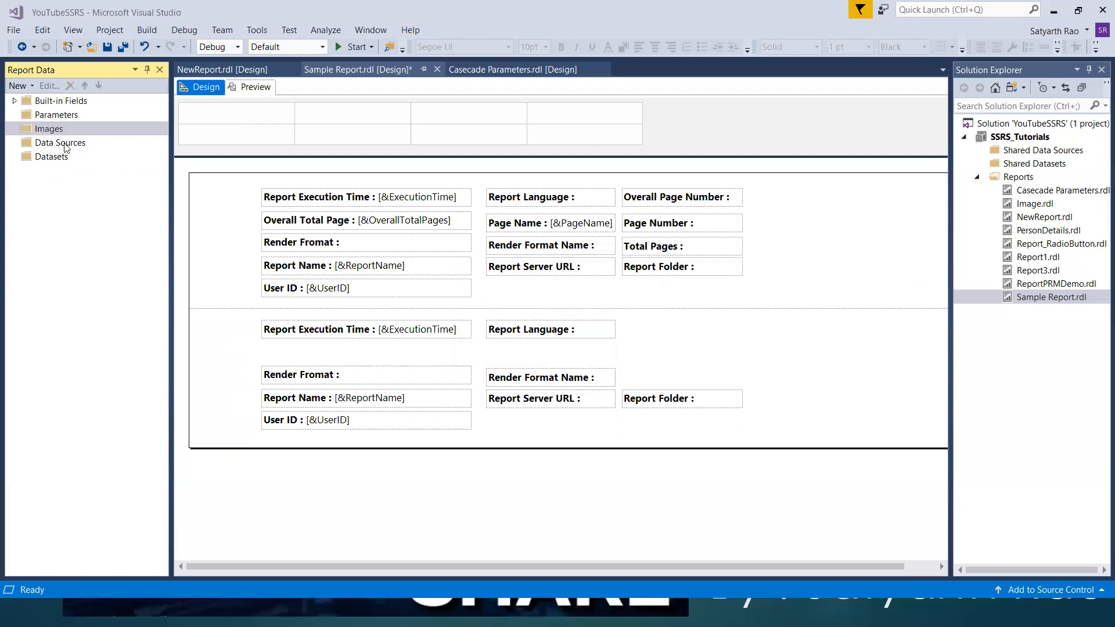
click(177, 106)
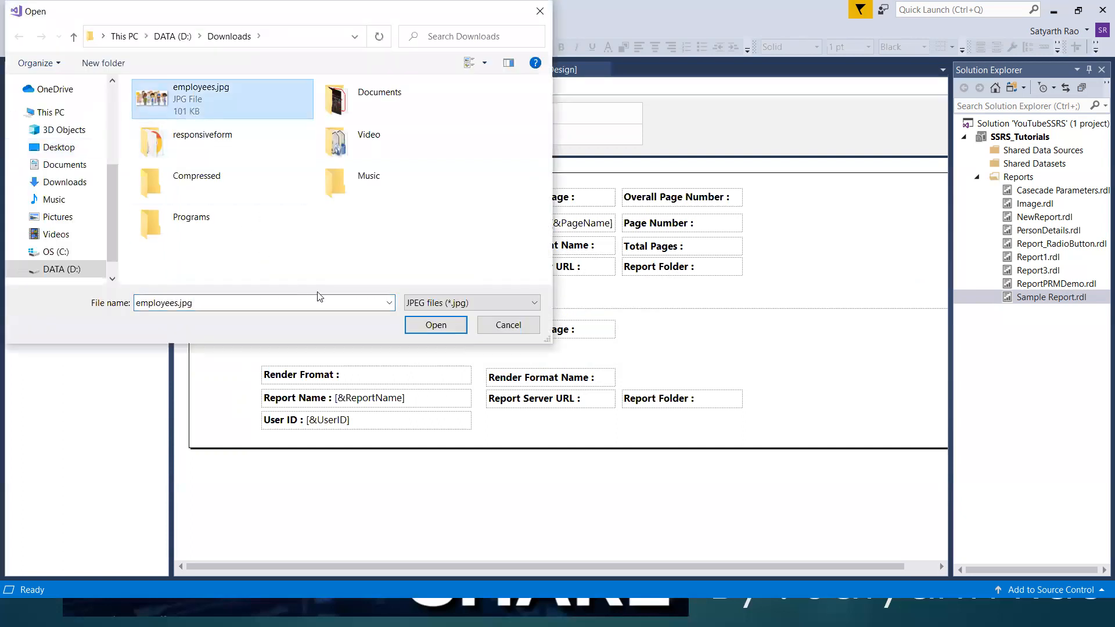
click(436, 324)
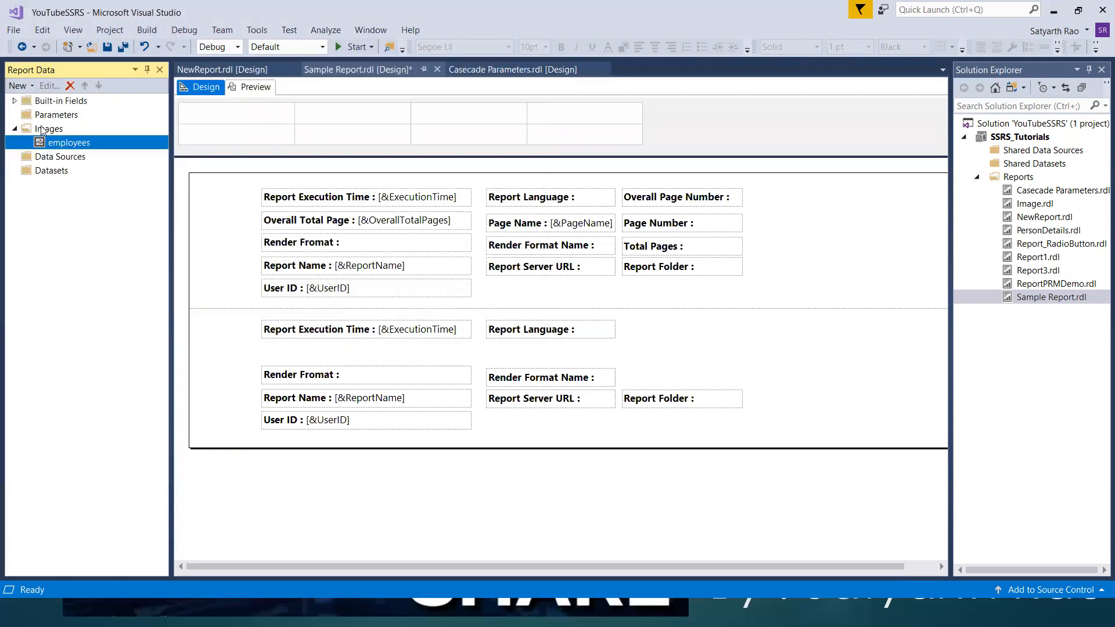
Insert an image item in the page header's empty area, with Embedded as its source and employees as its image.
right_click(803, 198)
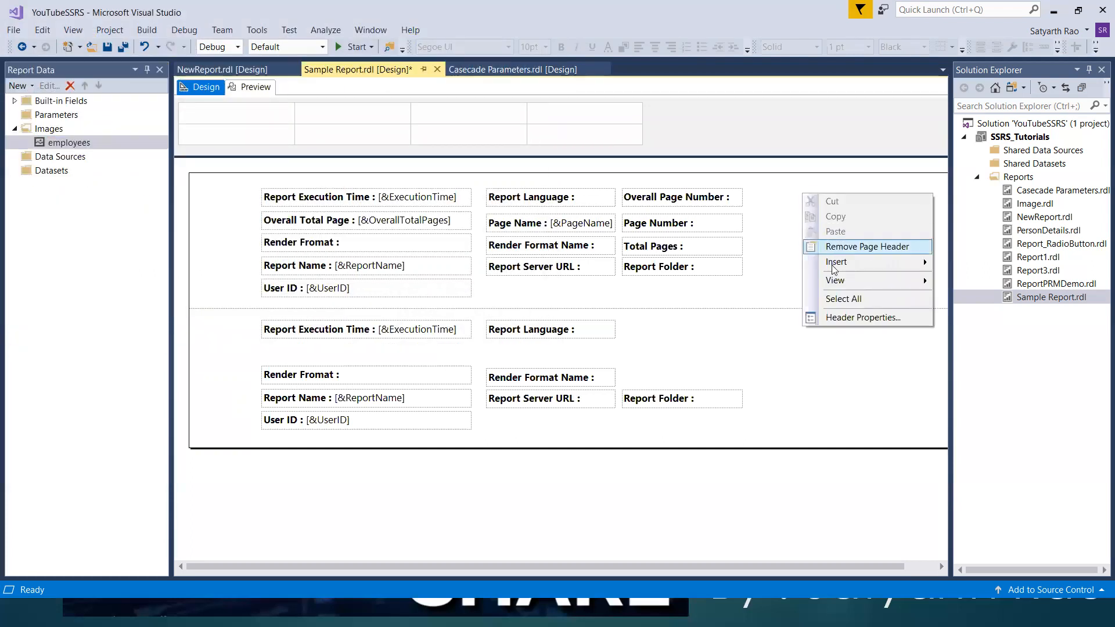
mouse_move(853, 264)
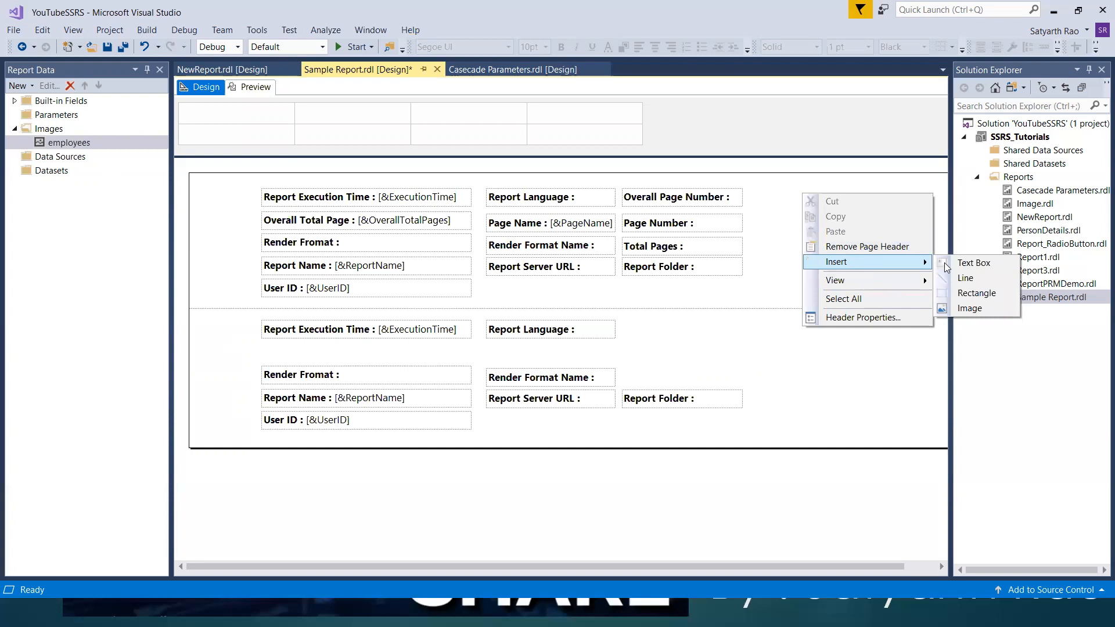
click(970, 309)
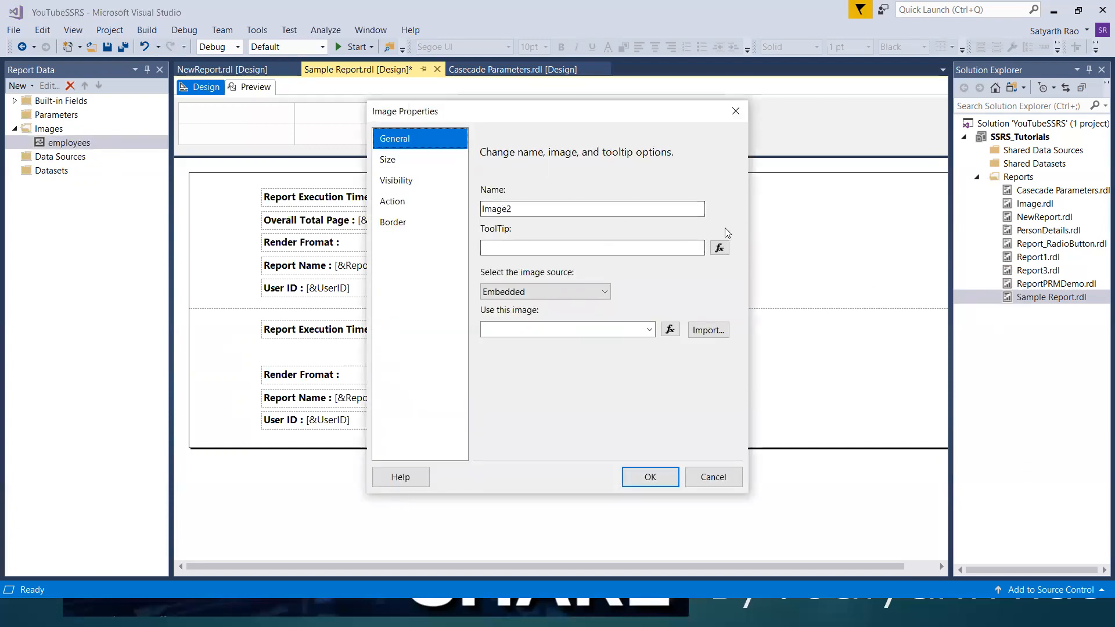
click(581, 288)
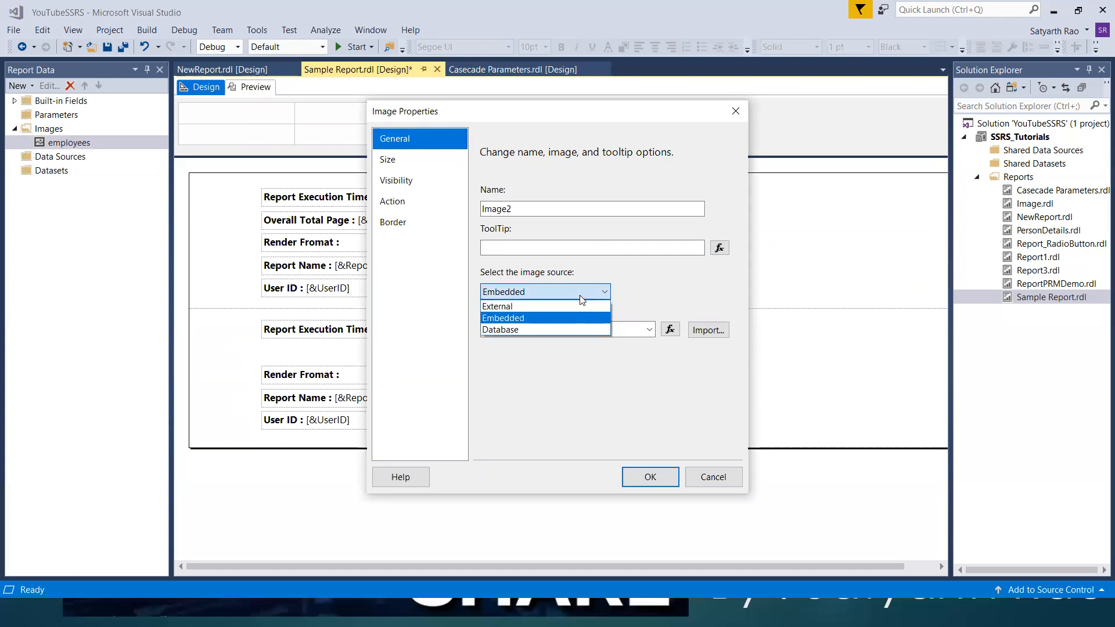
click(525, 319)
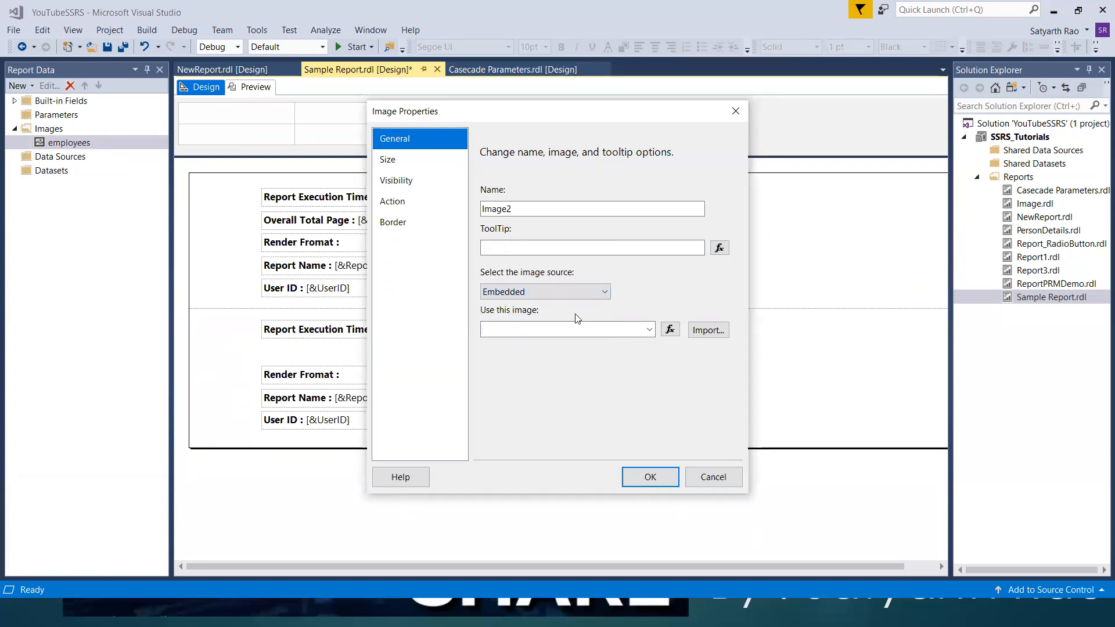
click(650, 330)
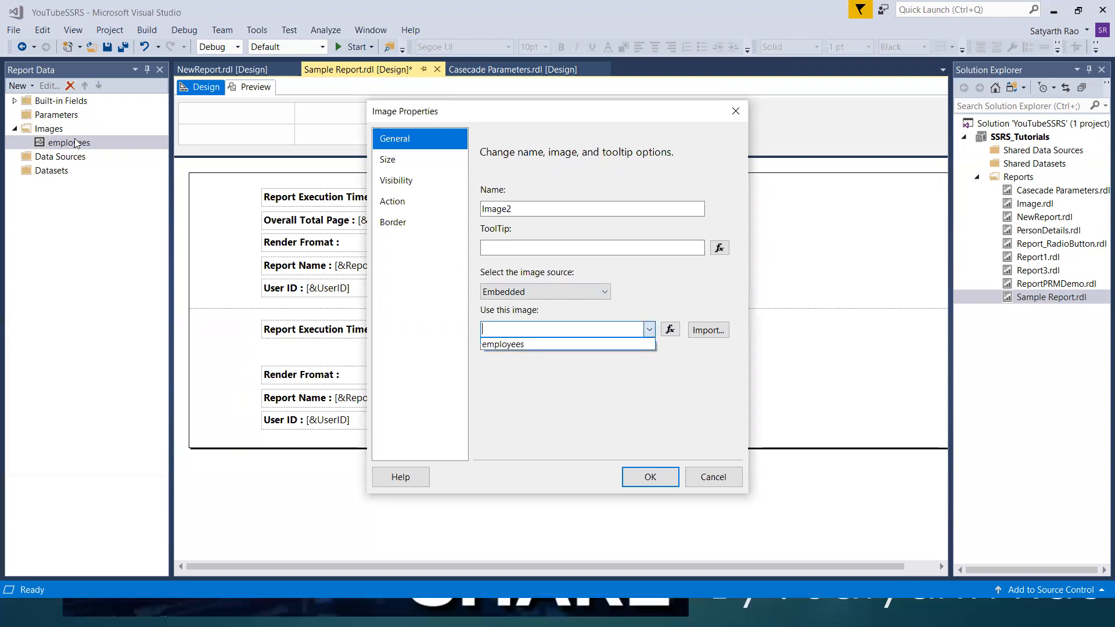
click(507, 344)
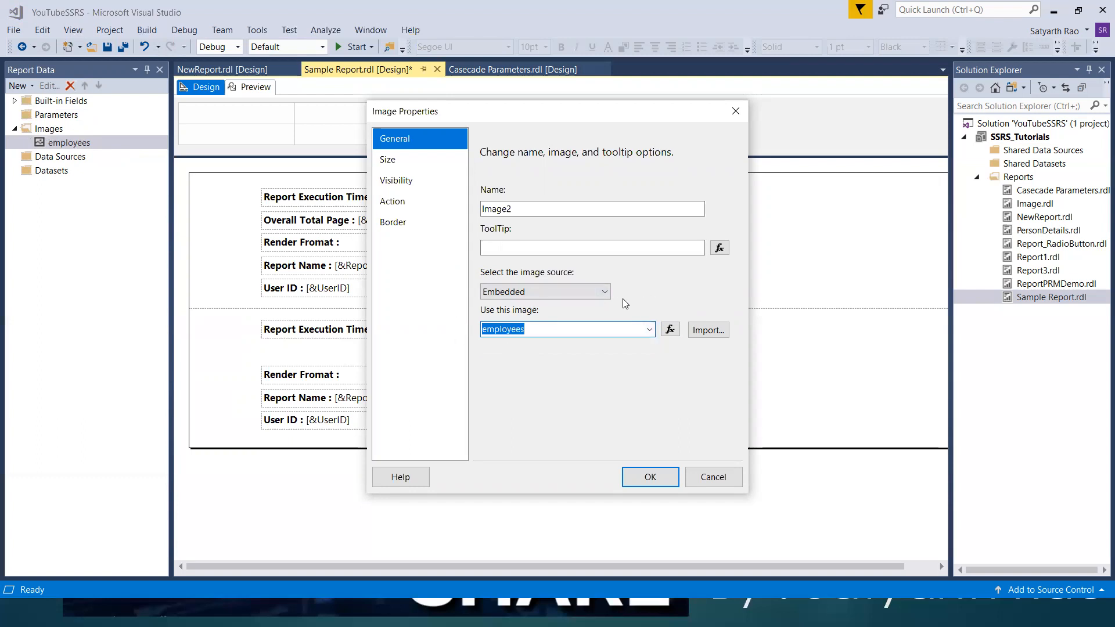
click(604, 293)
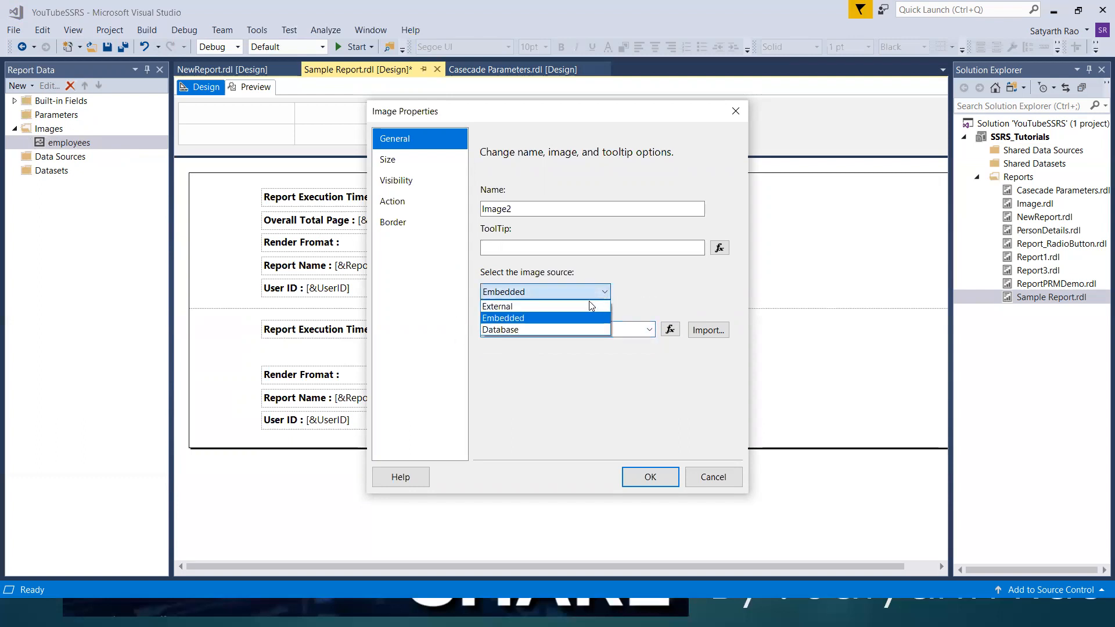
click(516, 322)
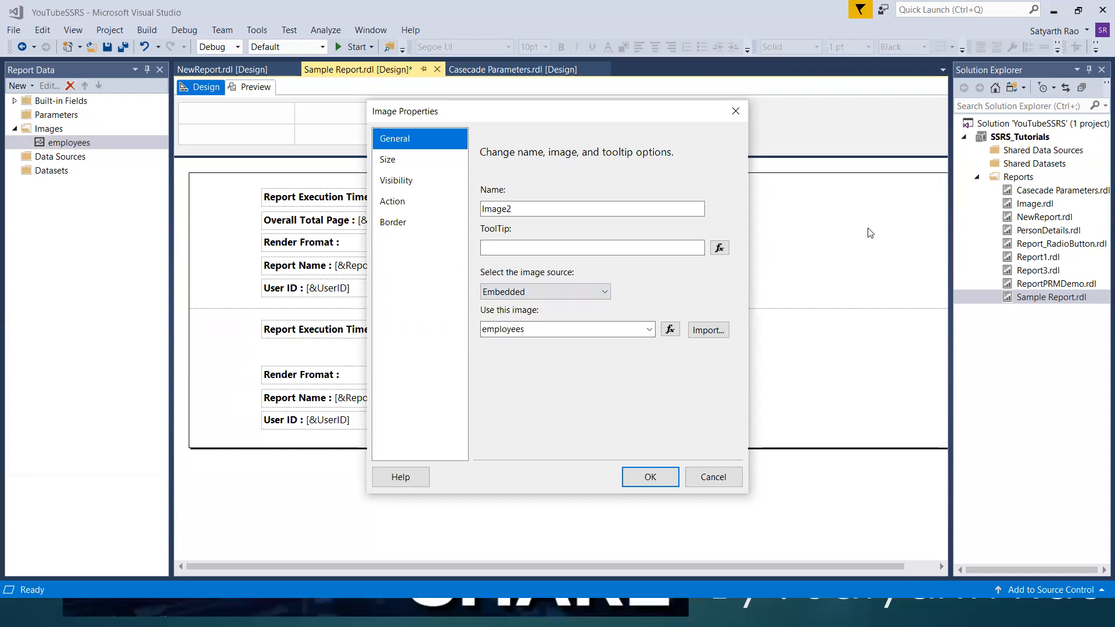
Examine the new image's size, visibility, action and border options.
click(387, 160)
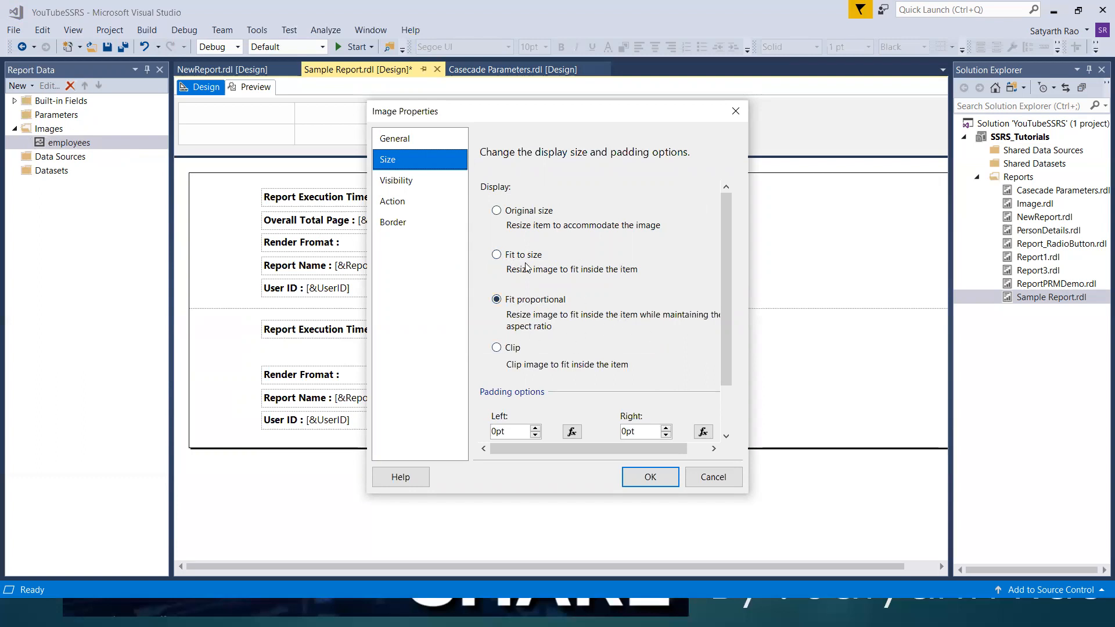
click(416, 187)
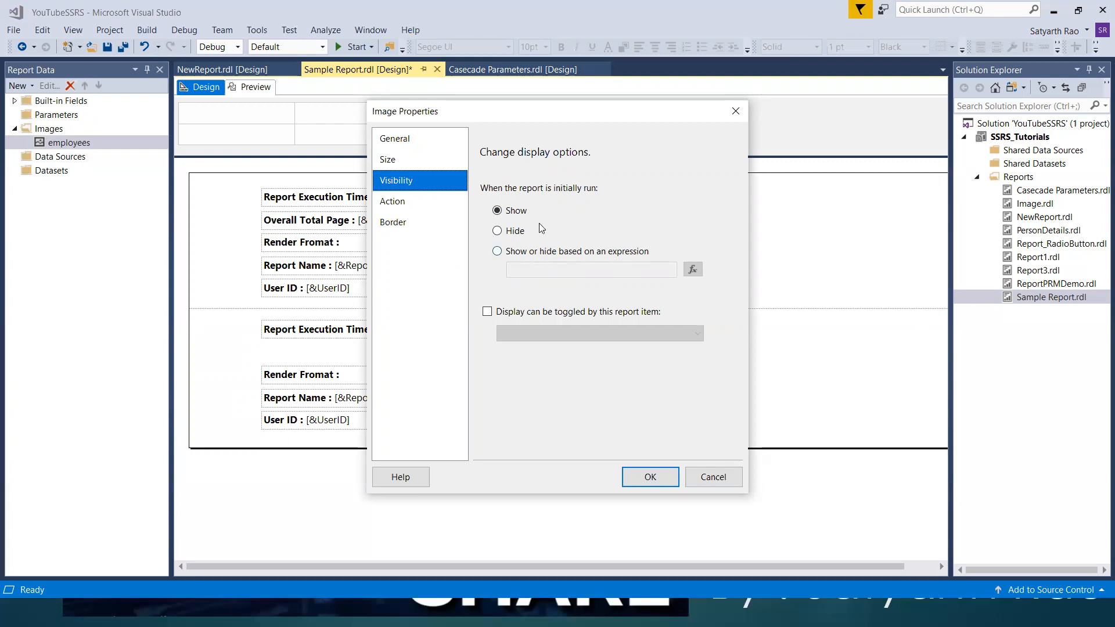
click(404, 200)
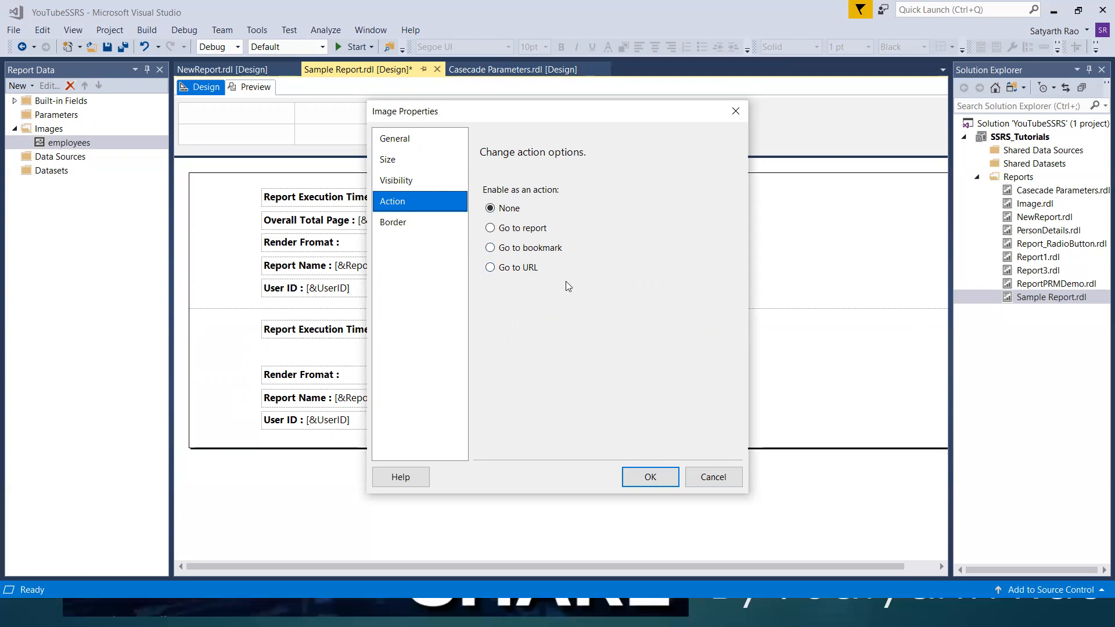
click(421, 227)
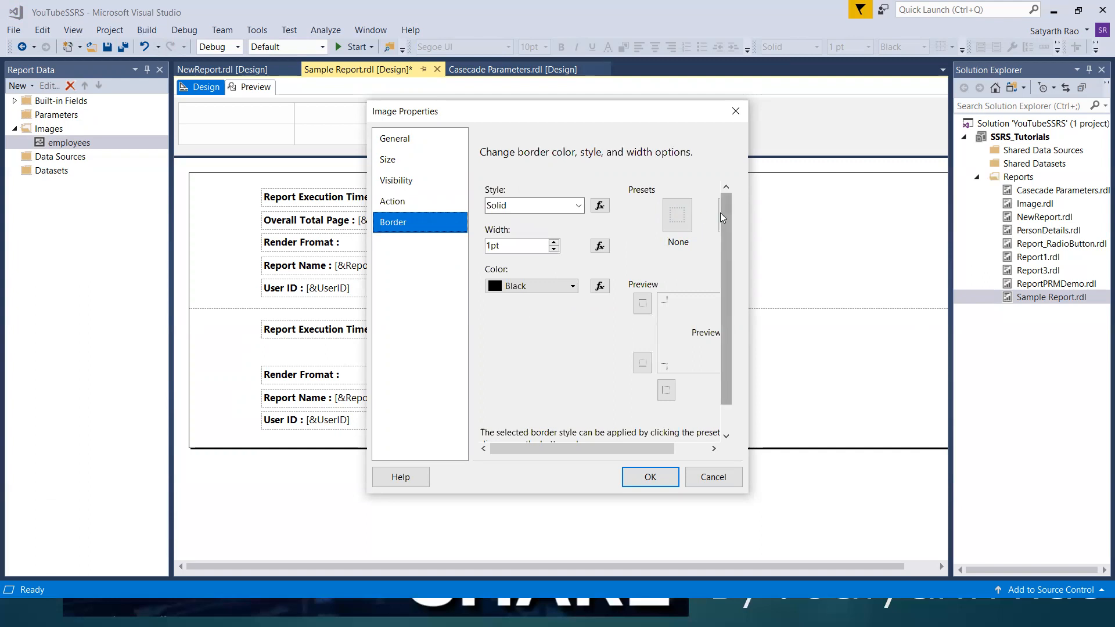
click(415, 140)
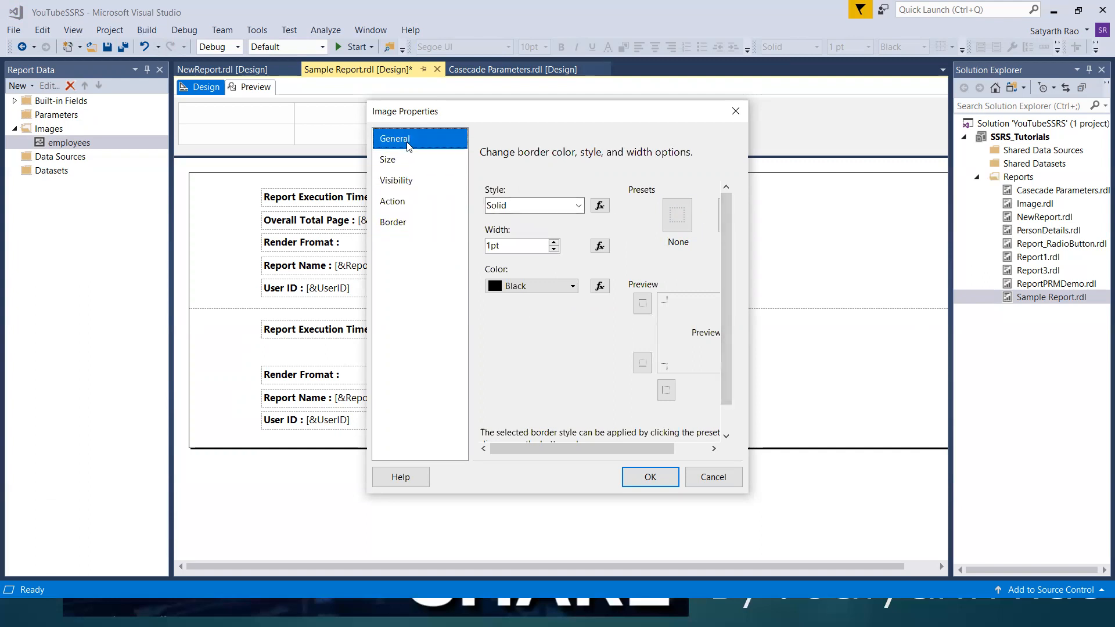
Confirm the image's properties and enlarge it to fill the page header's empty area beside the page fields.
click(651, 478)
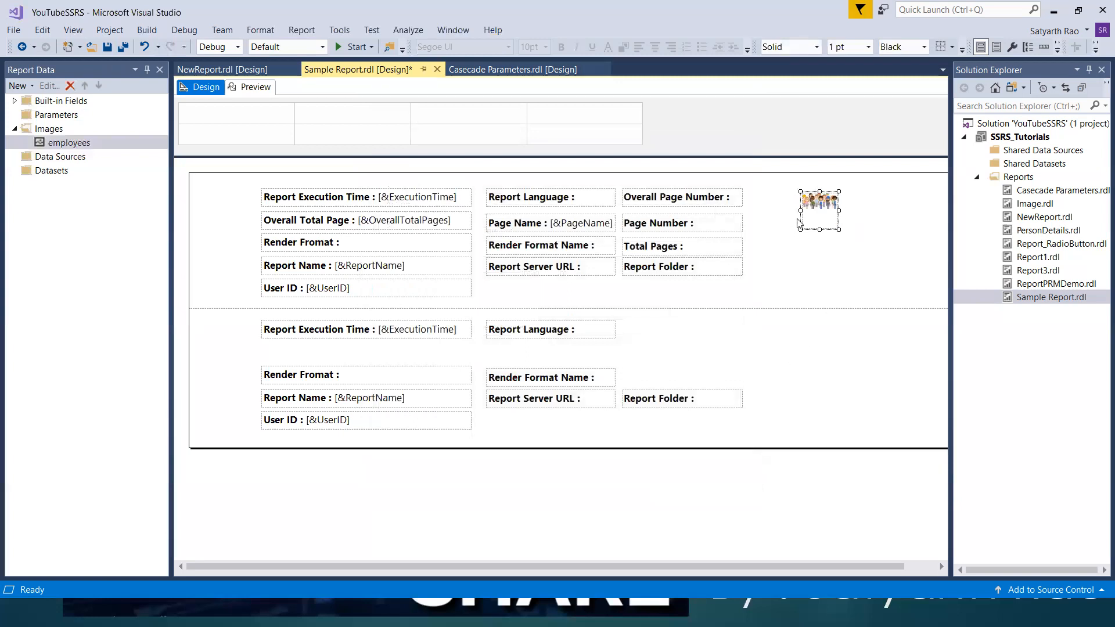
drag(839, 230, 928, 290)
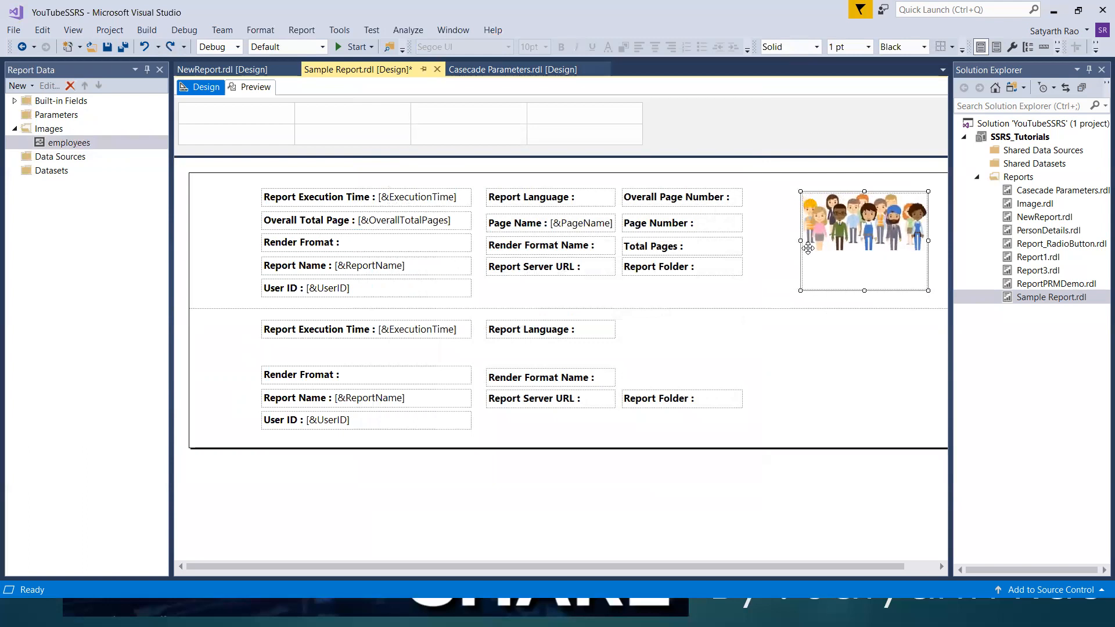
drag(802, 239, 751, 240)
click(840, 187)
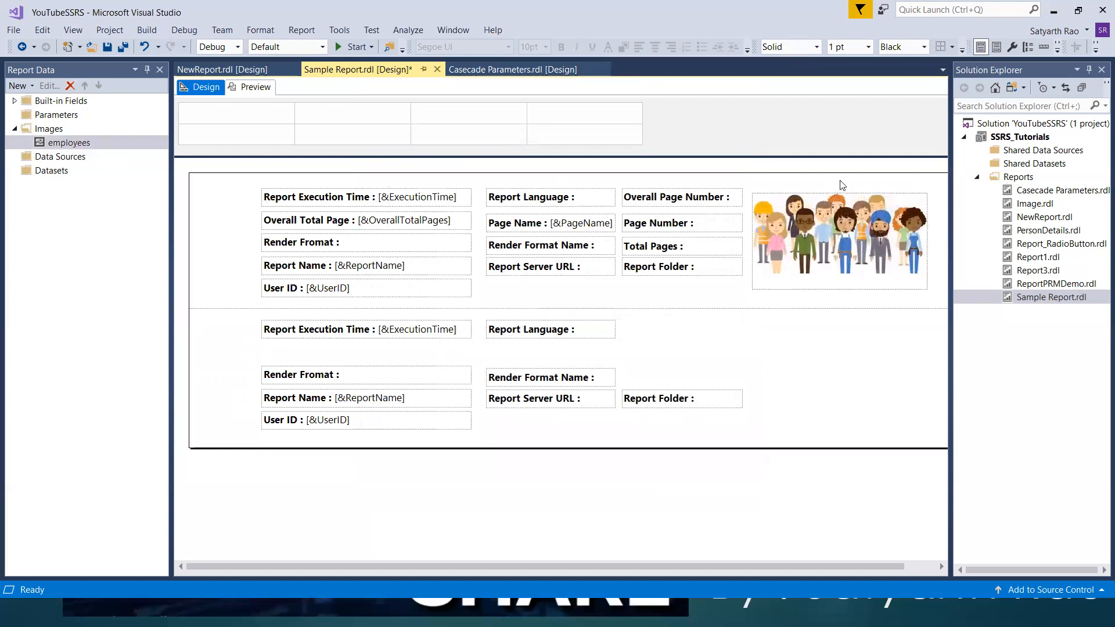
Add an Outline border to the header image.
right_click(845, 221)
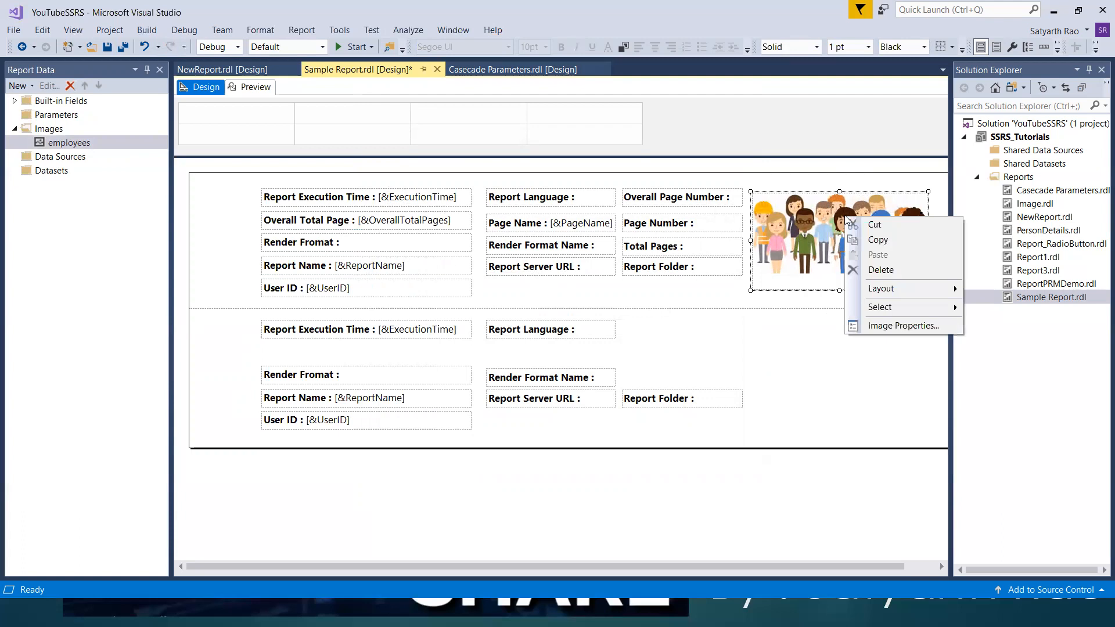
click(890, 326)
click(432, 226)
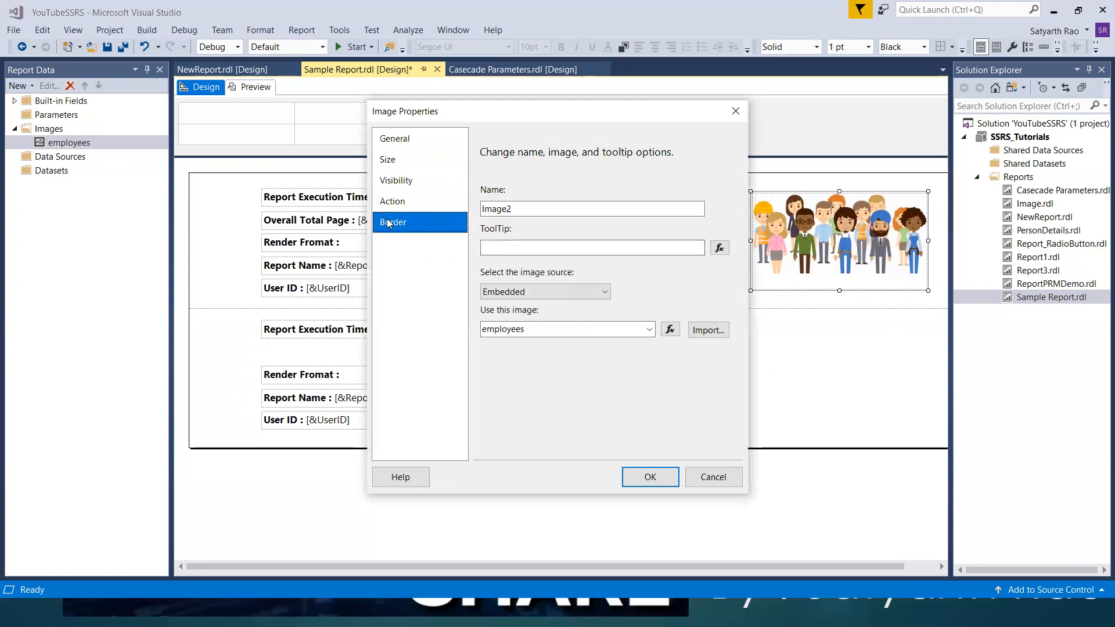
drag(615, 443, 643, 444)
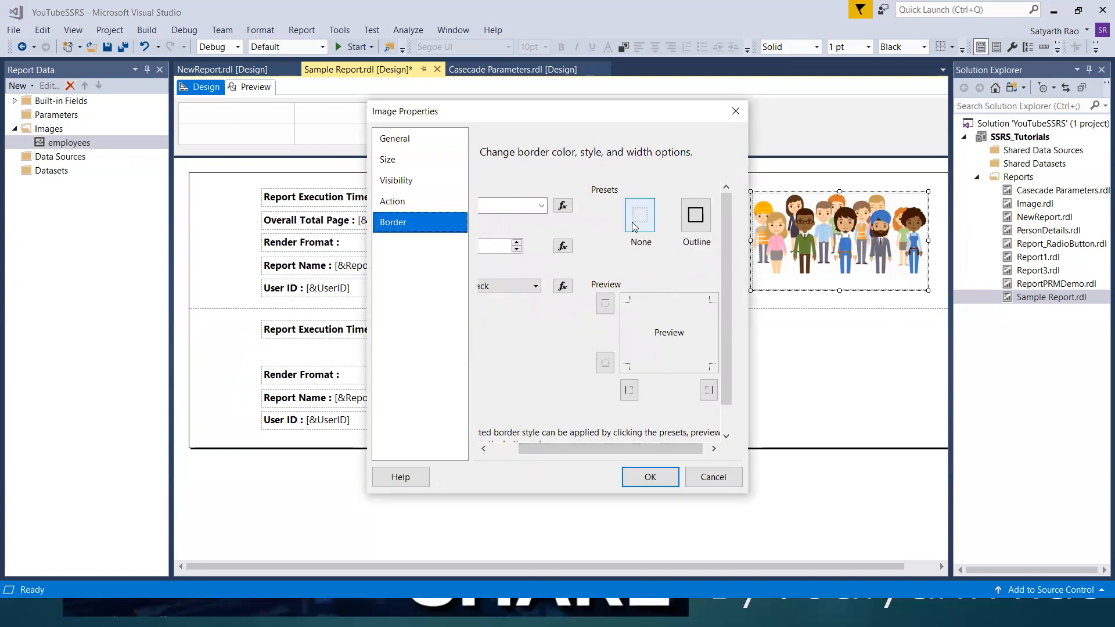
click(702, 221)
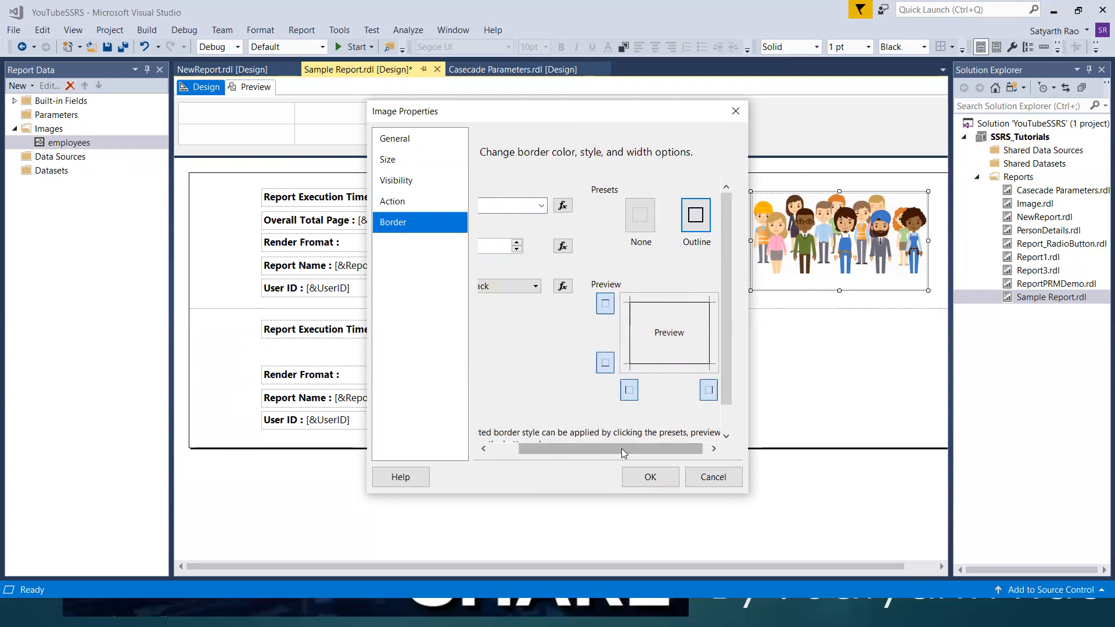
Try to set the image's border color to Red with a 1pt width, and preview the report.
drag(621, 449, 593, 448)
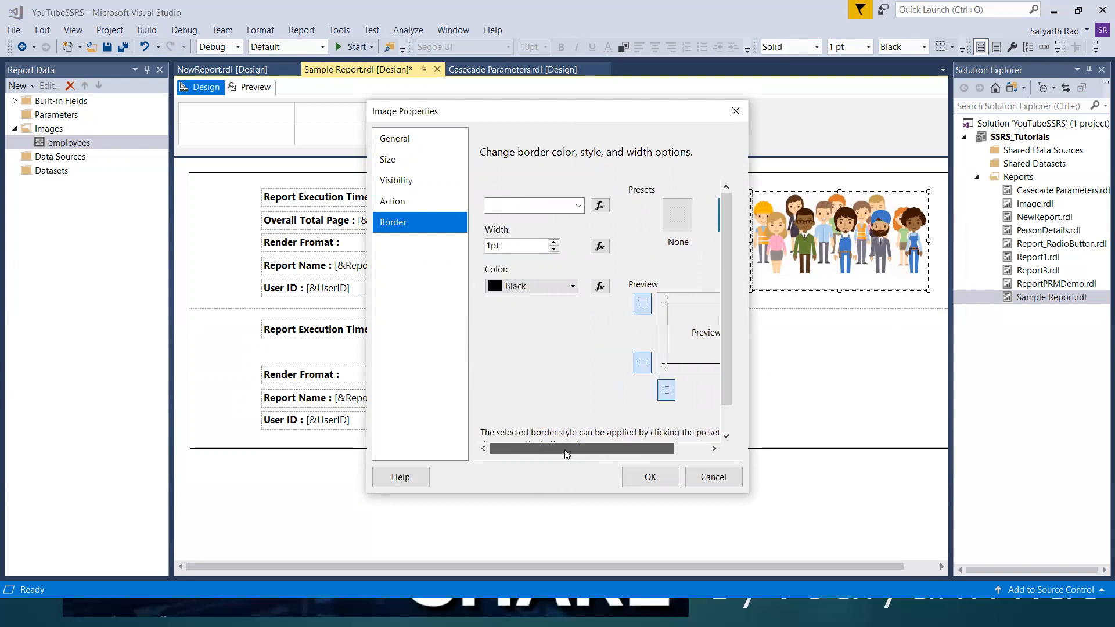
click(573, 287)
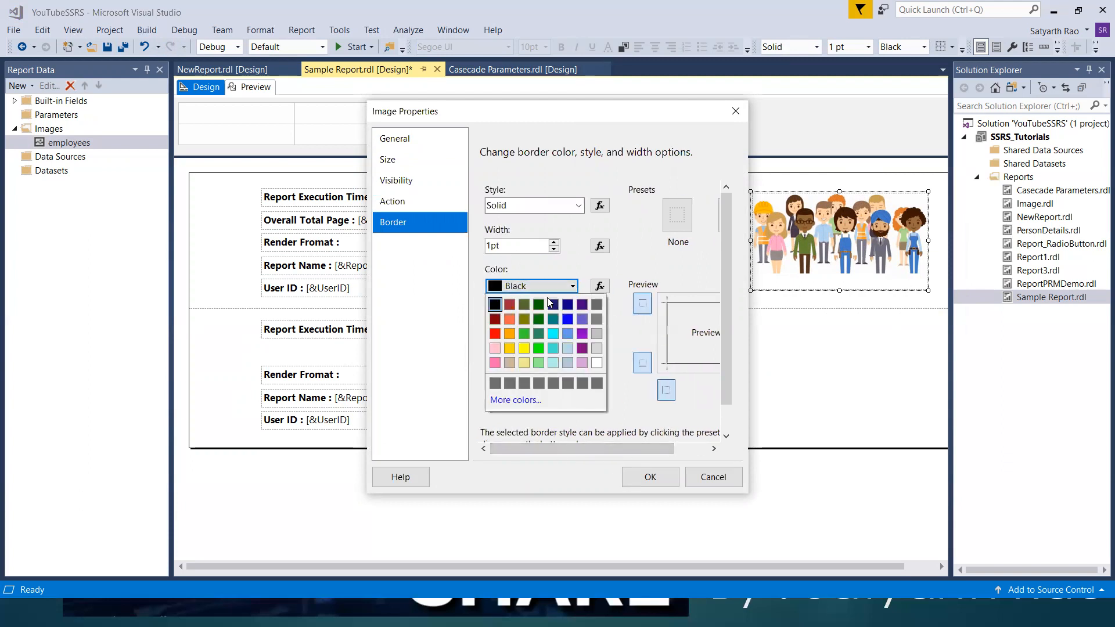
click(494, 334)
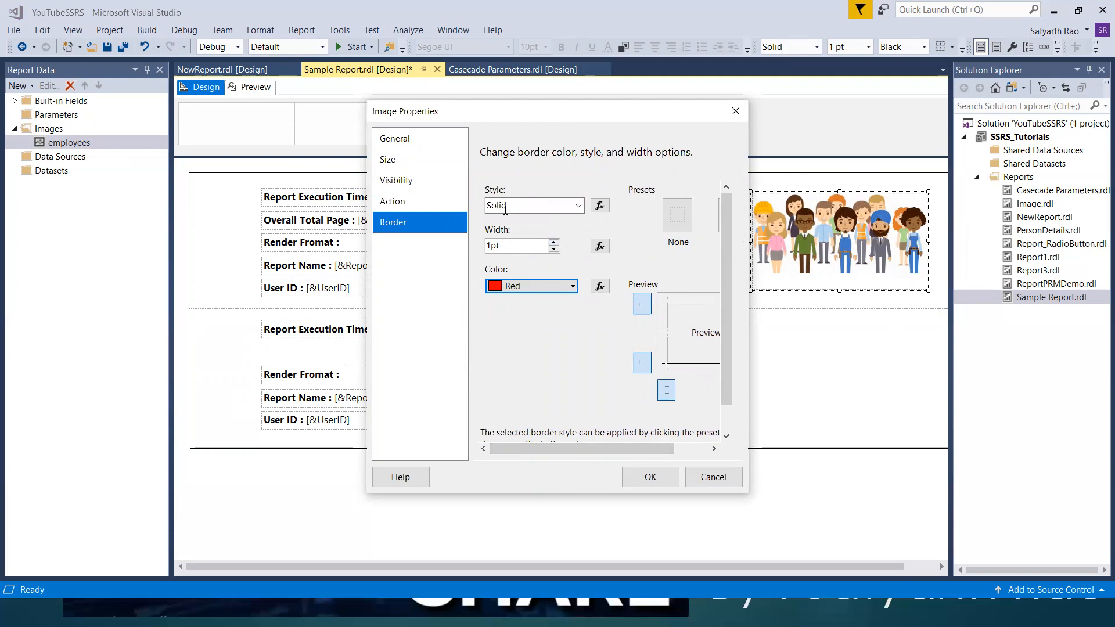
click(553, 249)
click(554, 242)
click(553, 243)
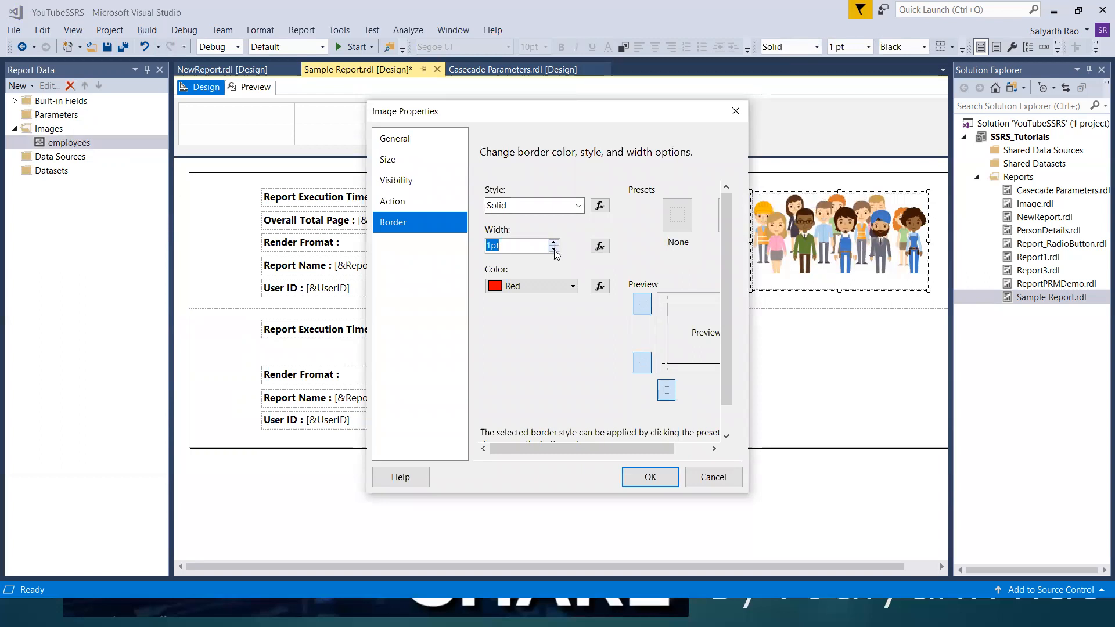
click(646, 477)
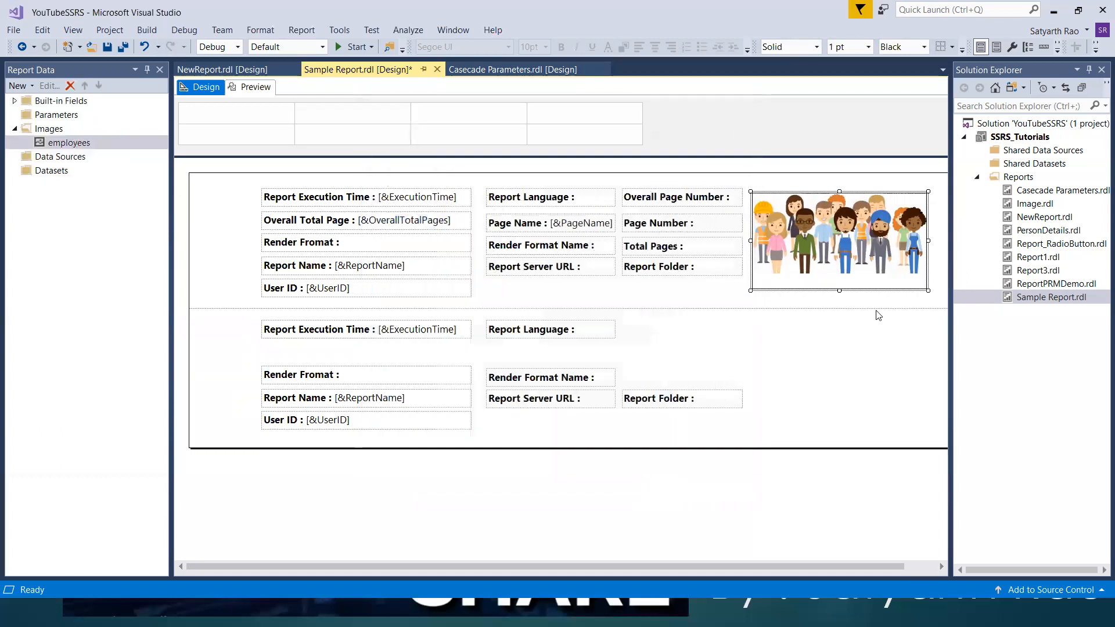
click(249, 90)
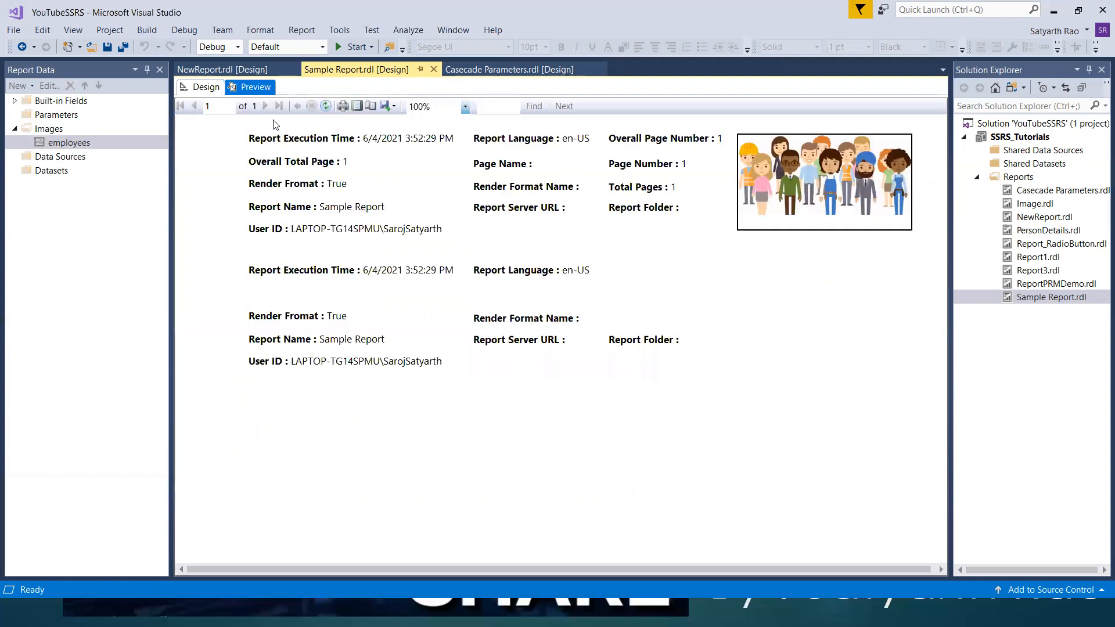
click(208, 88)
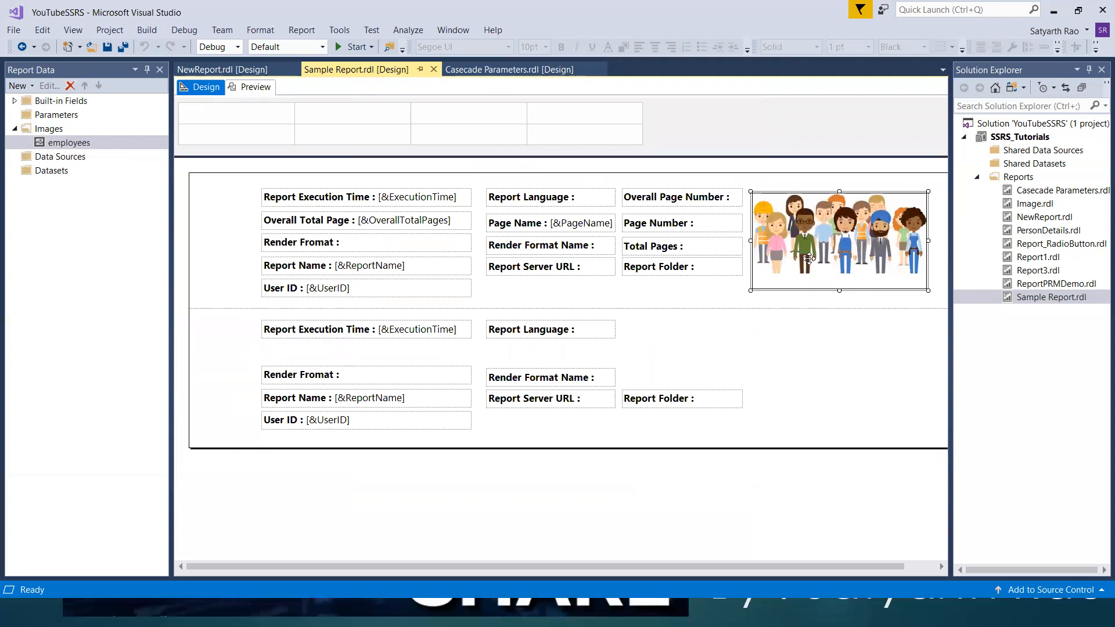
Try again to change the header image's border color to Red, and check it in the report preview.
right_click(793, 271)
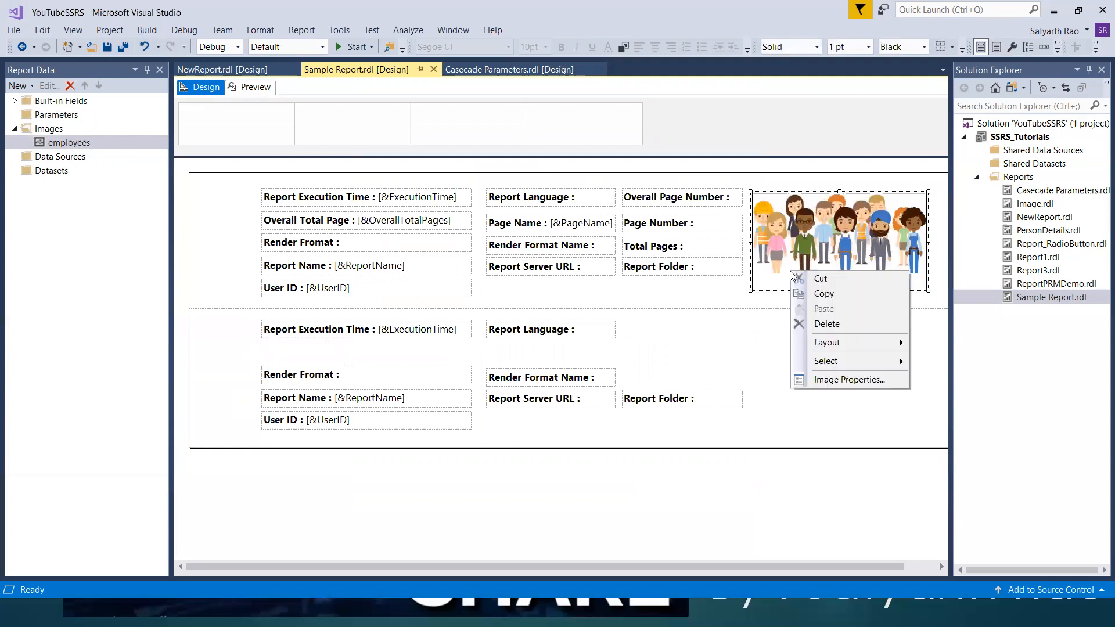
click(828, 381)
click(389, 224)
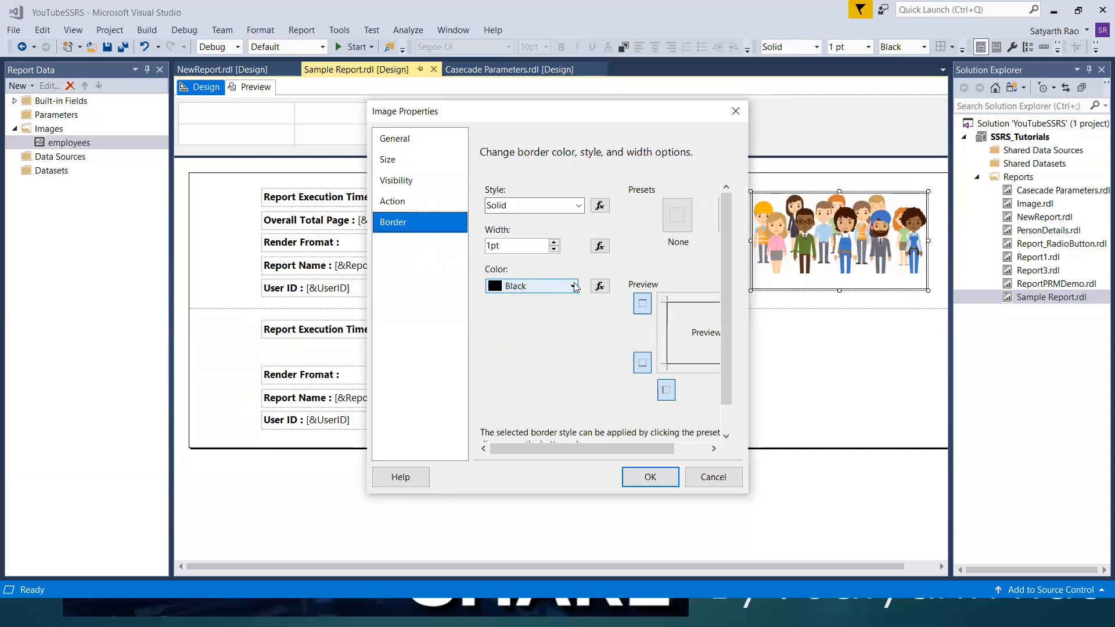
click(575, 288)
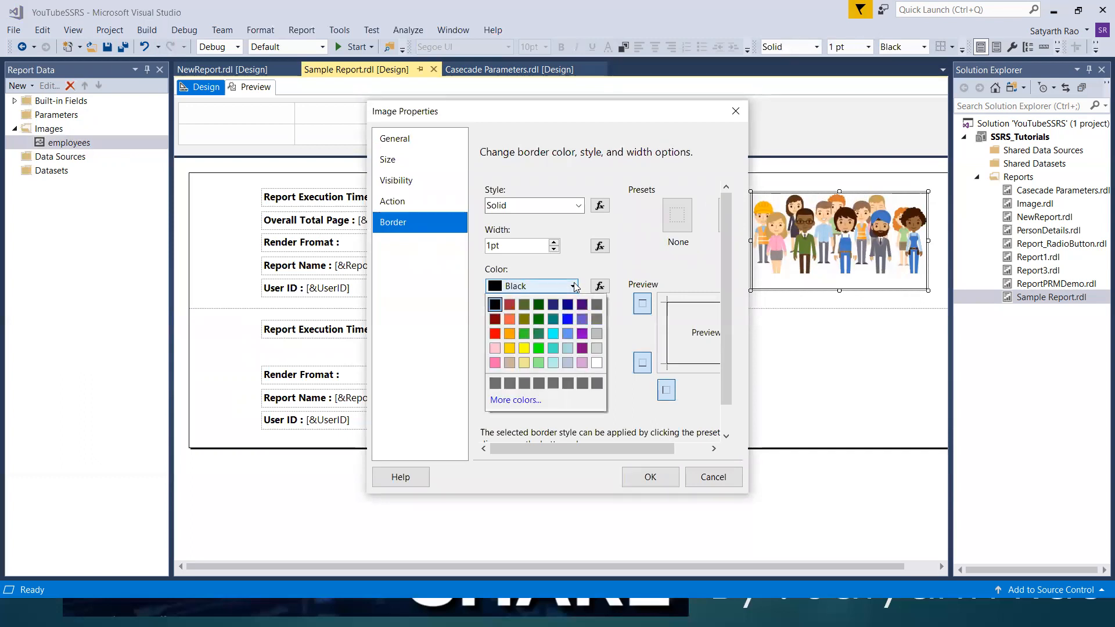
click(492, 337)
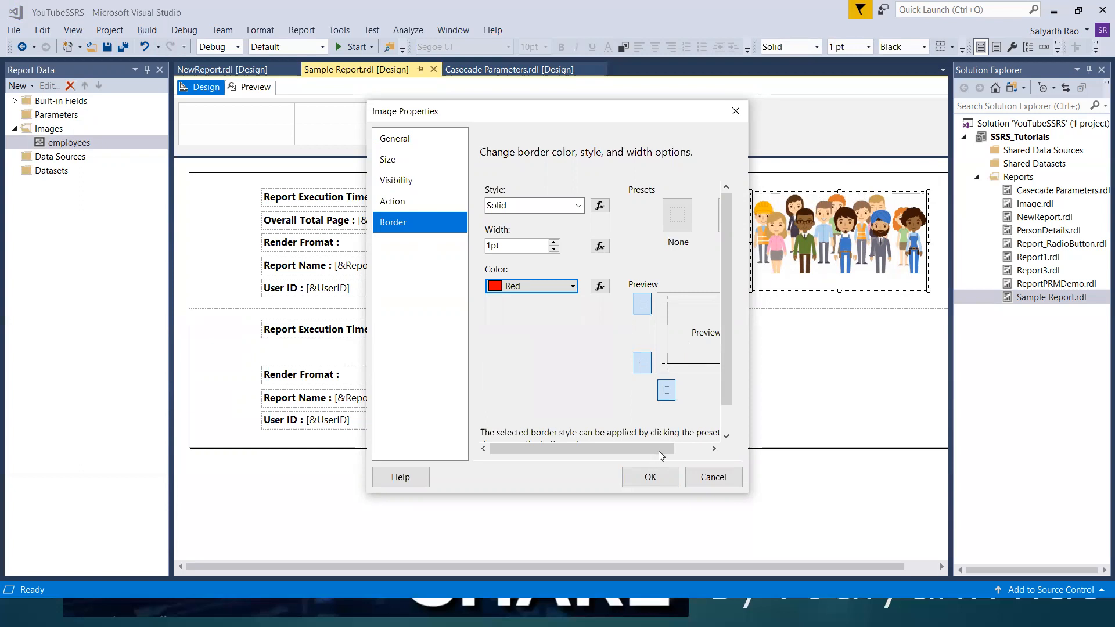
click(650, 477)
click(810, 349)
click(260, 87)
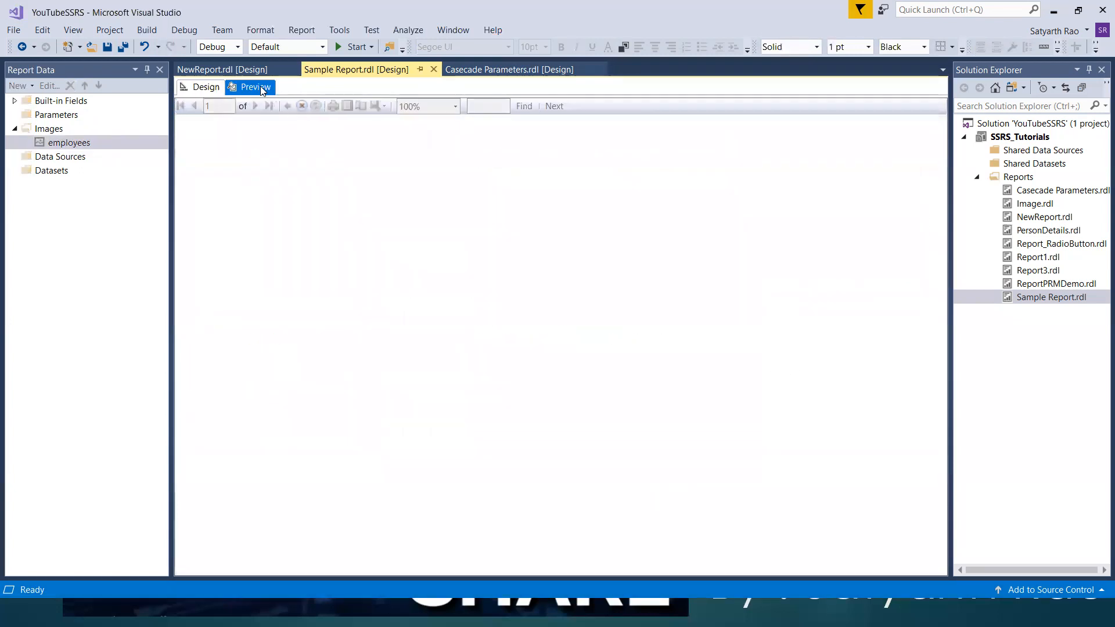
click(207, 88)
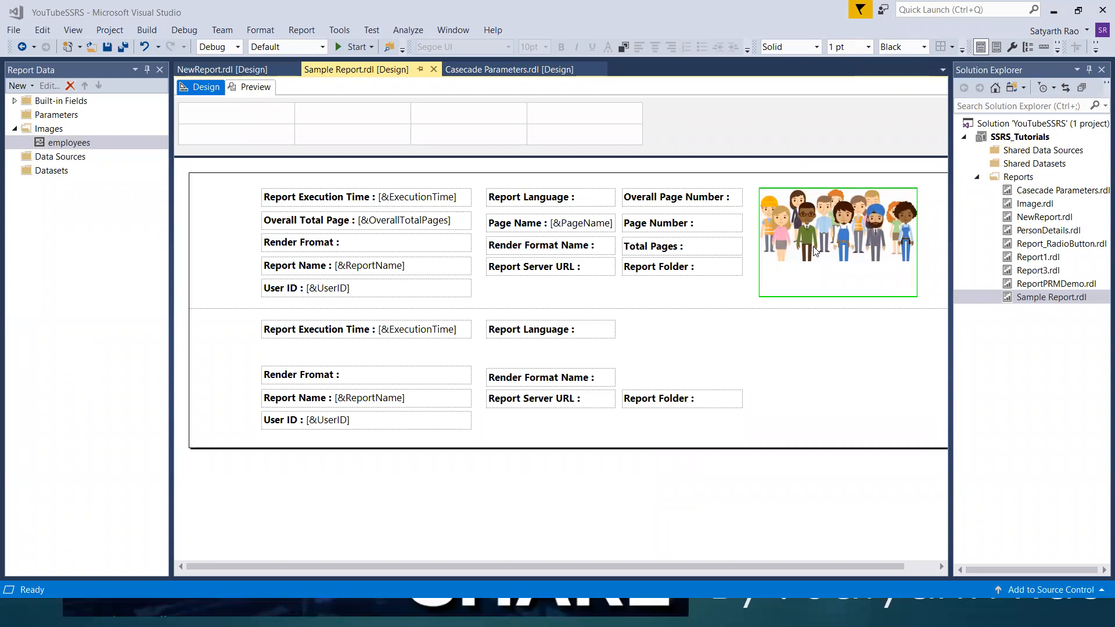
Change the header image's border to Red, apply the color to all four edges, and preview the report.
right_click(796, 274)
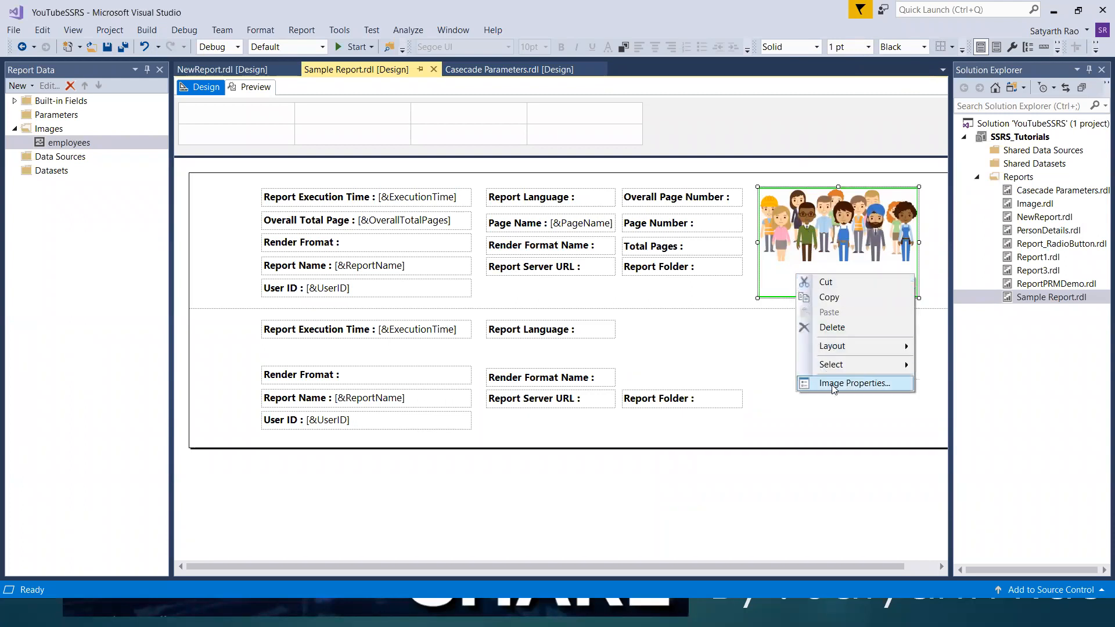
click(833, 383)
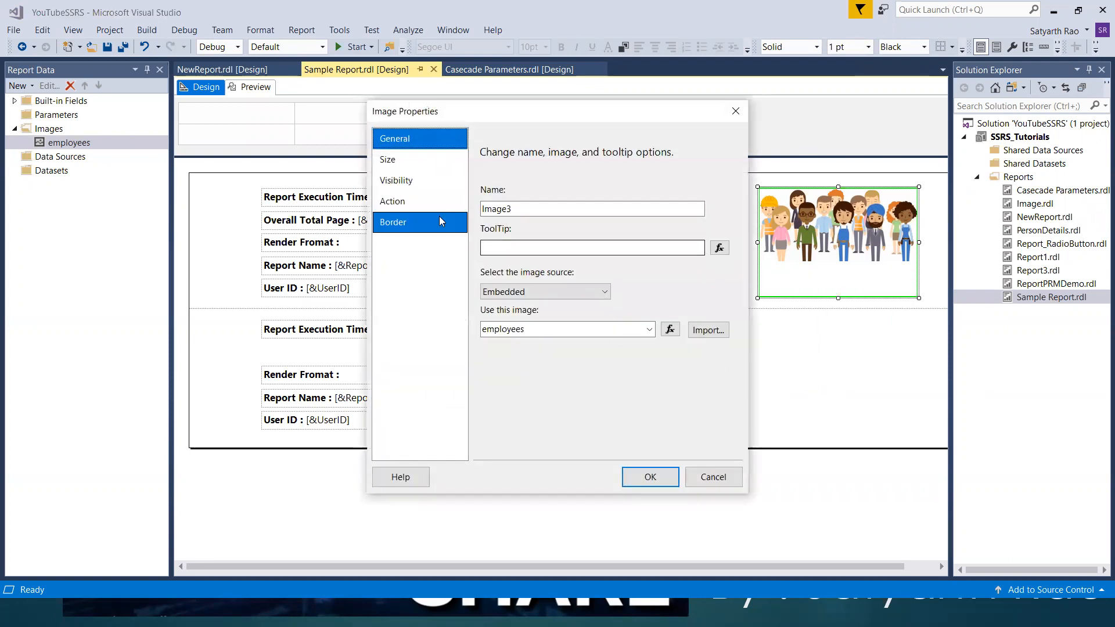
click(395, 225)
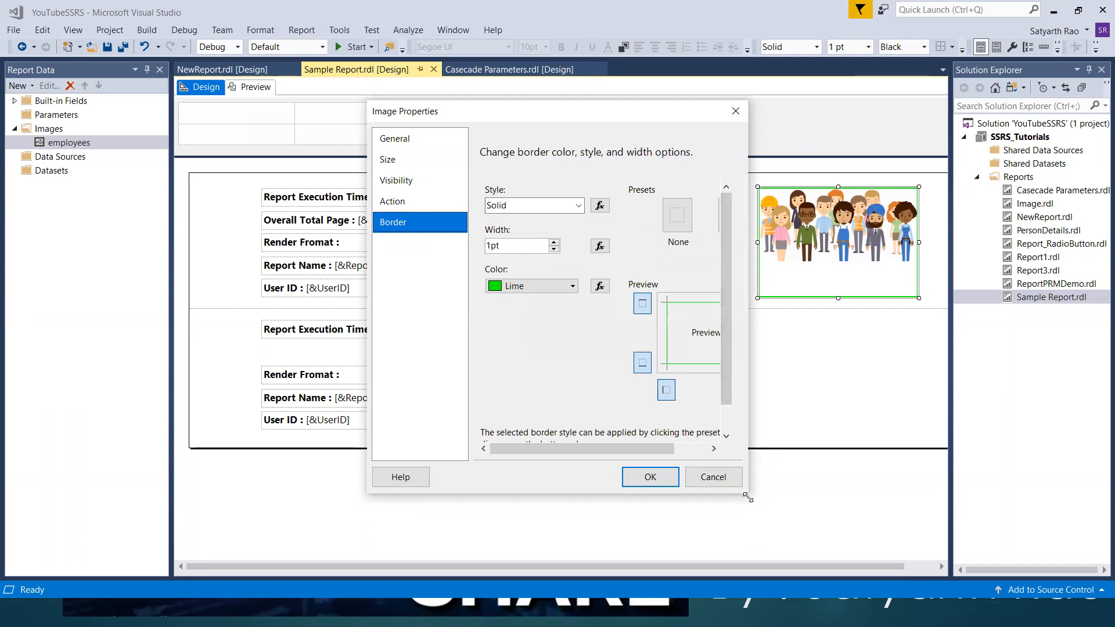
drag(748, 497, 910, 510)
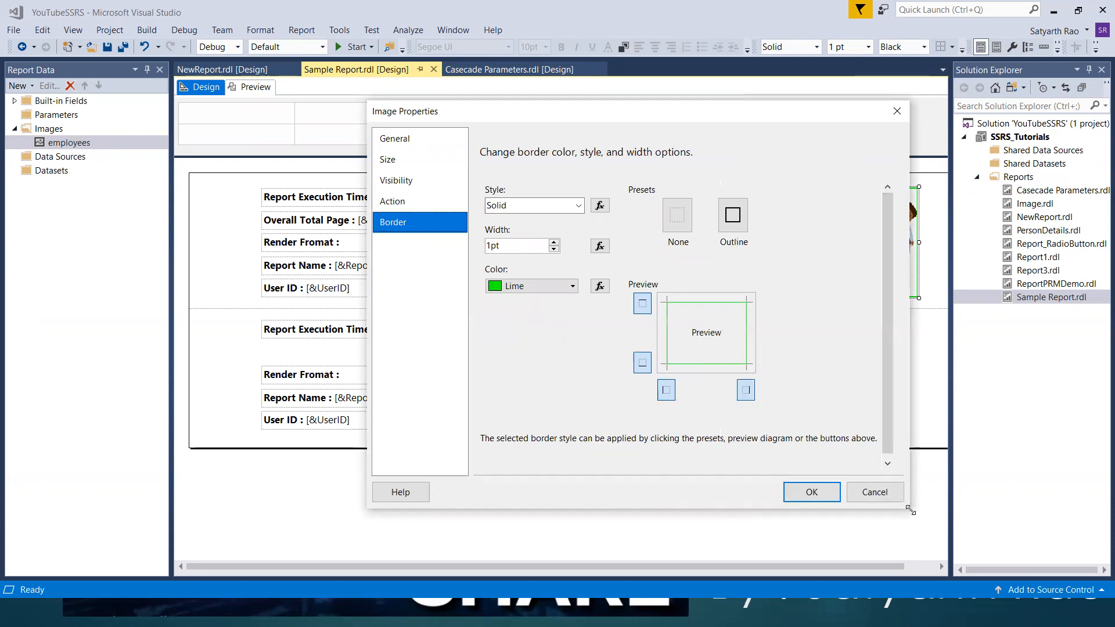
click(573, 286)
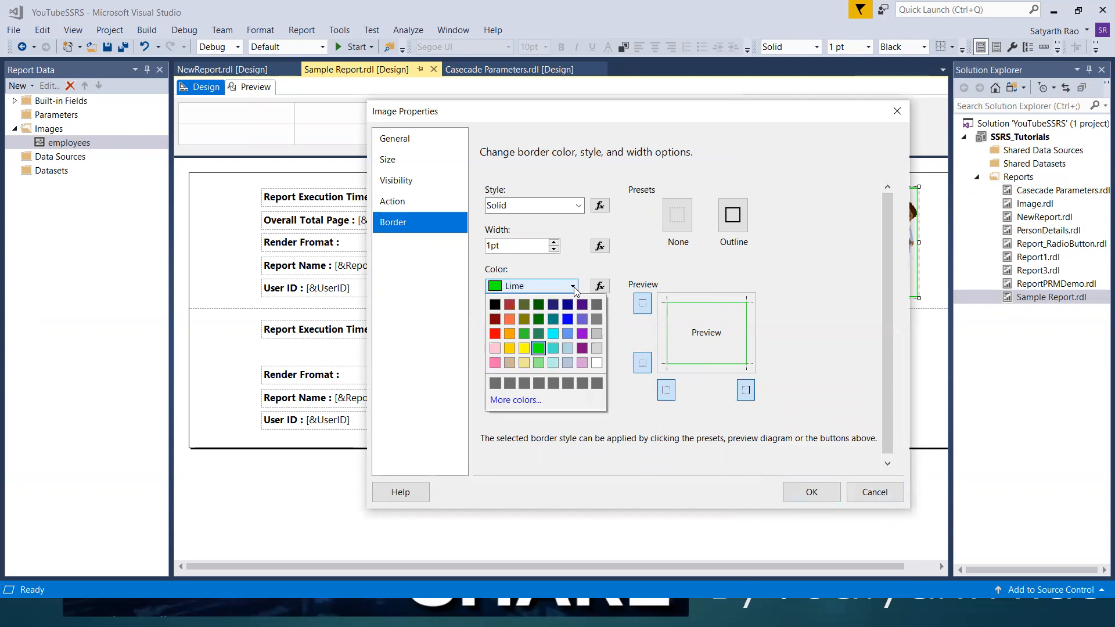
click(494, 333)
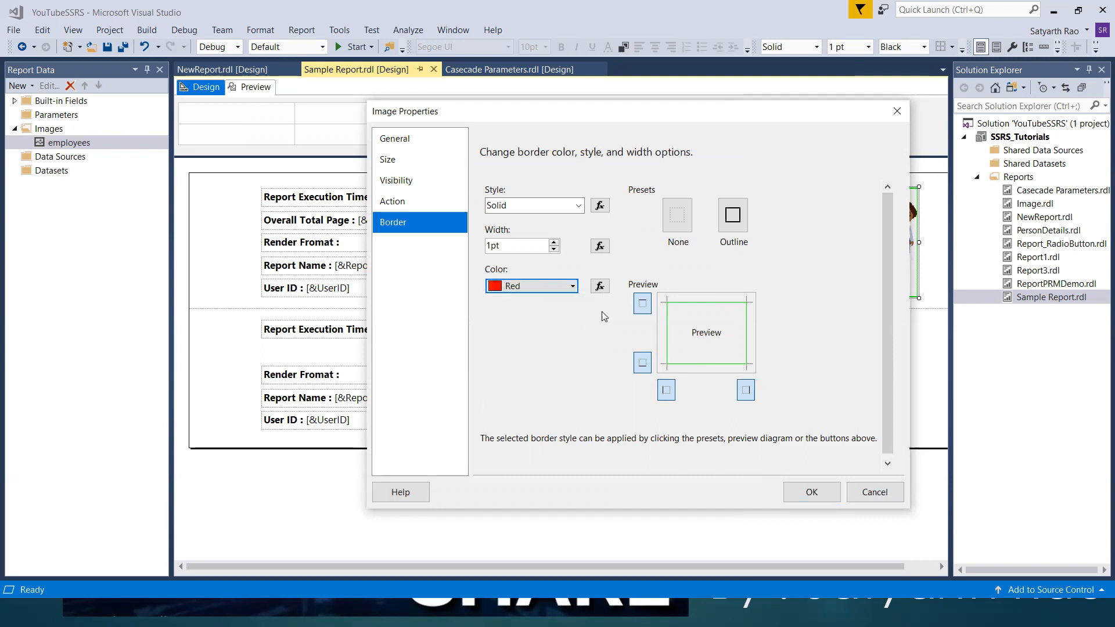
click(642, 306)
click(641, 363)
click(642, 363)
click(667, 389)
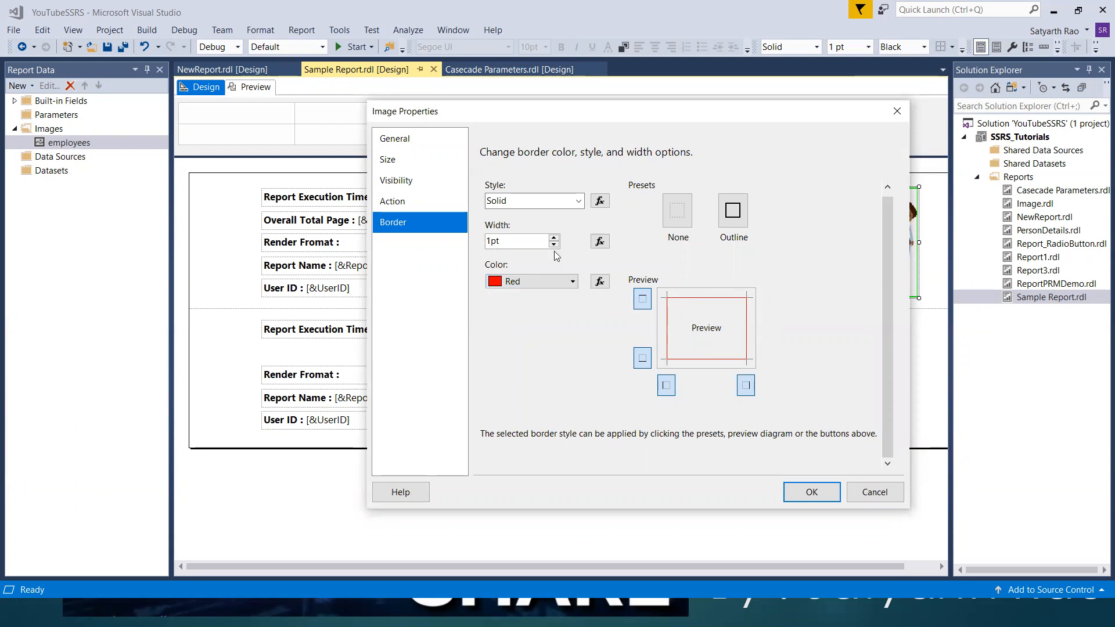
click(802, 487)
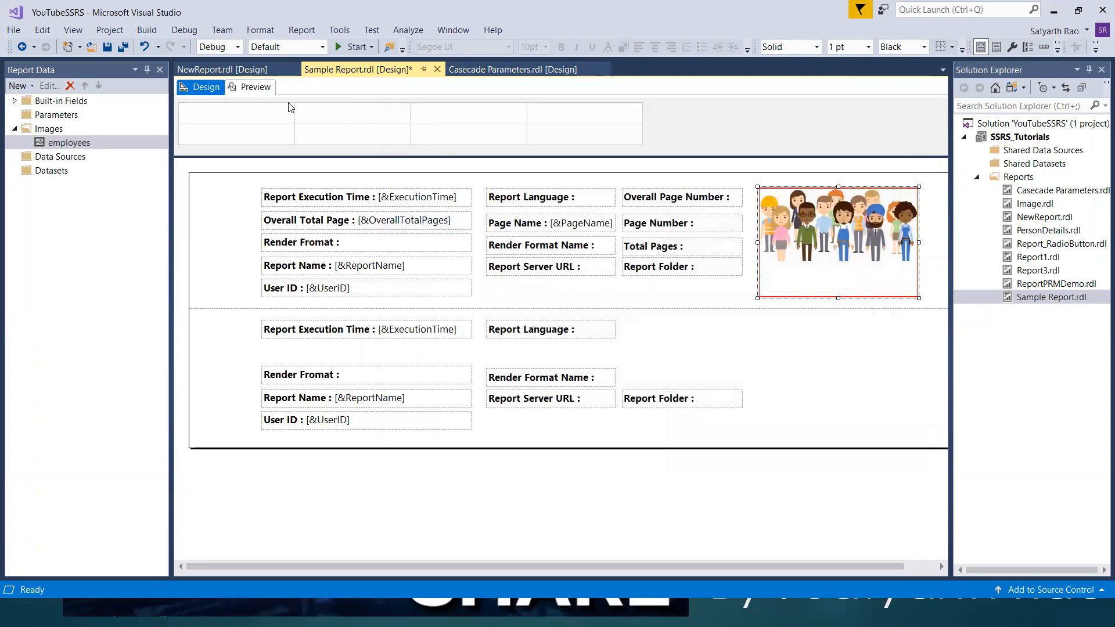
click(249, 87)
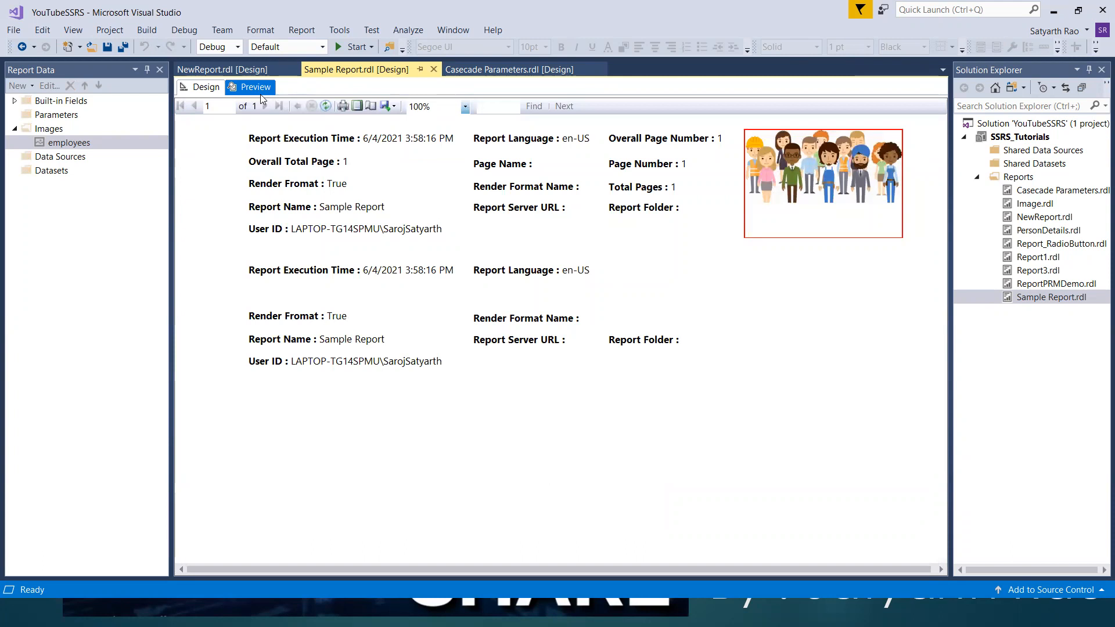
click(206, 88)
Open the header image's border properties and choose Blue as the border color.
click(819, 285)
right_click(819, 285)
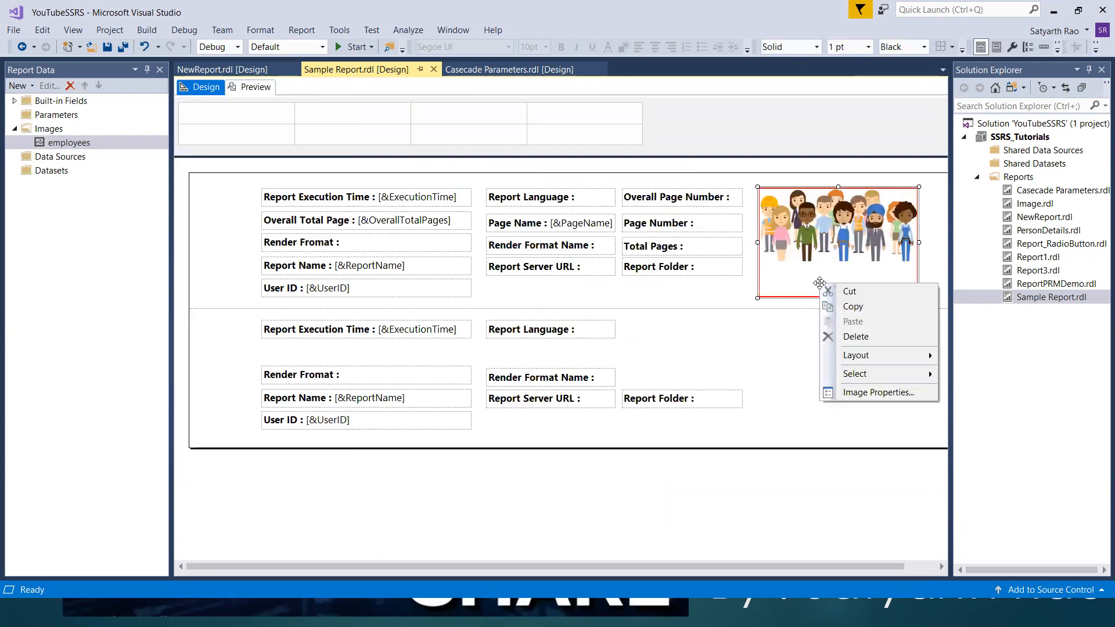
click(849, 394)
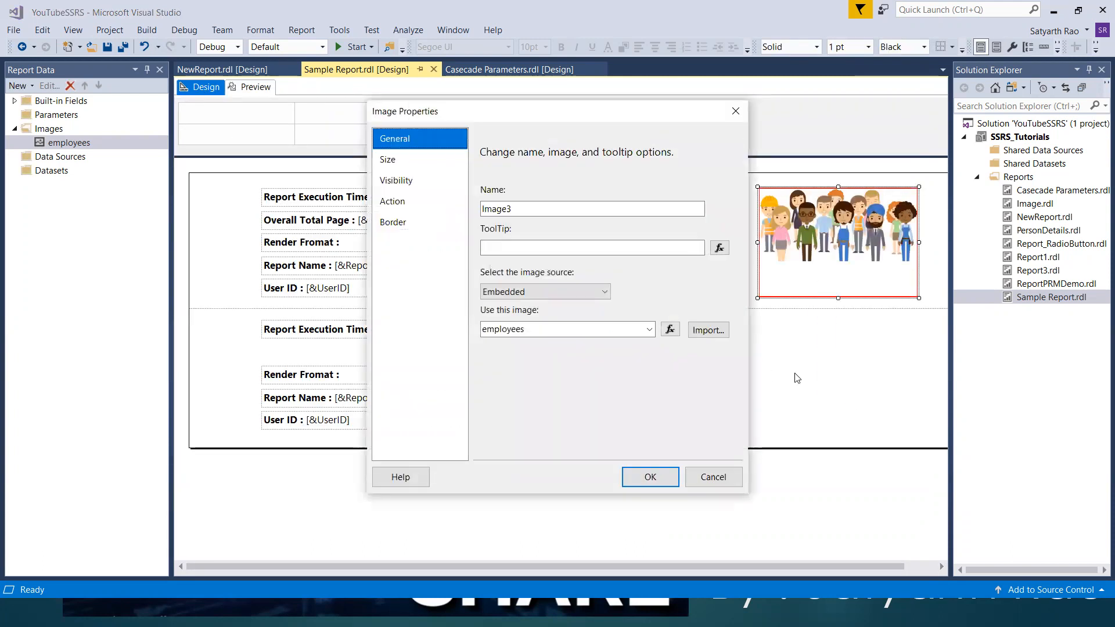
click(415, 224)
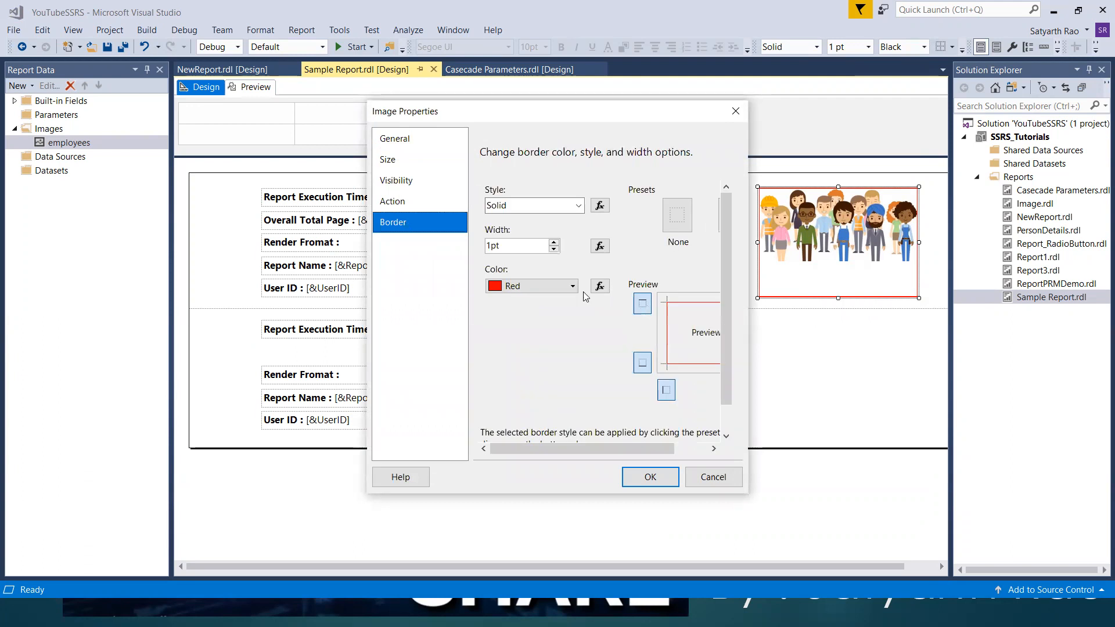
click(575, 287)
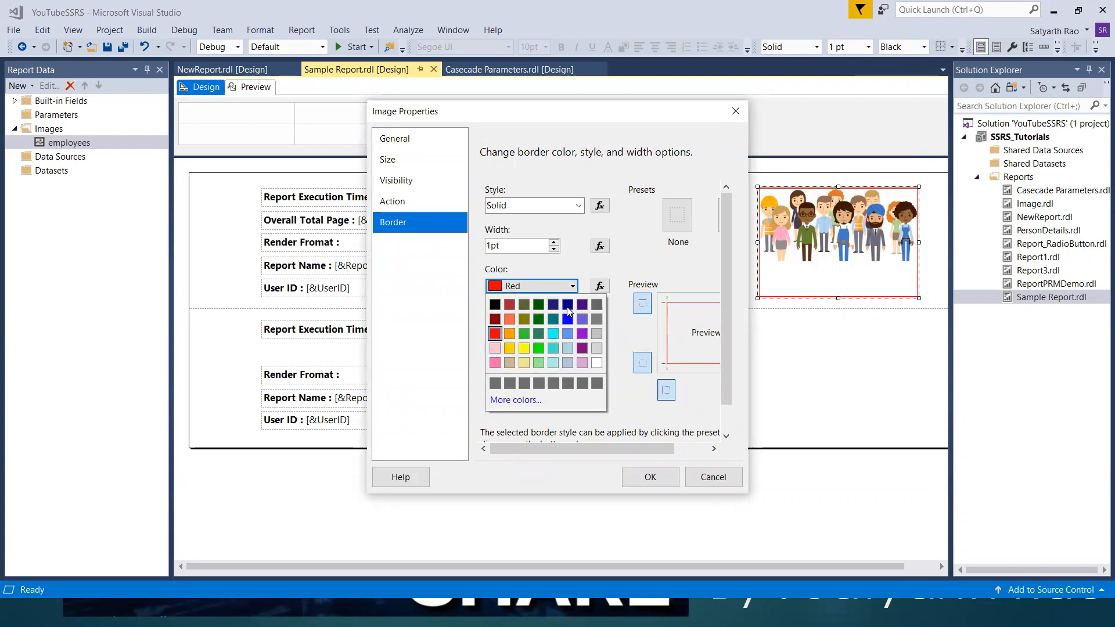
click(567, 319)
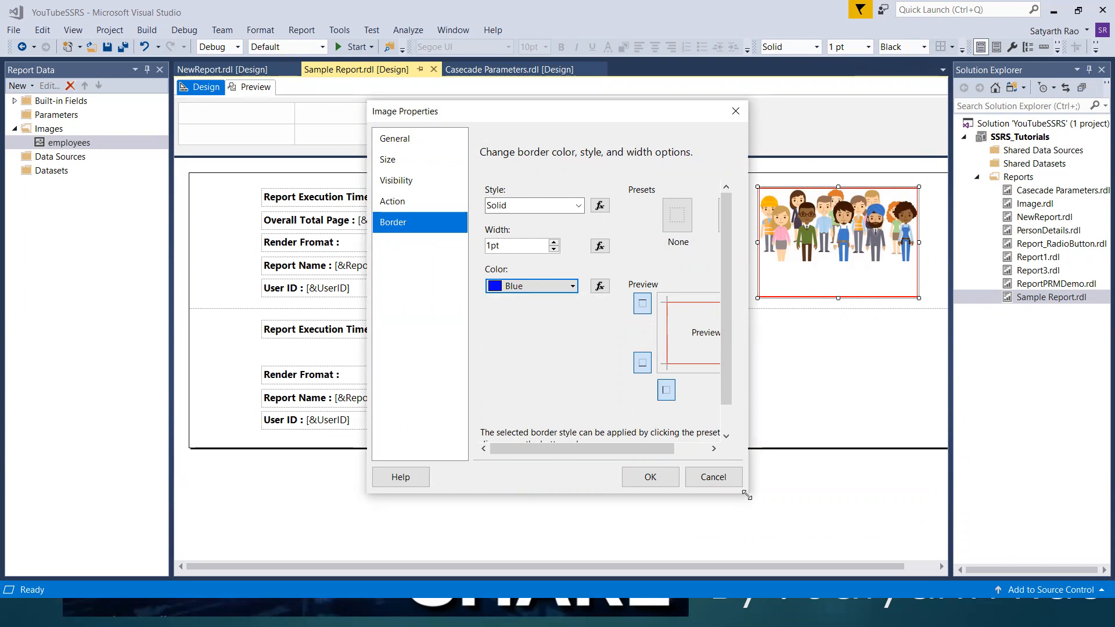
Apply the blue color to all four edges of the header image's border and preview the report.
drag(746, 495, 895, 518)
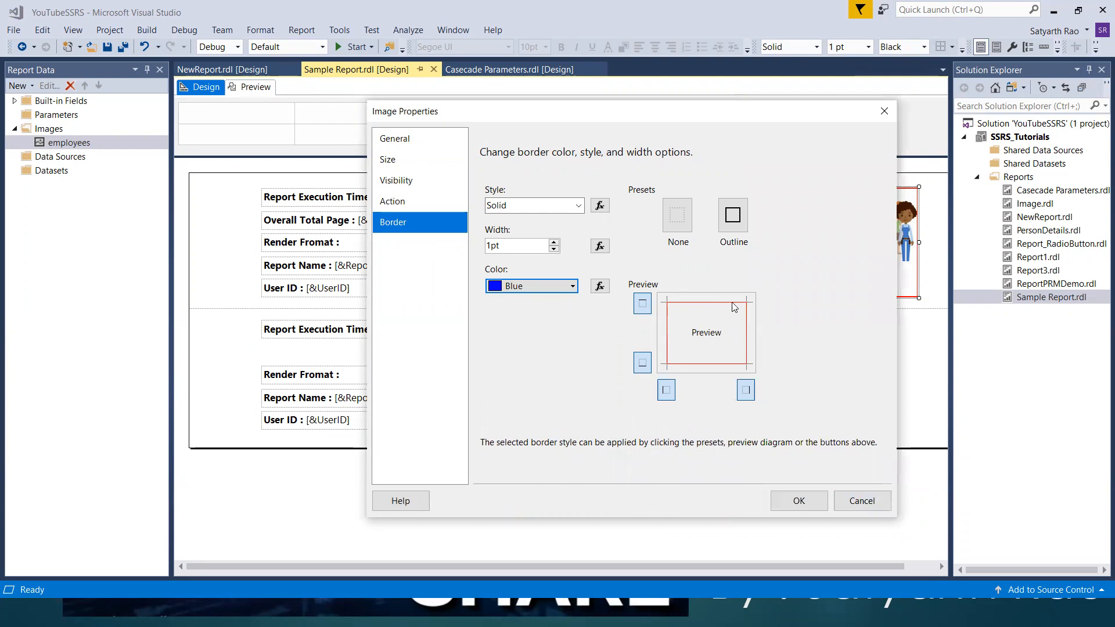
click(642, 303)
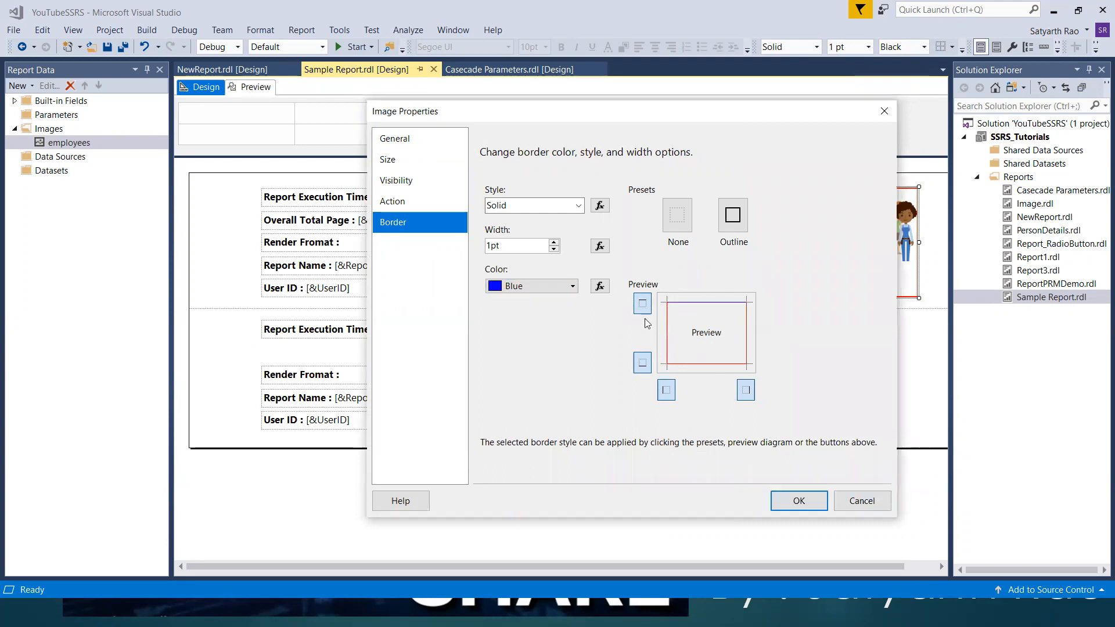
click(648, 367)
click(668, 392)
click(747, 393)
click(799, 501)
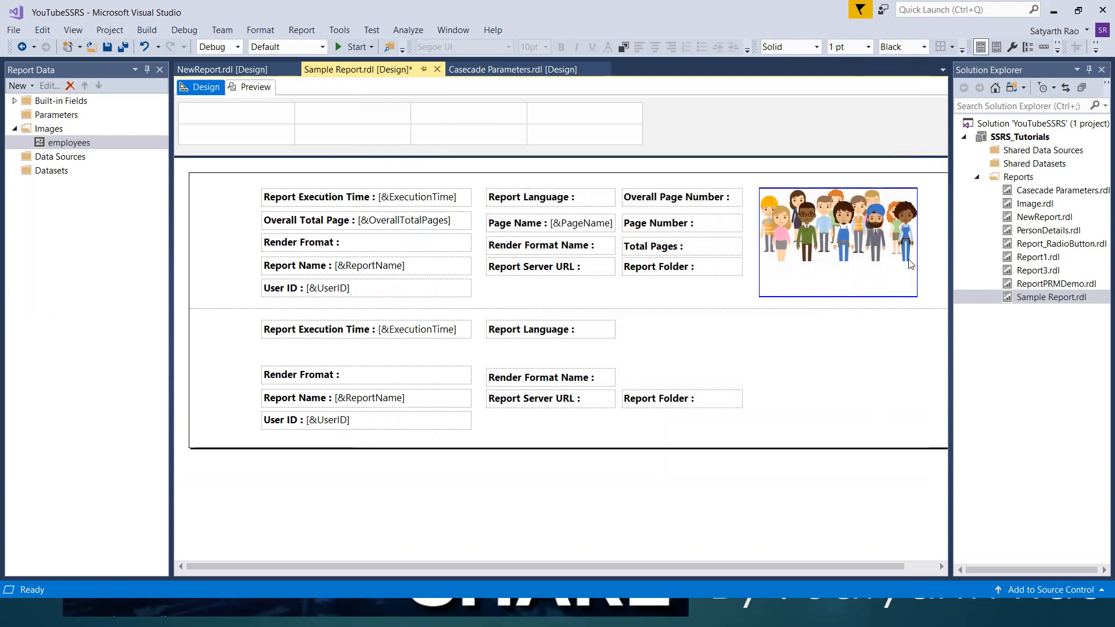
click(251, 86)
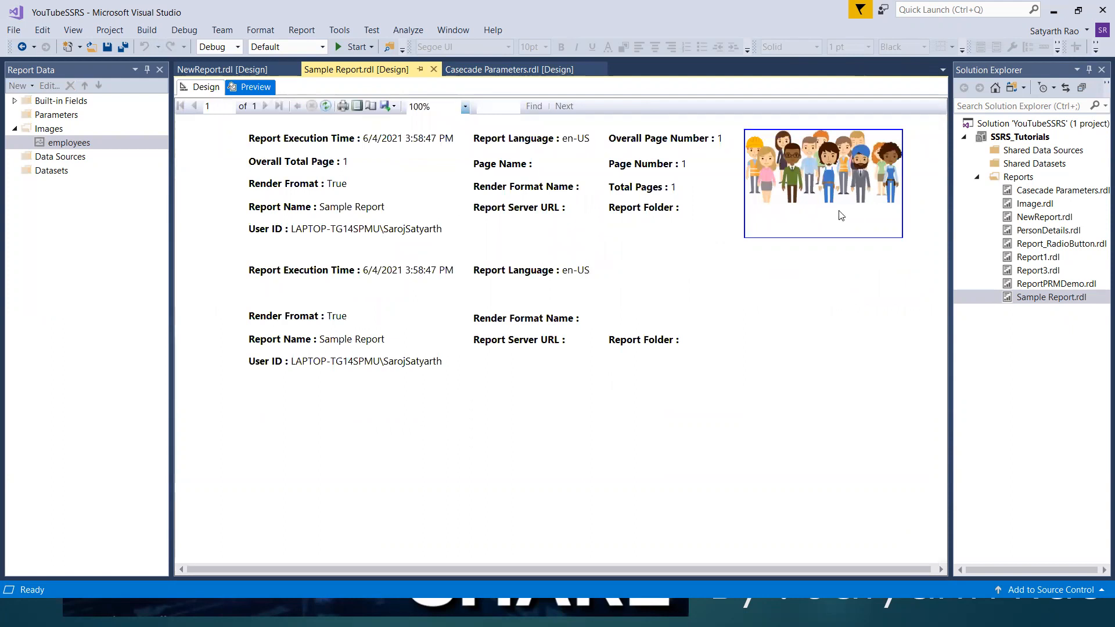
Return to the report design and review the header image's Size, Visibility, Action, Border and General properties.
click(204, 91)
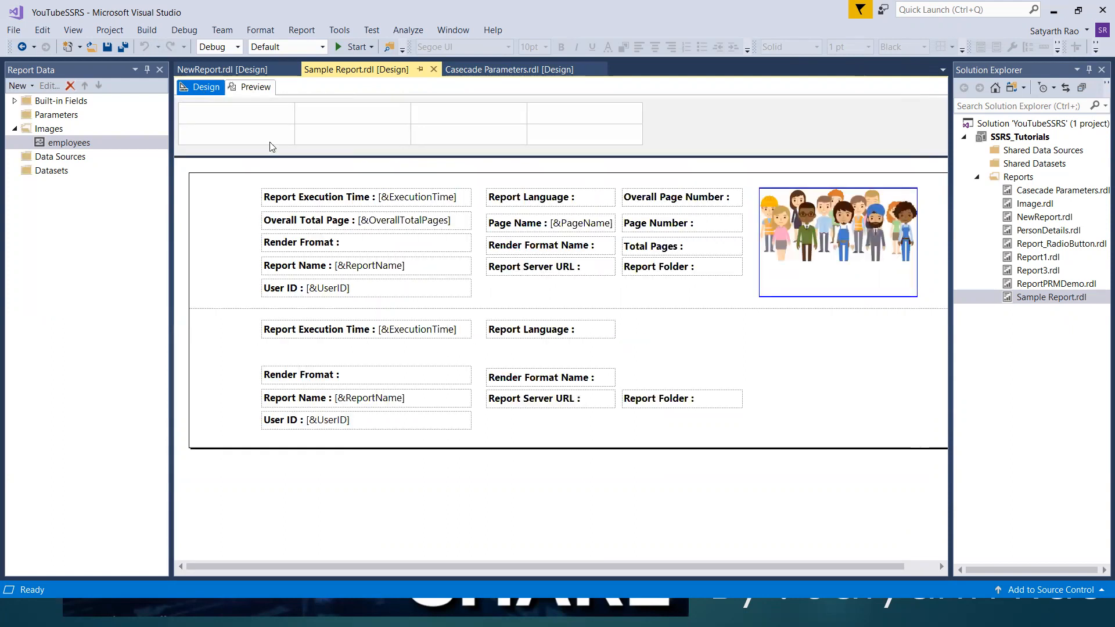
right_click(799, 286)
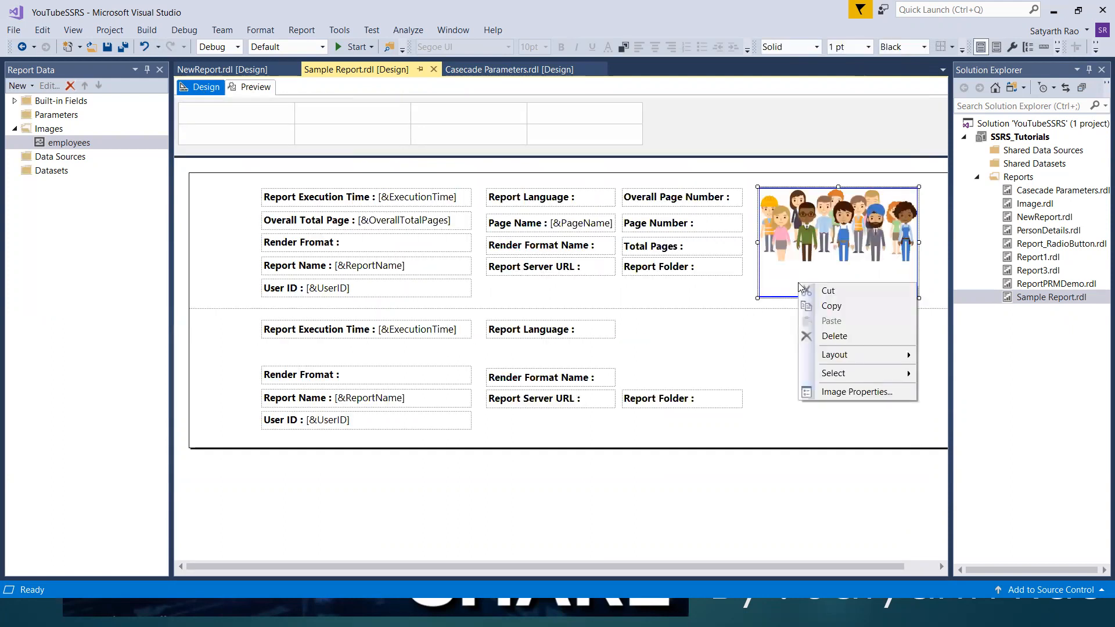
click(836, 392)
click(400, 161)
click(397, 181)
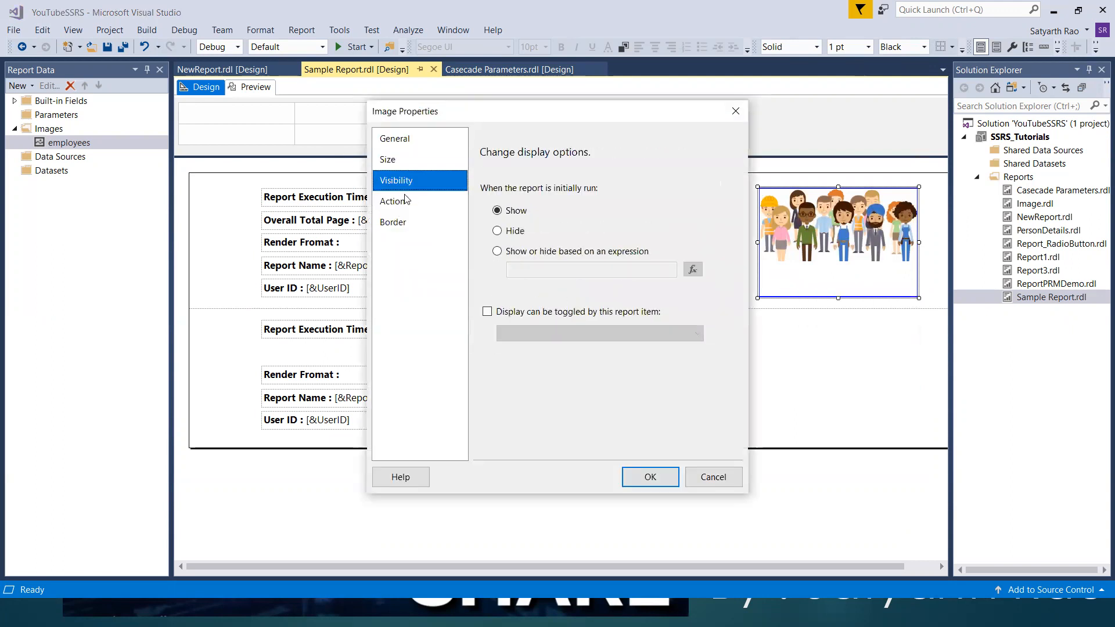
click(402, 202)
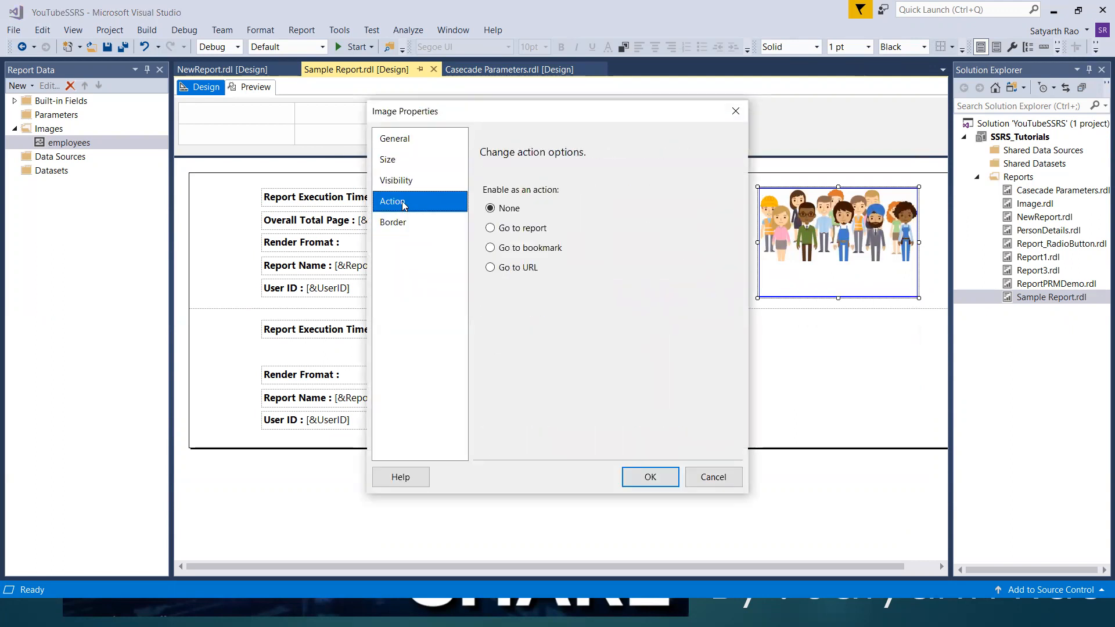
click(402, 140)
click(401, 182)
click(408, 201)
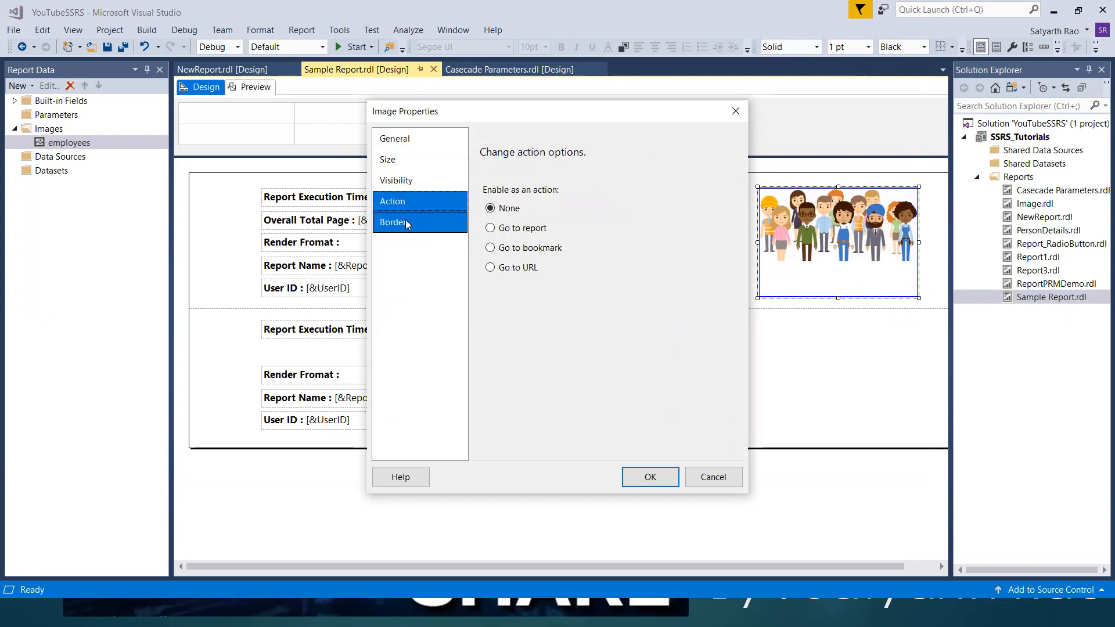
click(404, 221)
click(400, 139)
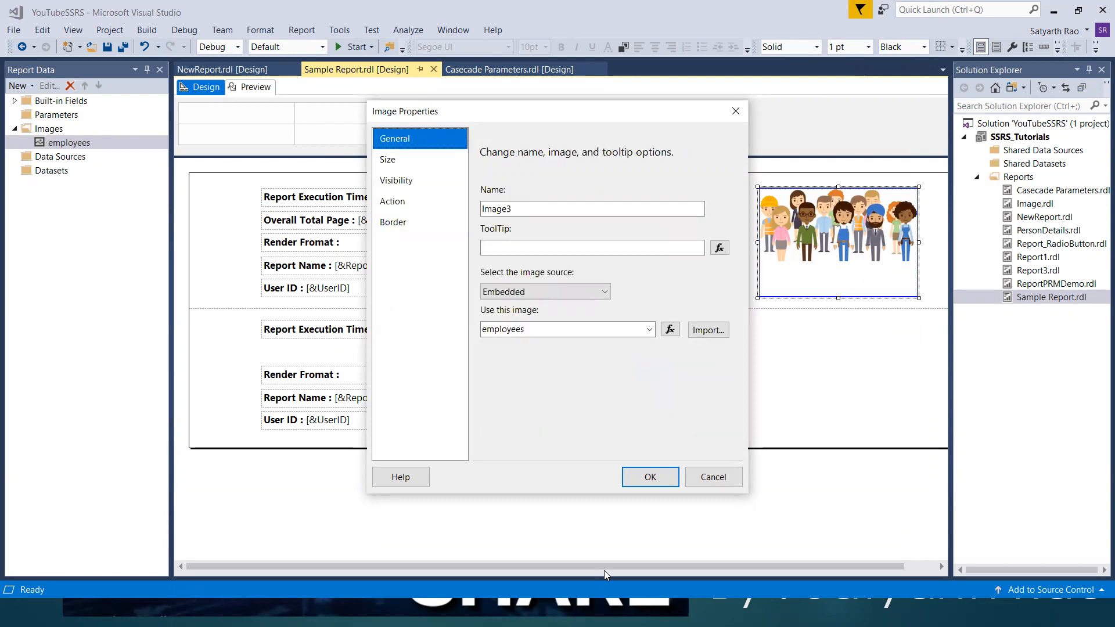
click(649, 477)
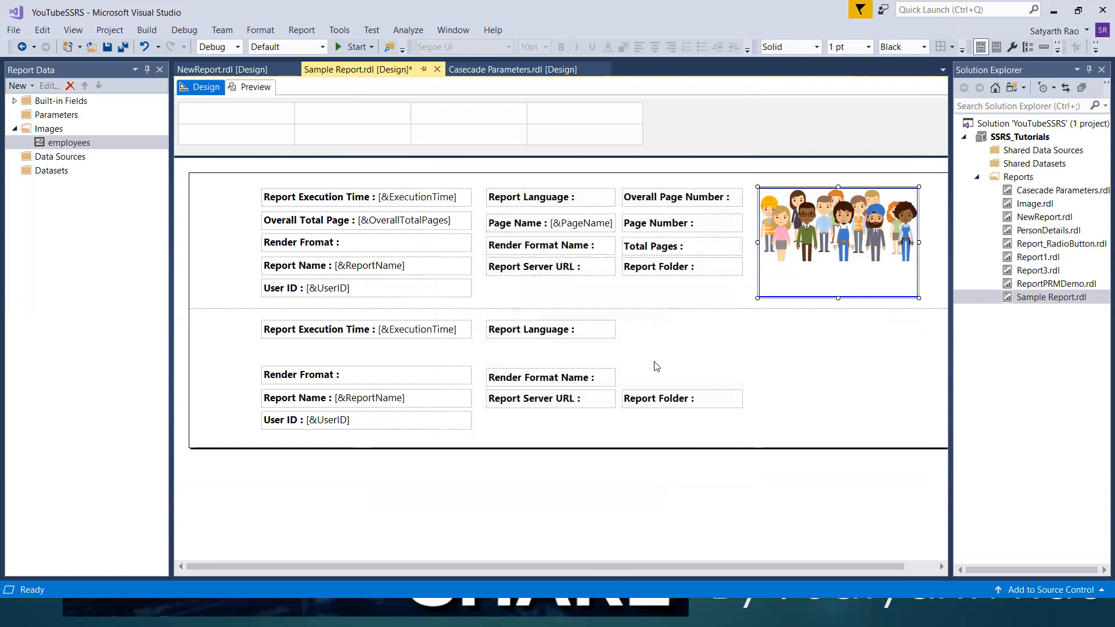
drag(237, 185, 741, 298)
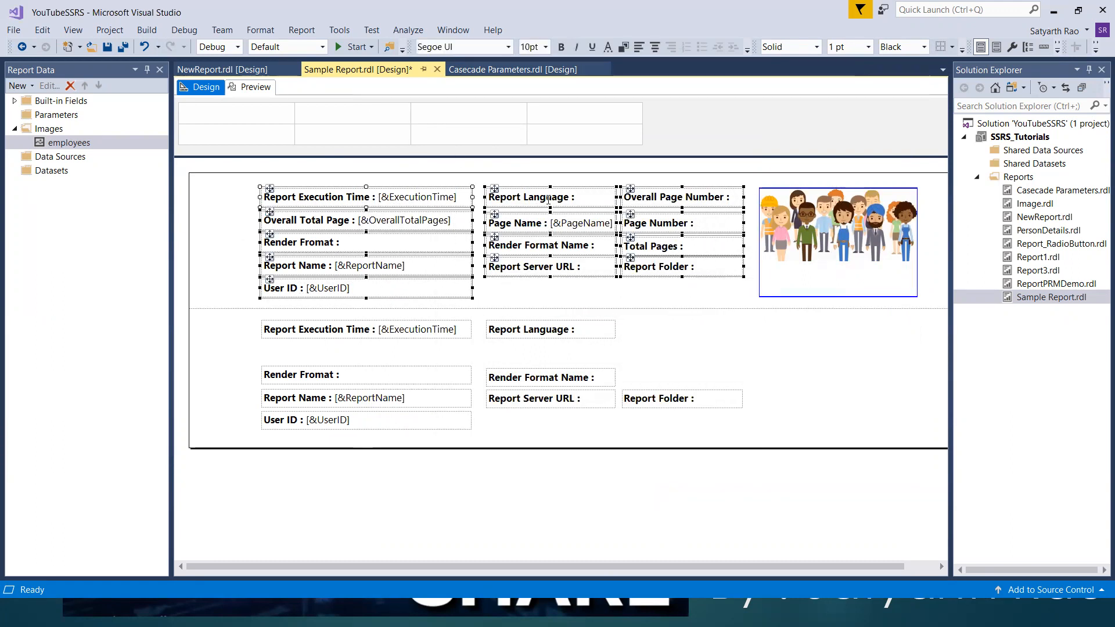
click(801, 229)
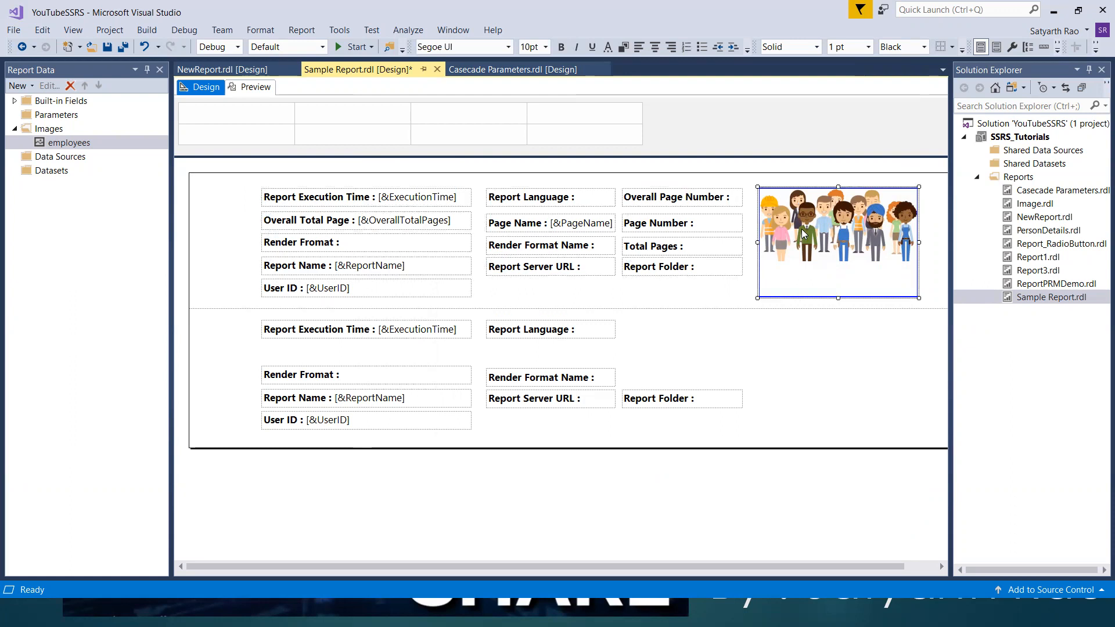
drag(238, 176, 697, 296)
click(833, 307)
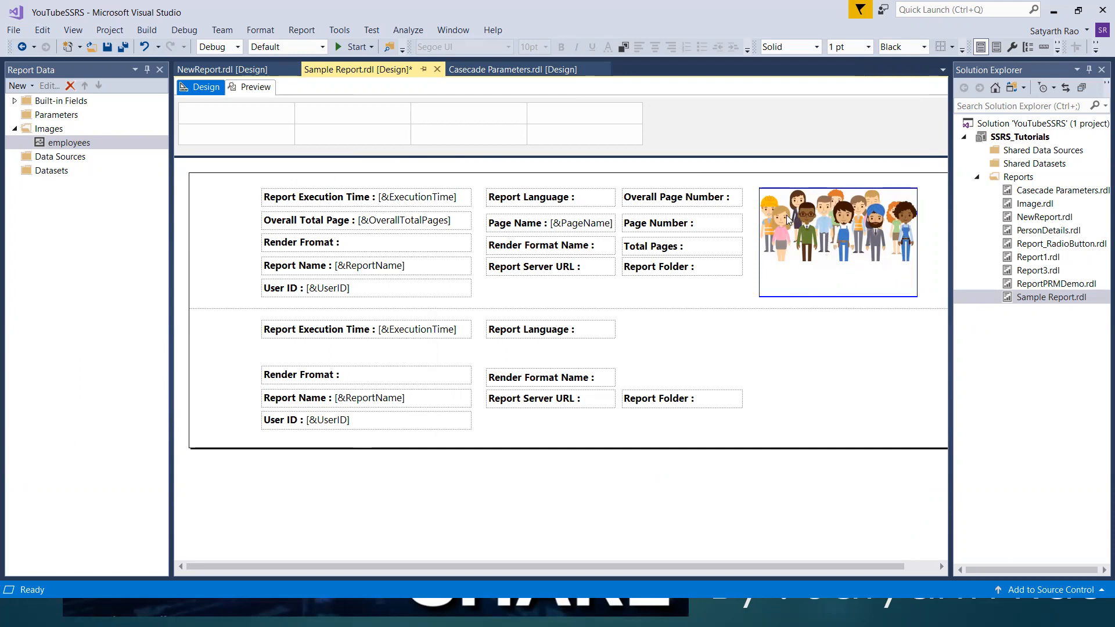
Remove the top and bottom edges from the header image's border and preview the report.
right_click(810, 283)
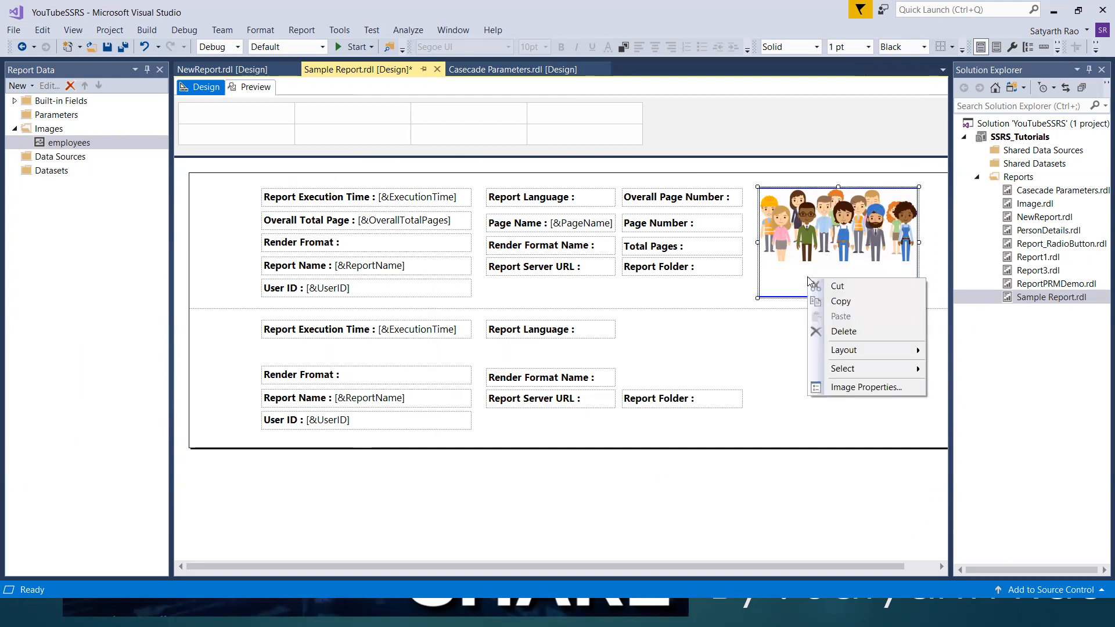
click(838, 387)
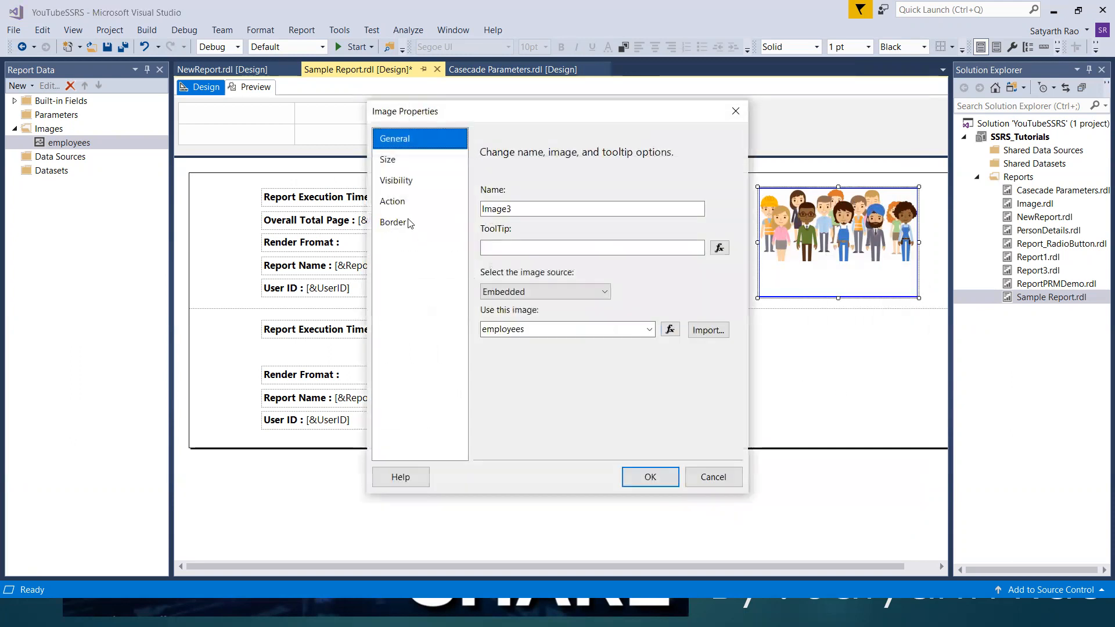
click(401, 222)
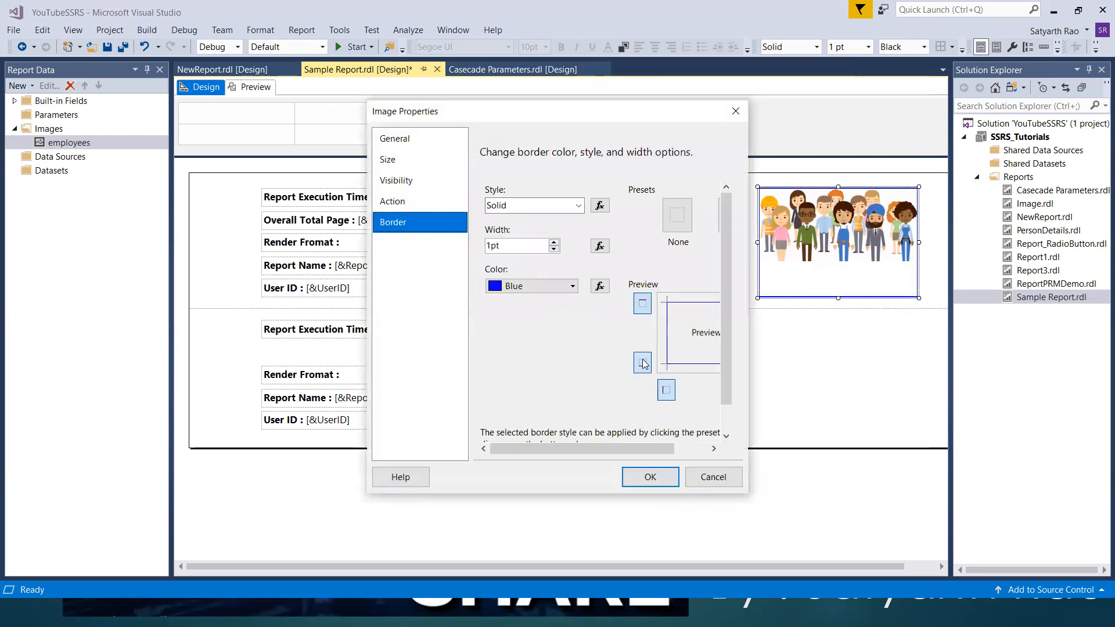
click(642, 303)
click(645, 364)
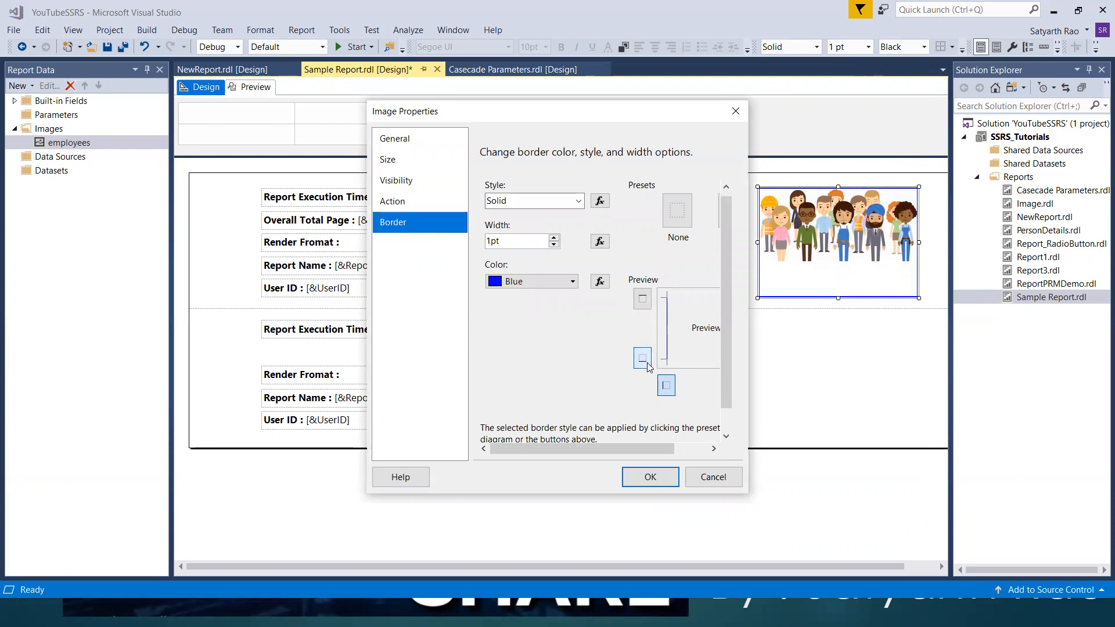
click(672, 479)
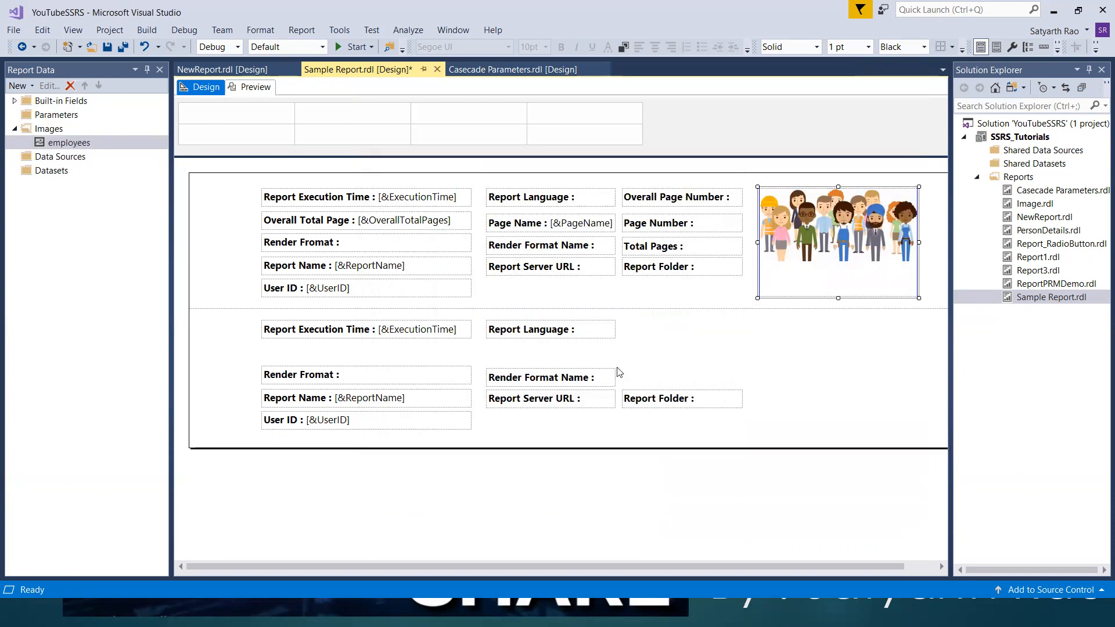
click(256, 85)
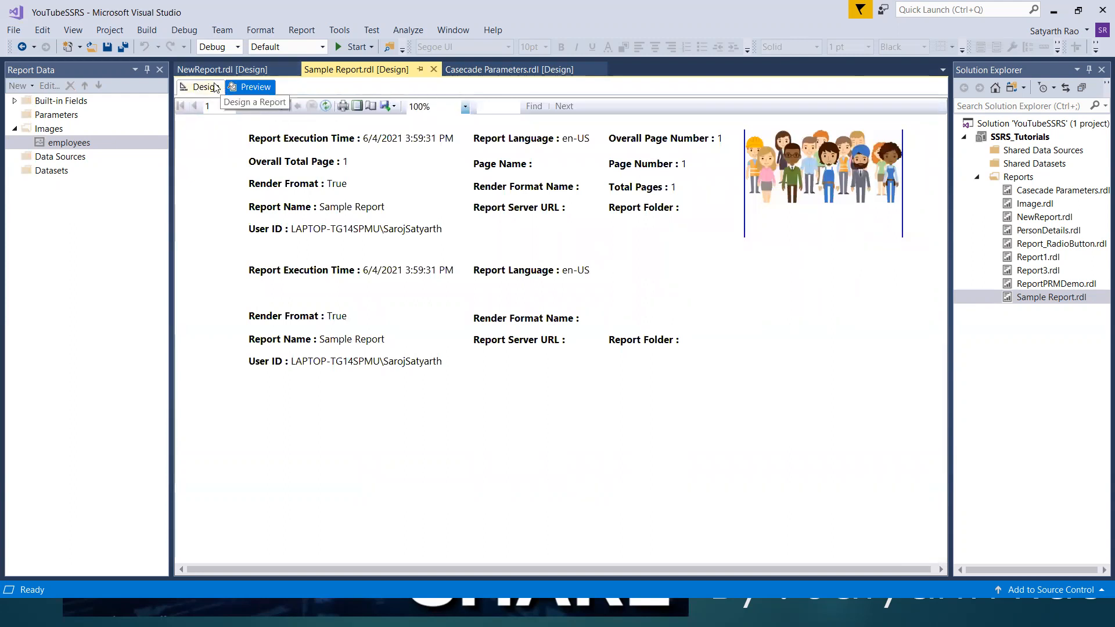
Switch to the Casecade Parameters report, close Solution Explorer, and look over the report preview.
click(488, 70)
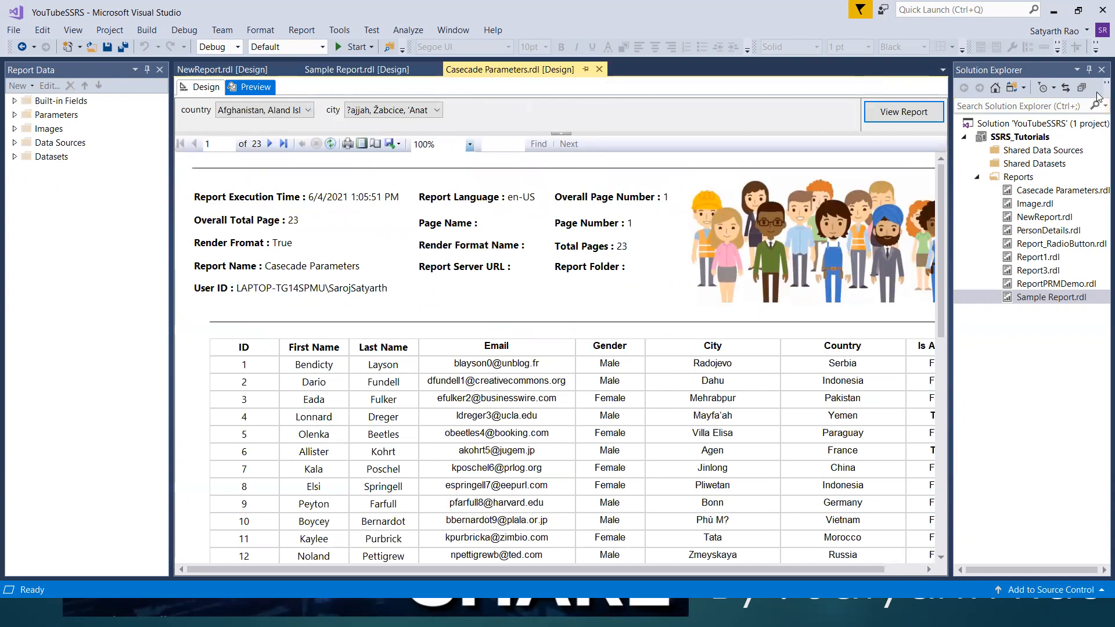
click(1102, 70)
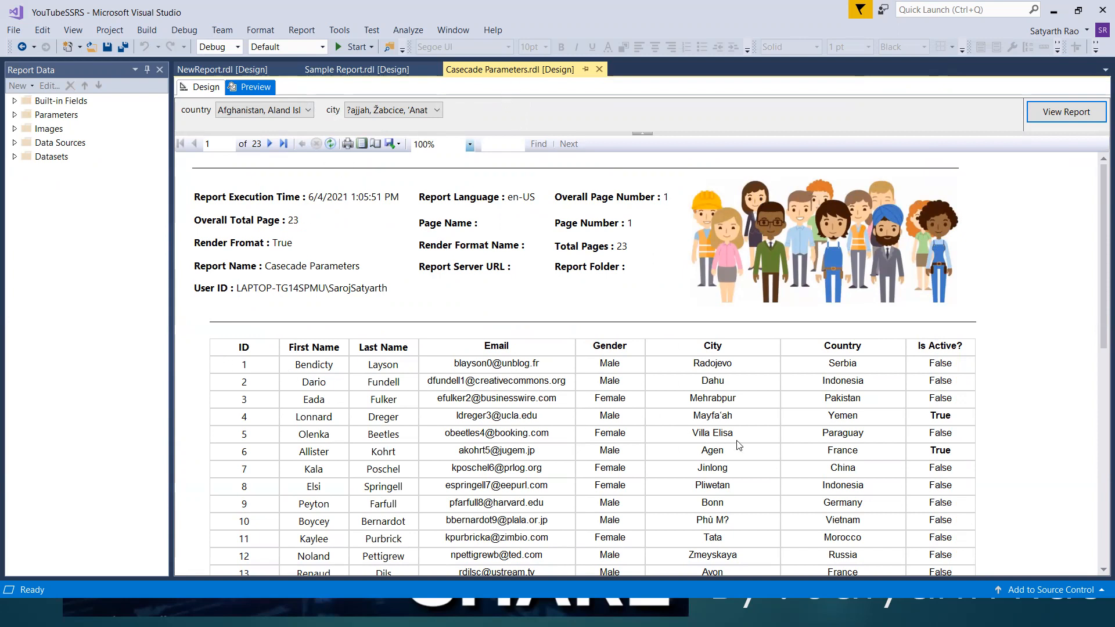
scroll(738, 445, down, 3)
scroll(740, 427, up, 2)
Check the Casecade Parameters report's design, regenerate its preview with the country and city parameters, and look through the result.
click(204, 89)
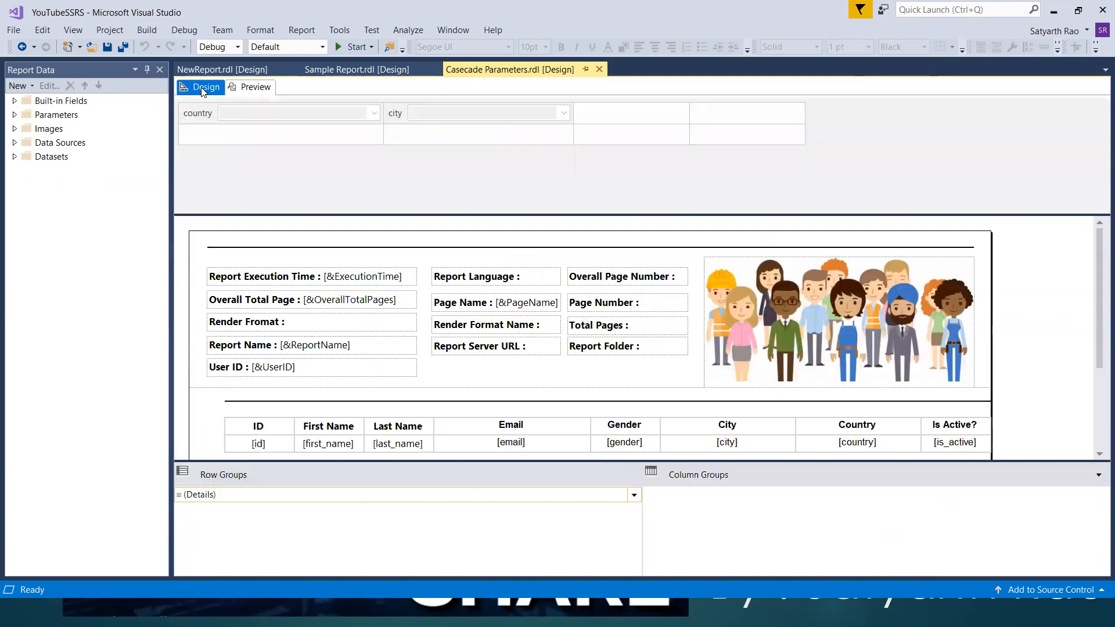
click(243, 88)
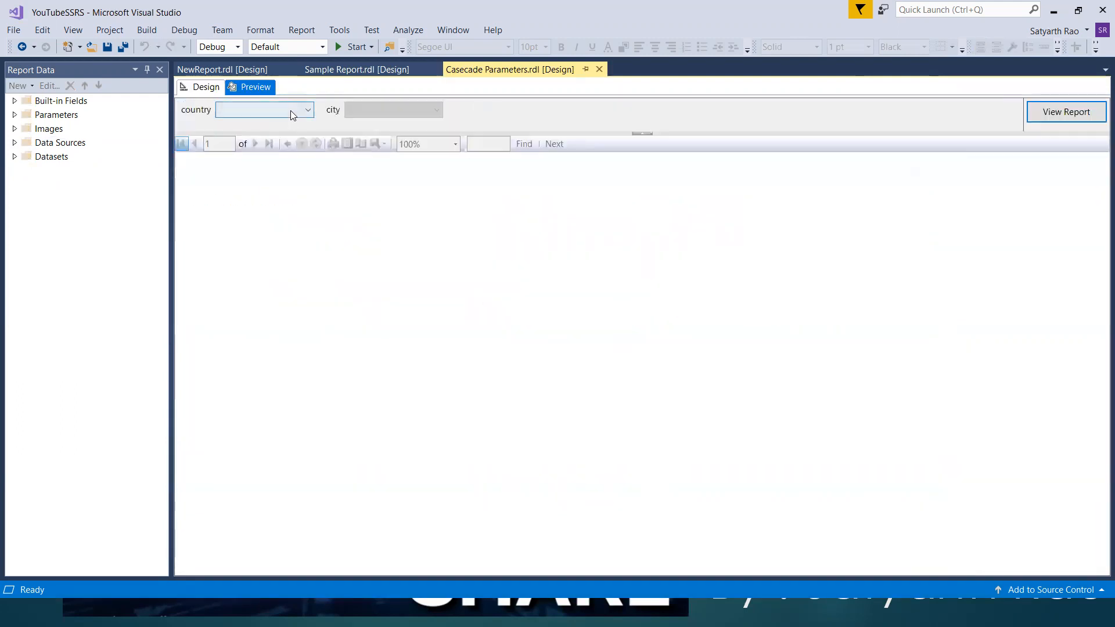
click(292, 115)
click(420, 115)
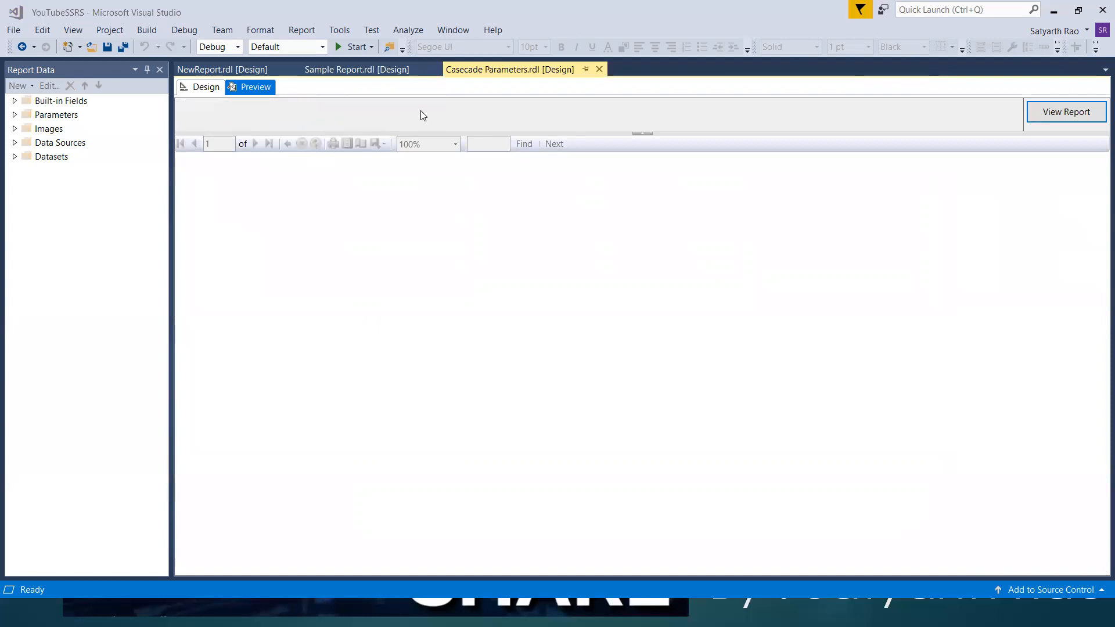
click(421, 114)
click(553, 124)
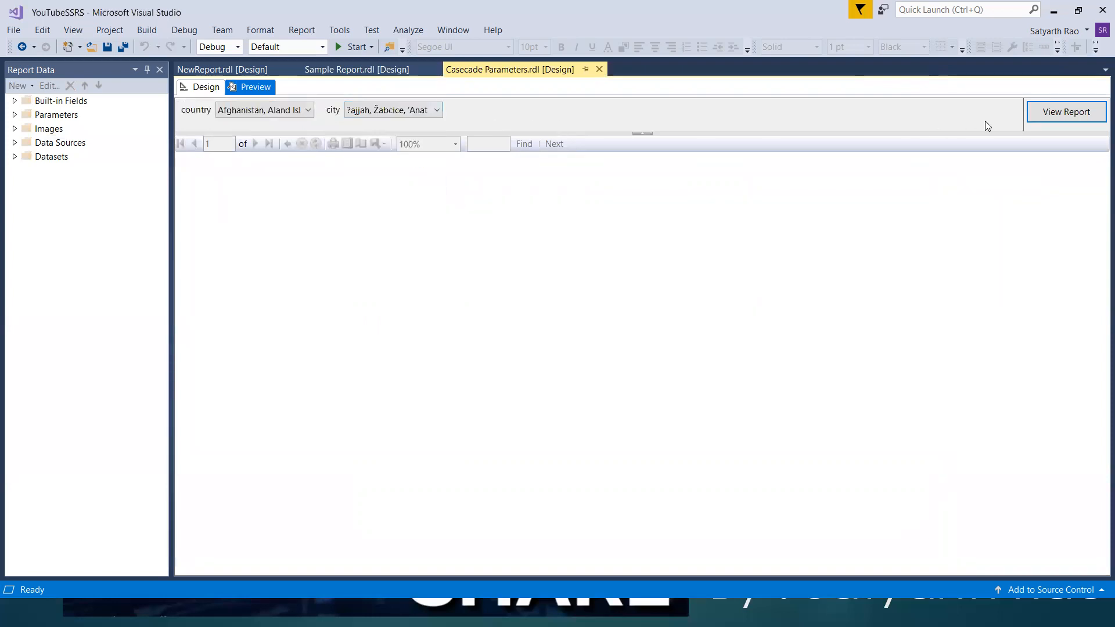
click(1058, 114)
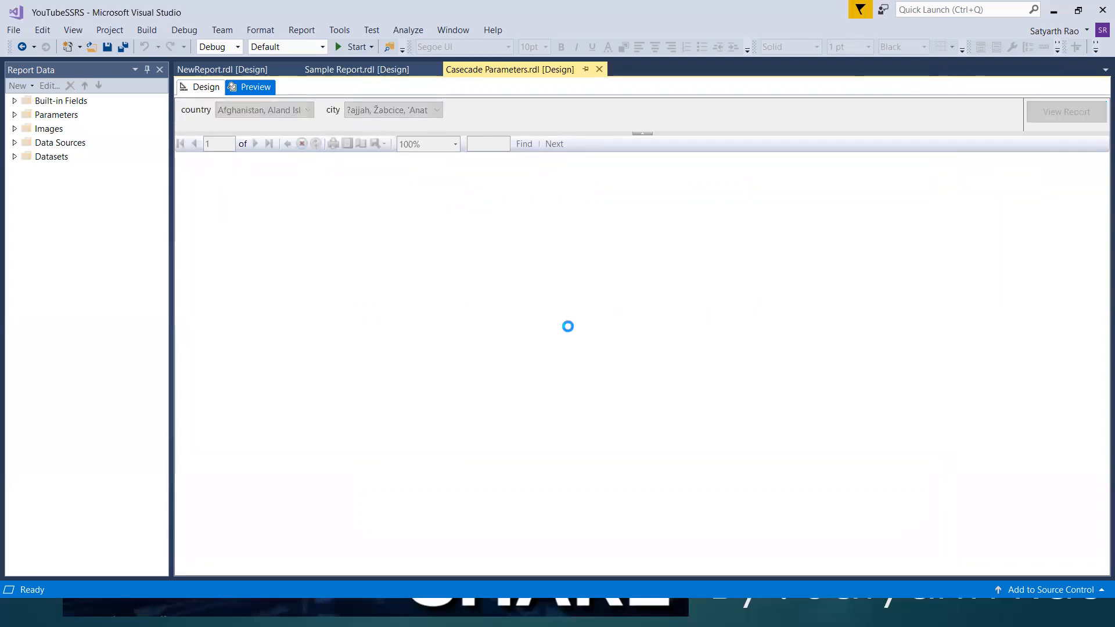
scroll(299, 352, down, 5)
scroll(299, 352, up, 5)
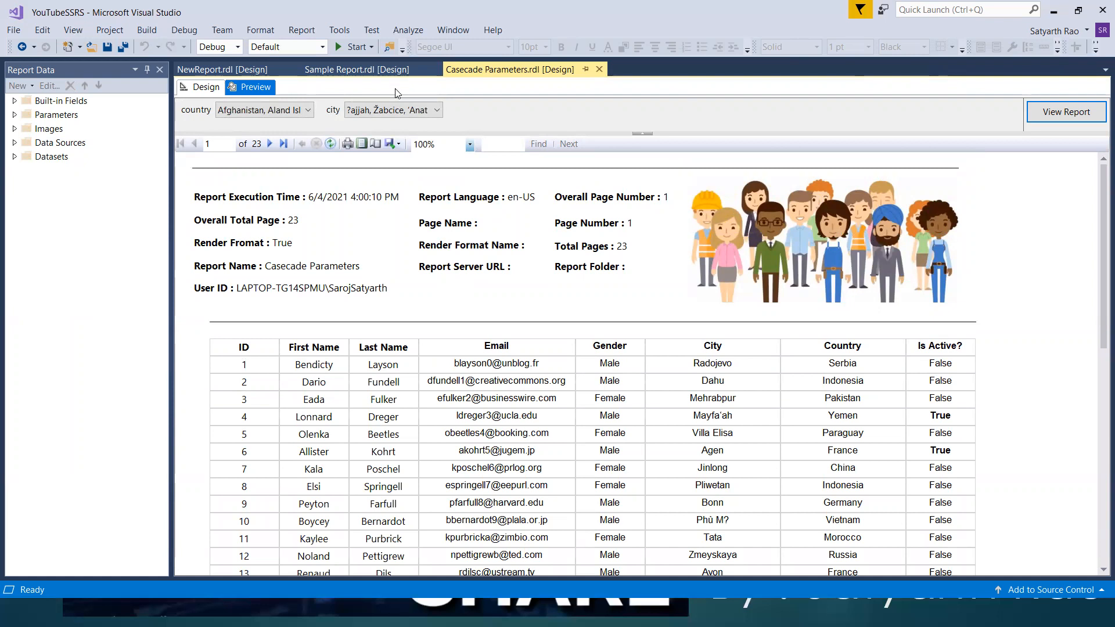
Revisit the Sample Report preview and switch to the NewReport design.
click(381, 68)
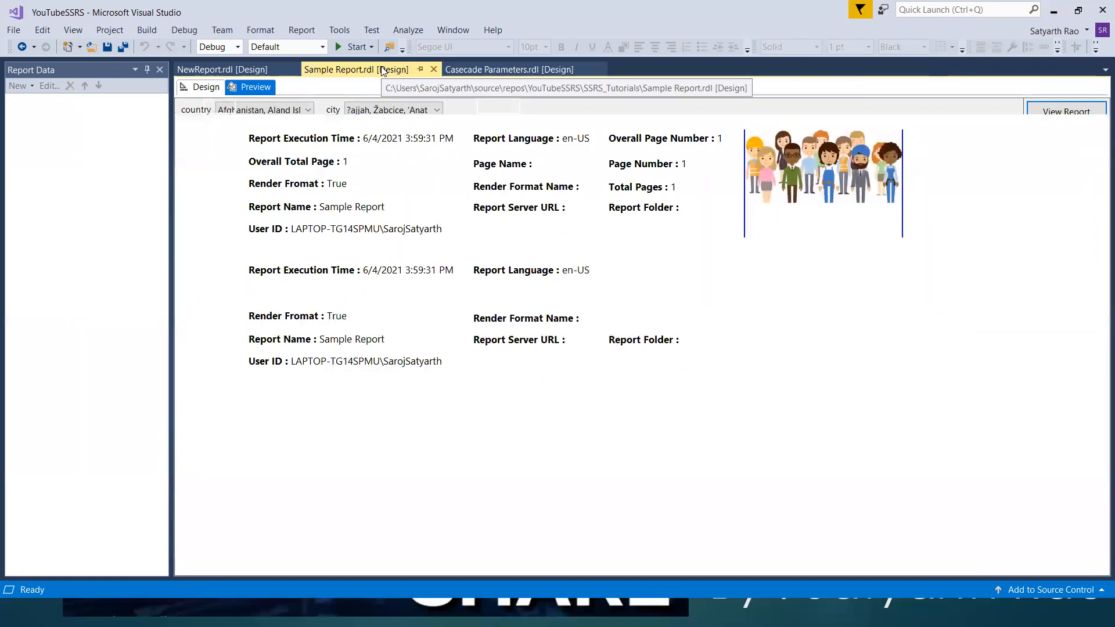
click(238, 68)
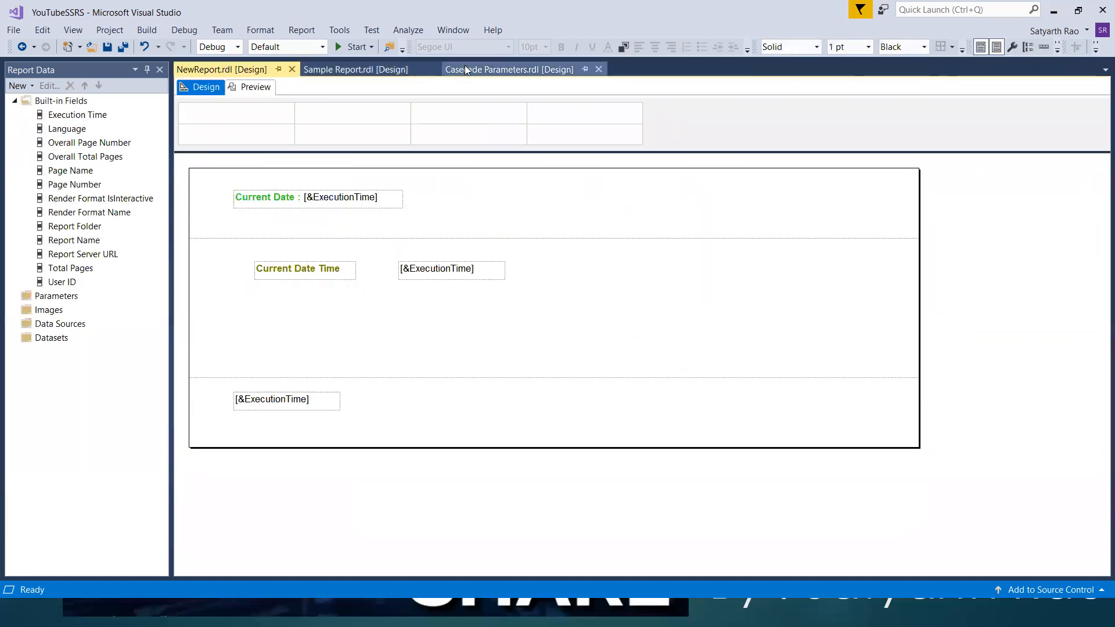
Switch to the Casecade Parameters report's design and change the ID column header text to "id".
click(465, 68)
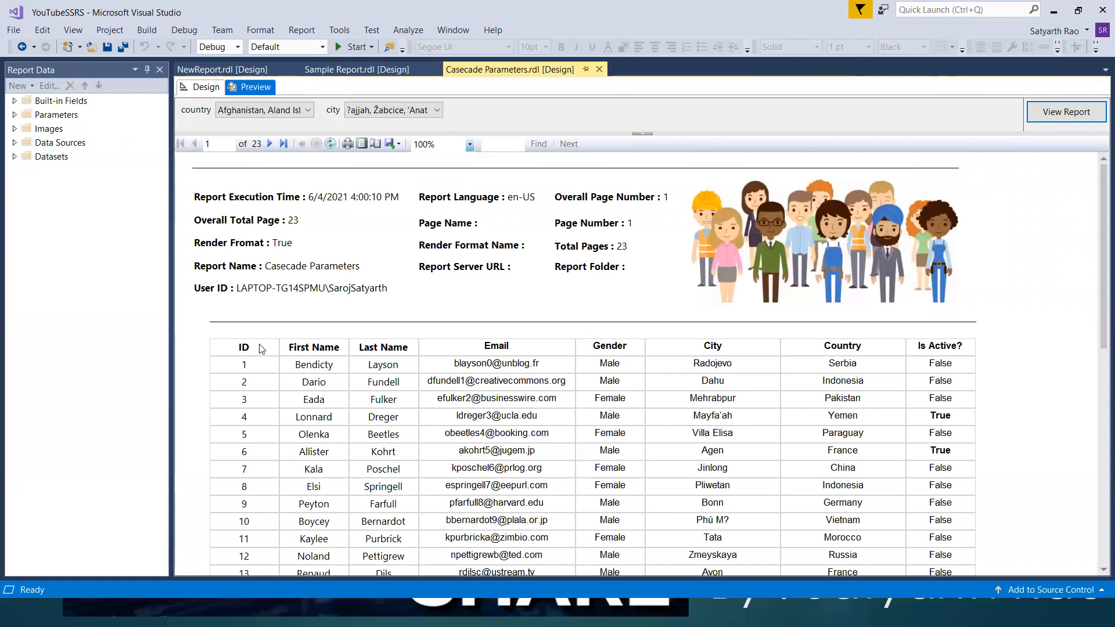
click(202, 86)
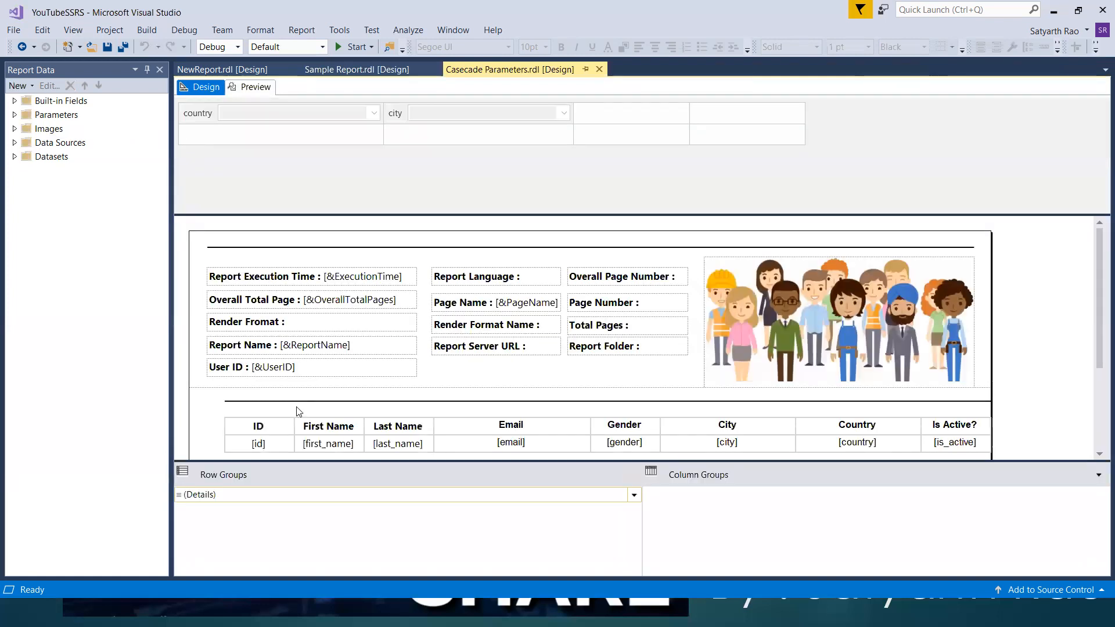
click(278, 425)
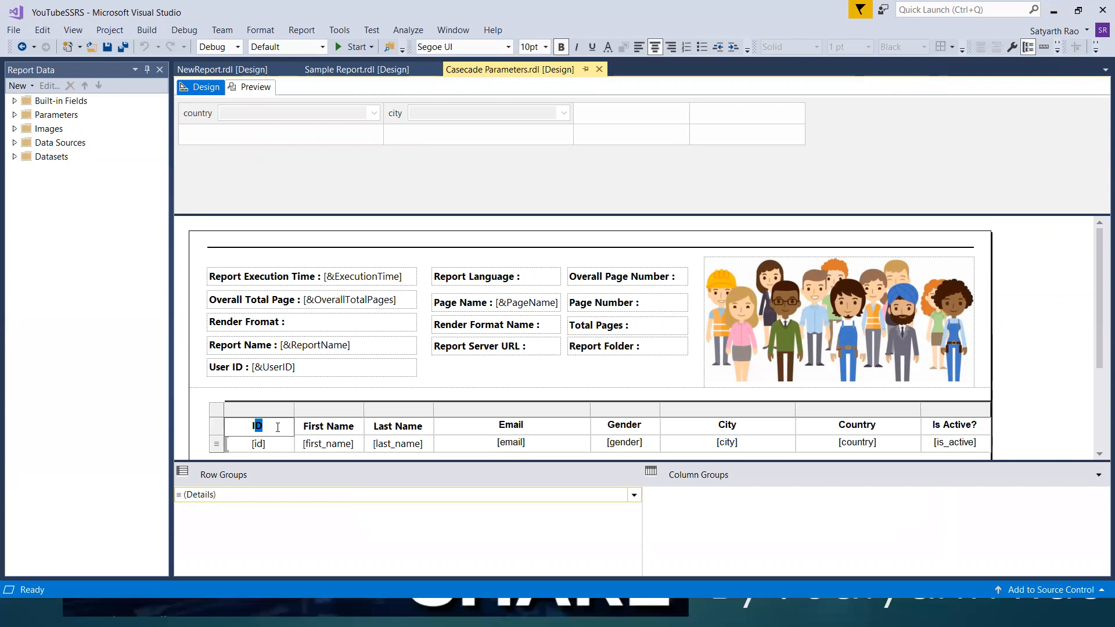
text(I)
click(1054, 385)
Replace the first column header's text in the Casecade Parameters table with "ID".
click(263, 426)
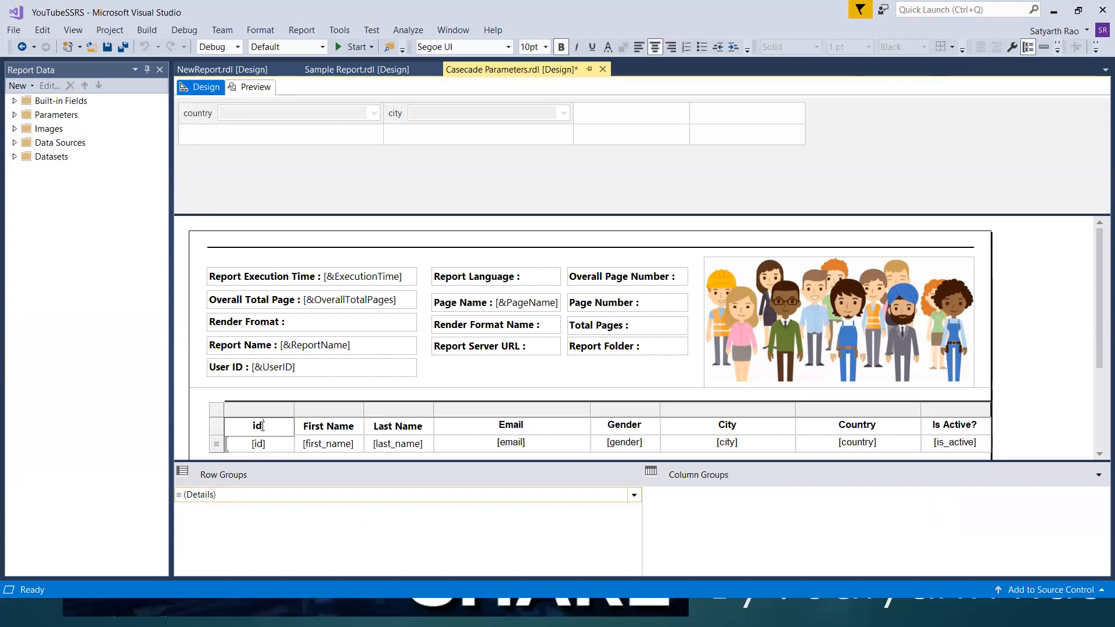
key(ctrl+a)
text(ID)
click(1037, 358)
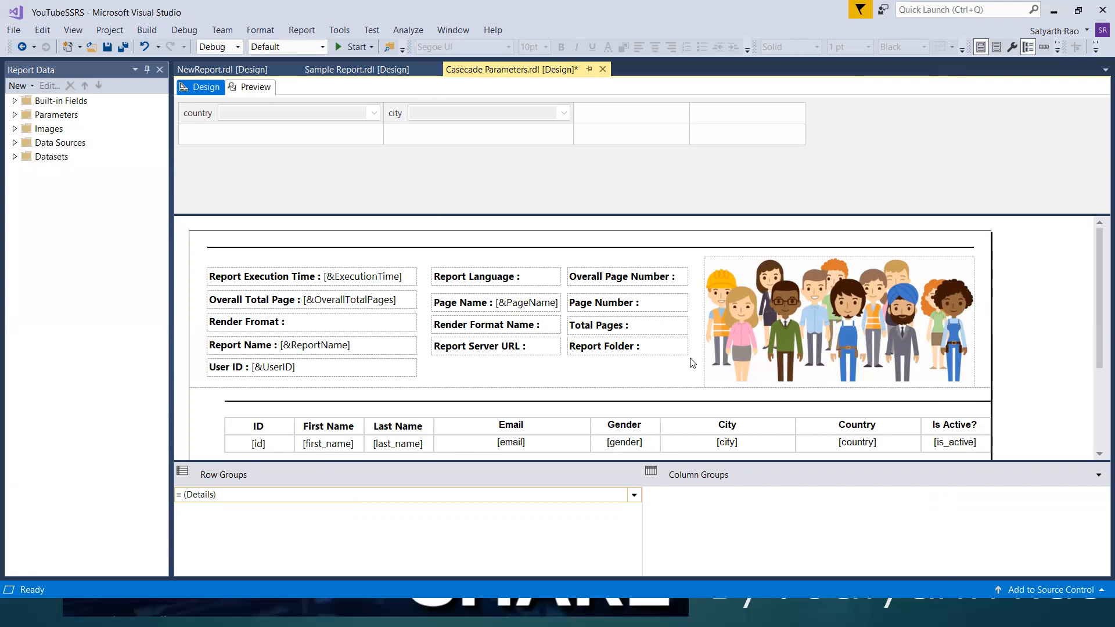
Preview the Casecade Parameters report with all countries and all cities selected, and run it.
click(261, 90)
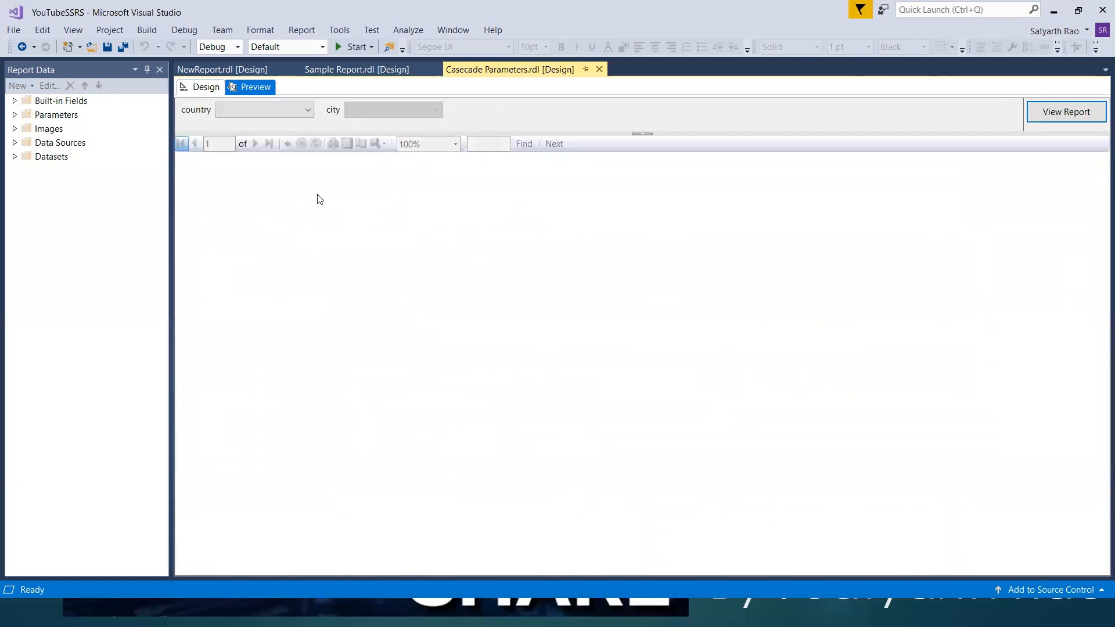
click(293, 109)
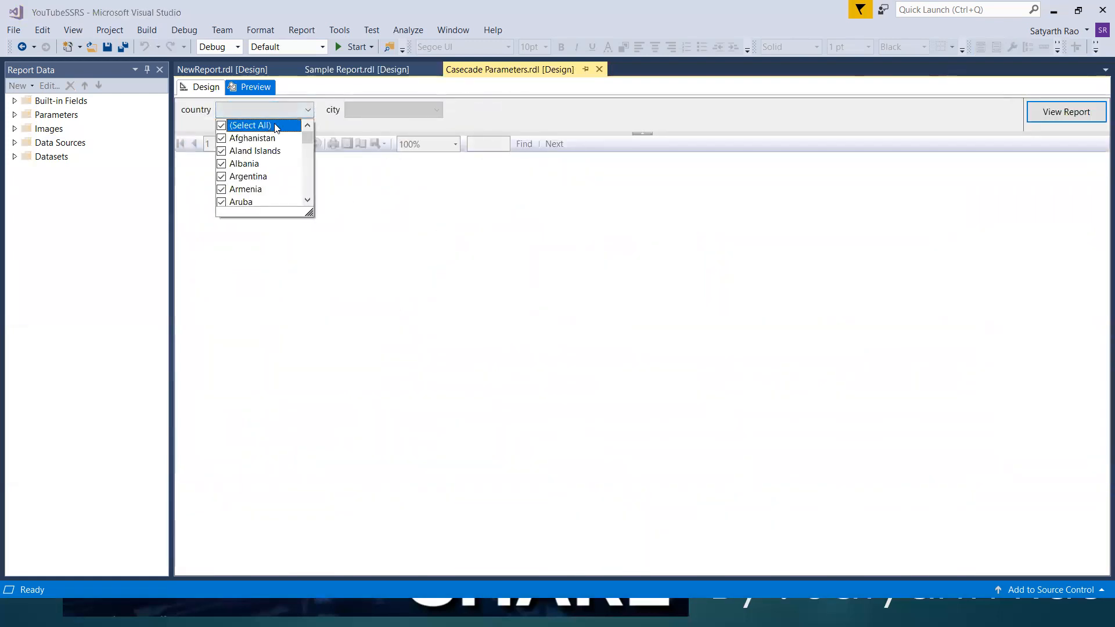
click(476, 122)
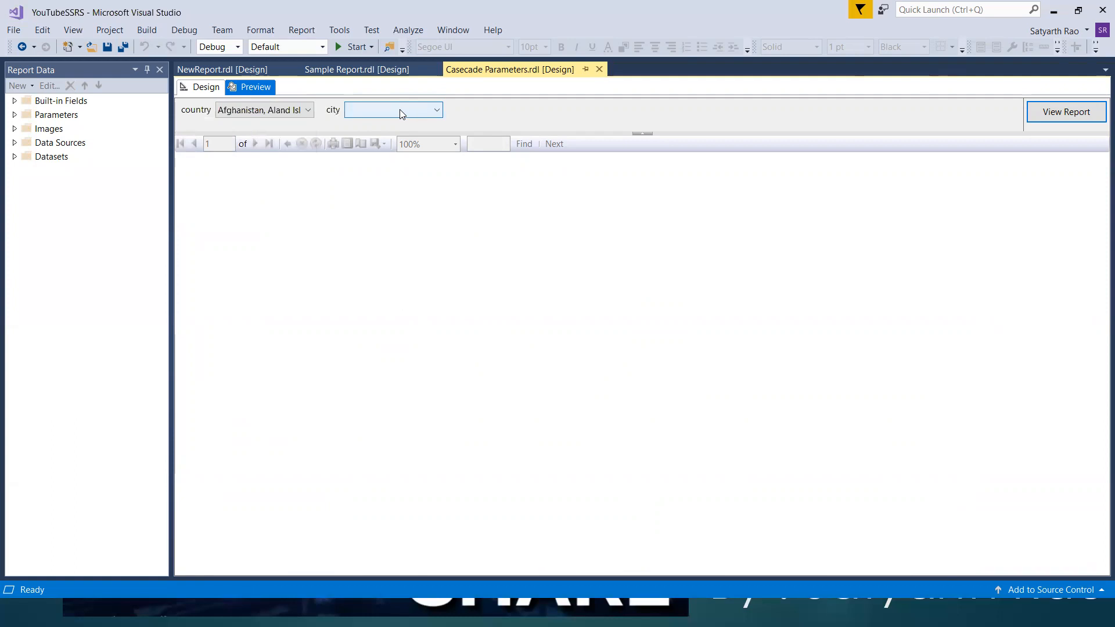
click(400, 109)
click(351, 122)
click(584, 119)
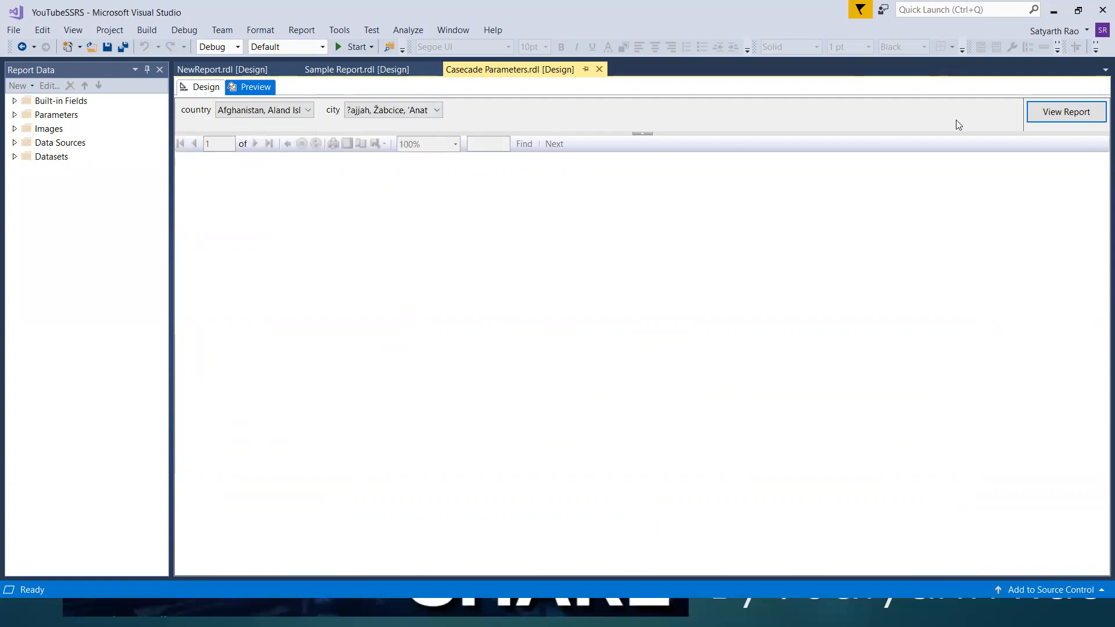
click(1048, 122)
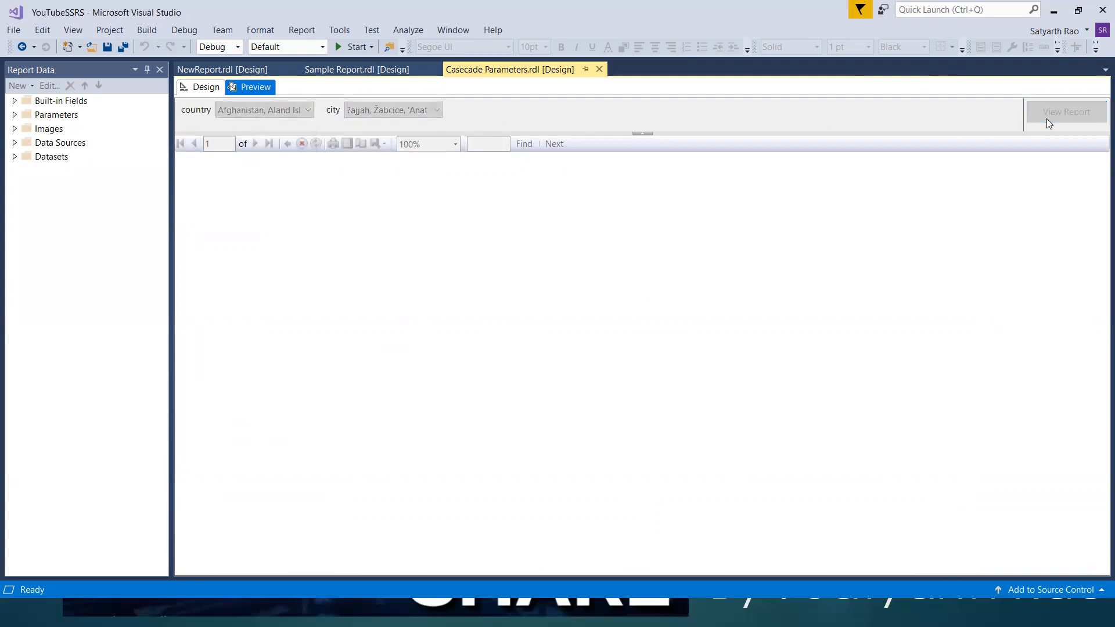